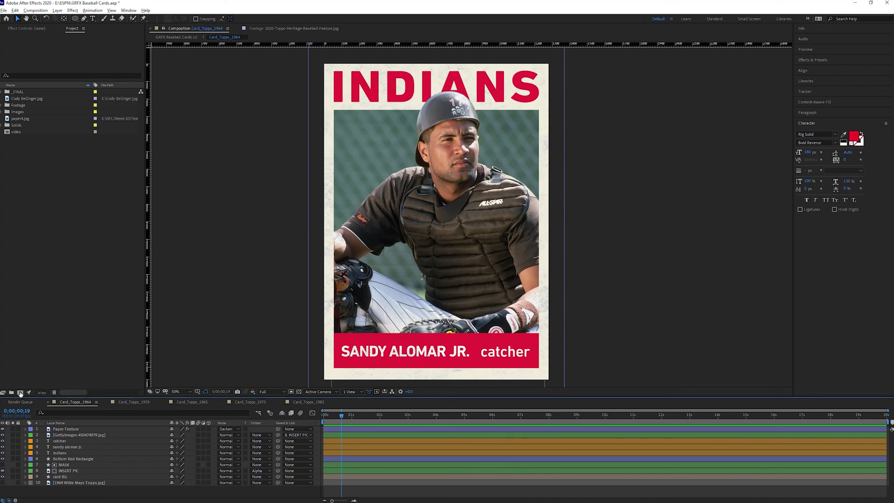
# Create a composition named "baseball card" at 1280 x 1800 px, 29.97 fps, with a 10-second duration
pyautogui.click(20, 393)
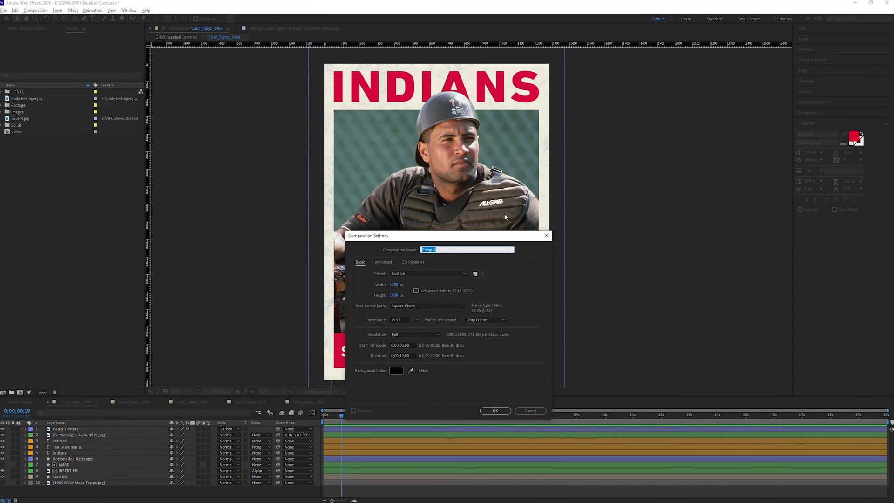
pyautogui.write('baseball card')
pyautogui.click(396, 286)
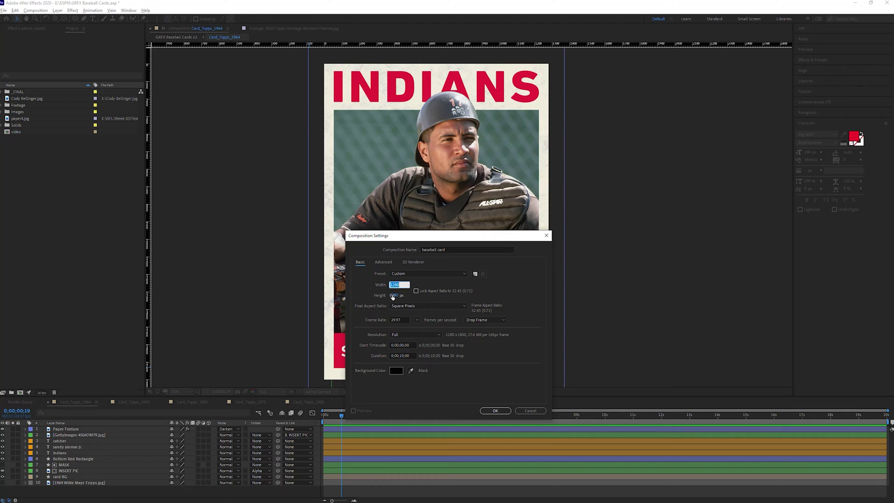
pyautogui.press('Tab')
pyautogui.click(417, 320)
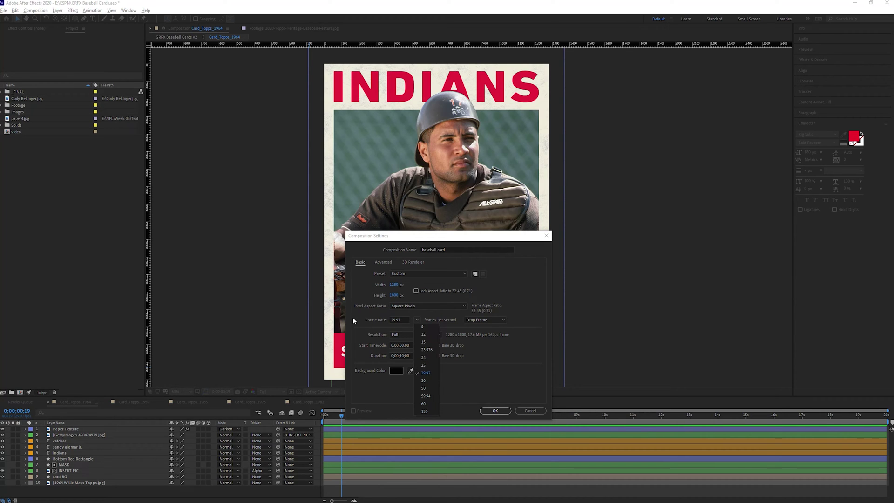
pyautogui.click(487, 351)
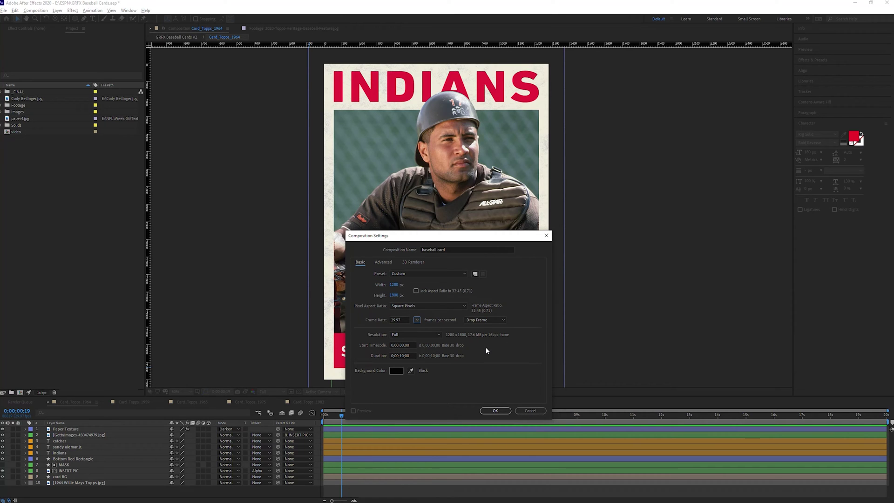
pyautogui.click(404, 355)
pyautogui.click(497, 411)
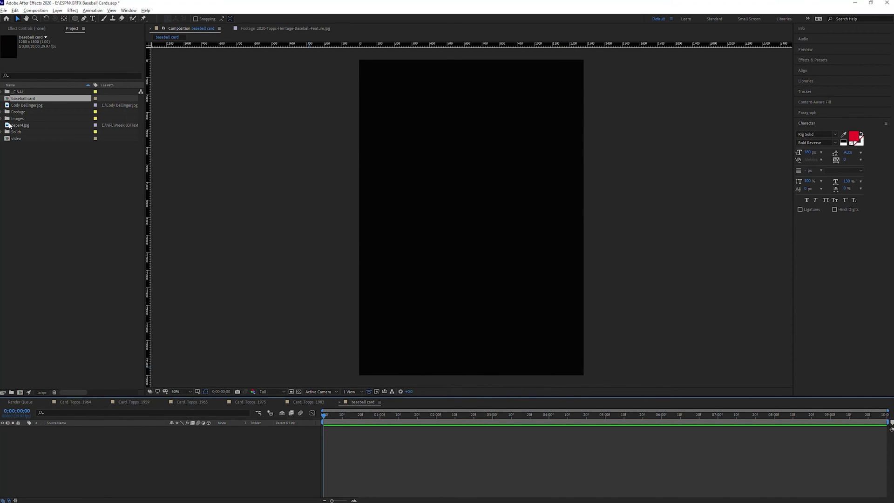
# Examine the Topps example card images, from the 1959 card through to the 2020 Heritage feature image
pyautogui.click(3, 119)
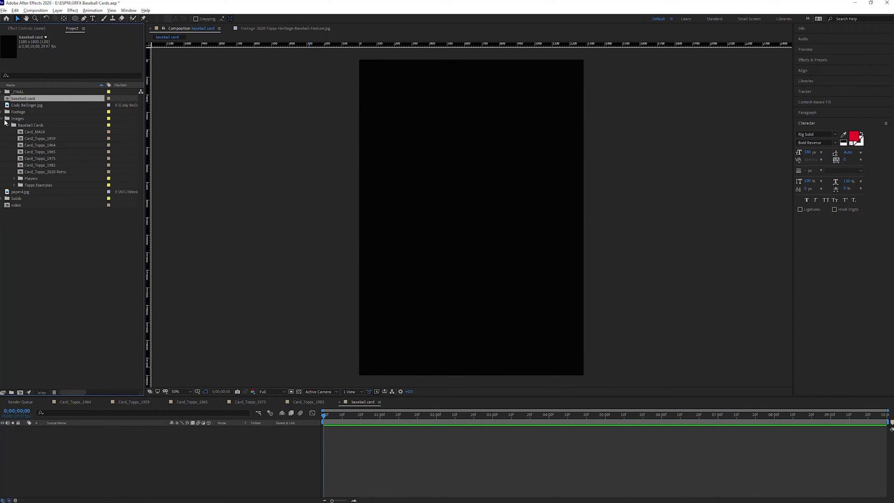
pyautogui.click(39, 185)
pyautogui.click(14, 185)
pyautogui.doubleClick(93, 192)
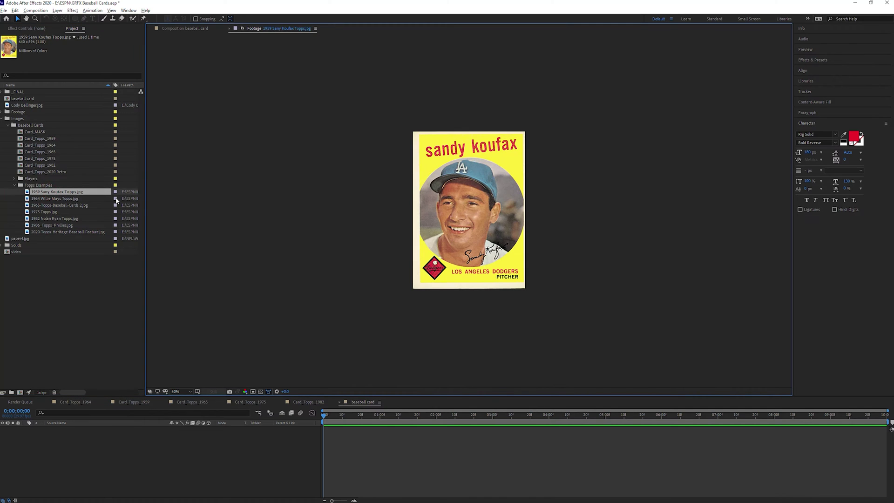
pyautogui.doubleClick(77, 199)
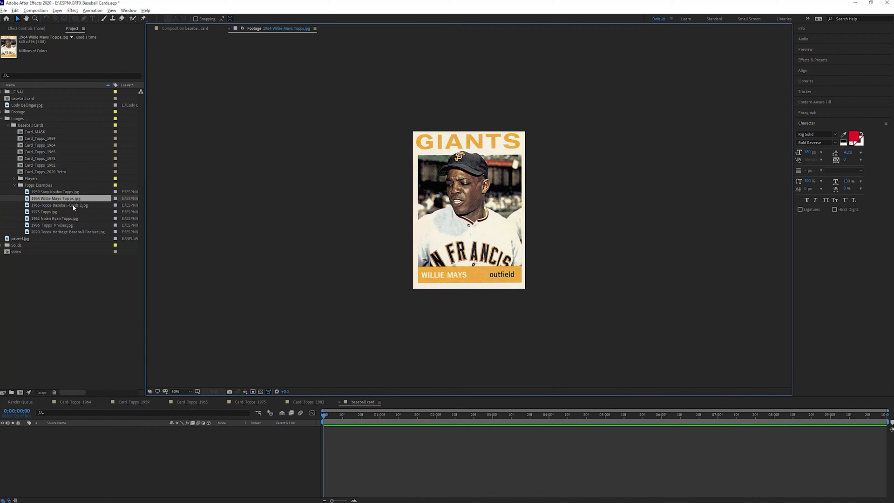
pyautogui.click(74, 206)
pyautogui.doubleClick(74, 206)
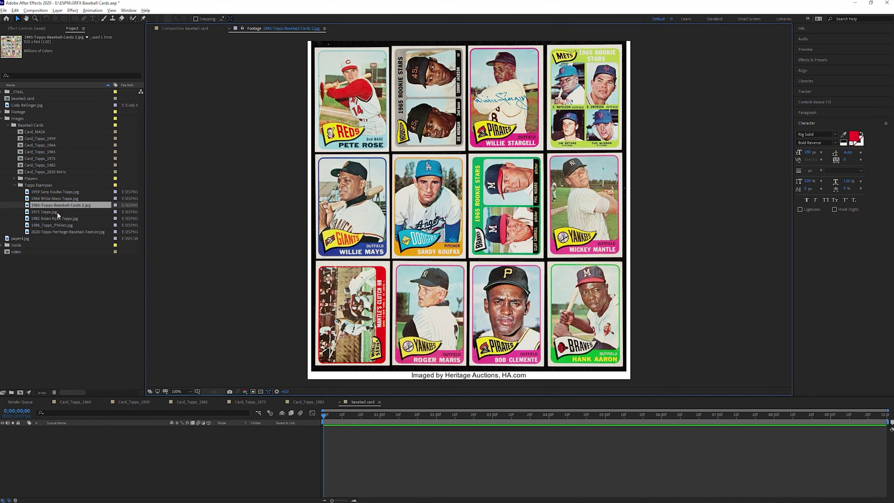
pyautogui.doubleClick(55, 212)
pyautogui.doubleClick(56, 219)
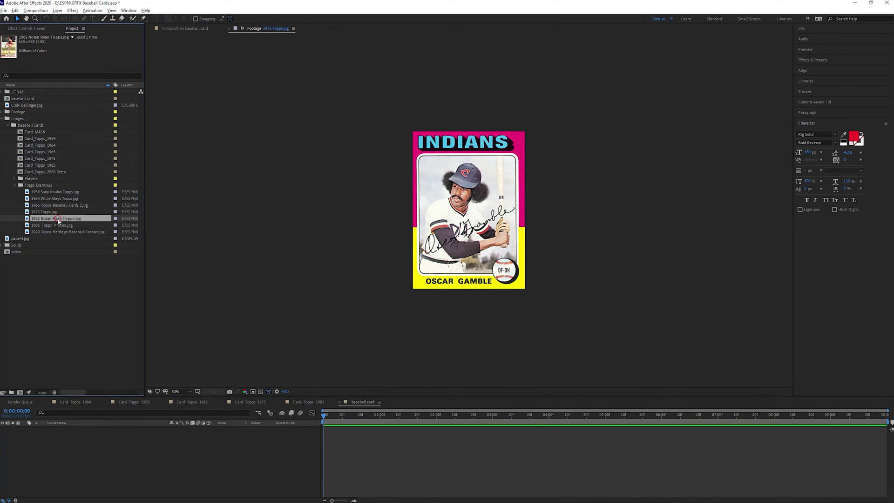
pyautogui.doubleClick(67, 233)
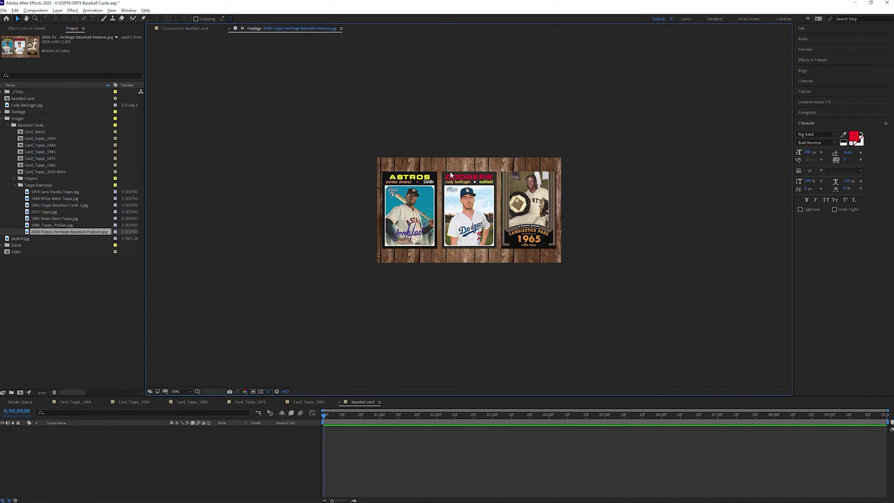
# Add 2020-Topps-Heritage-Baseball-Feature.jpg to the baseball card composition and scale it up until the middle Dodgers card fills the frame
pyautogui.moveTo(86, 232); pyautogui.dragTo(140, 456)
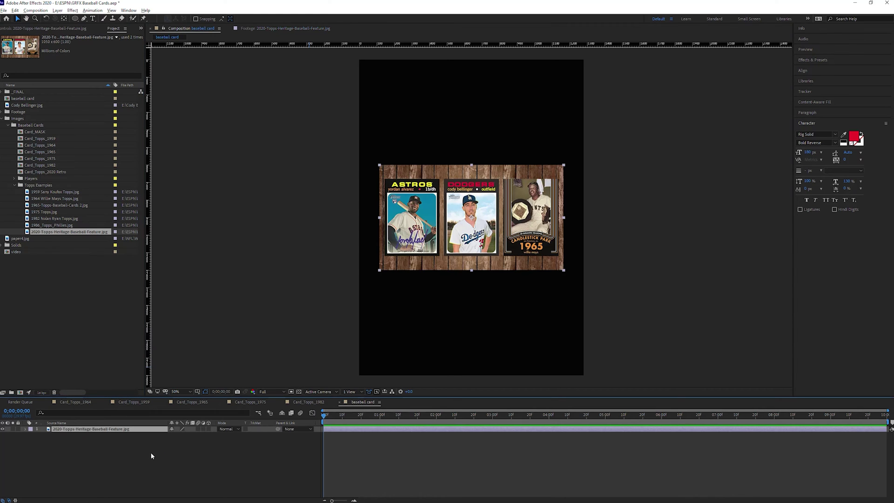
pyautogui.press('s')
pyautogui.moveTo(180, 436); pyautogui.dragTo(287, 434)
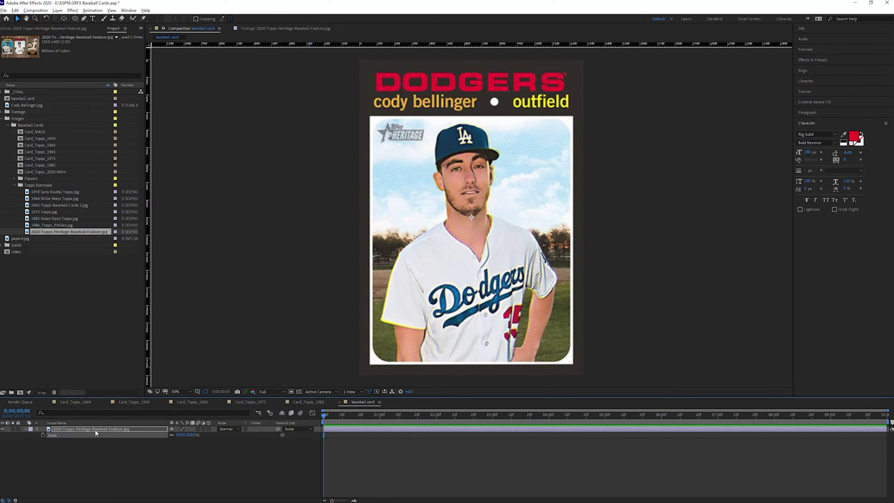
pyautogui.click(96, 430)
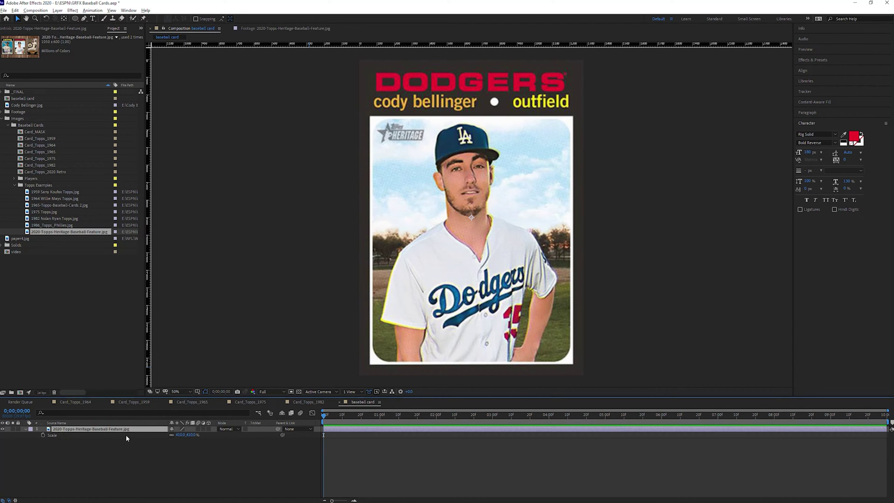
pyautogui.click(140, 464)
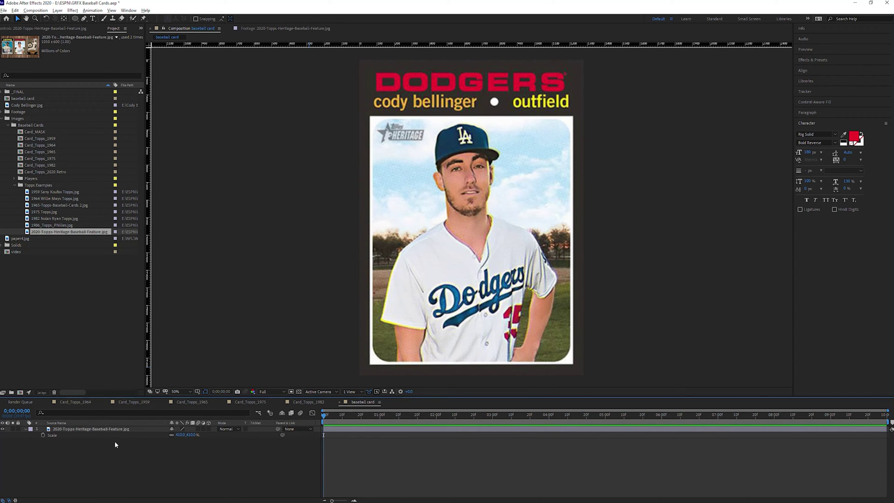
# Create a rectangle shape layer the size of the composition and set its fill to None
pyautogui.click(75, 19)
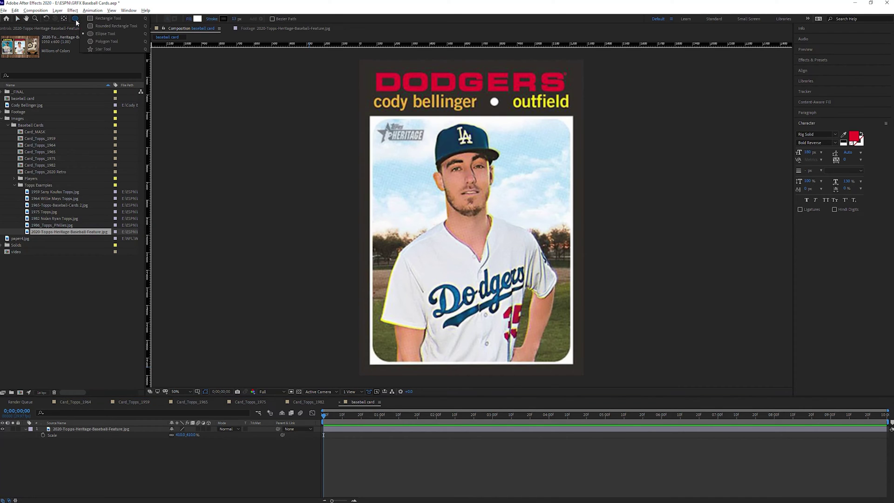
pyautogui.click(105, 18)
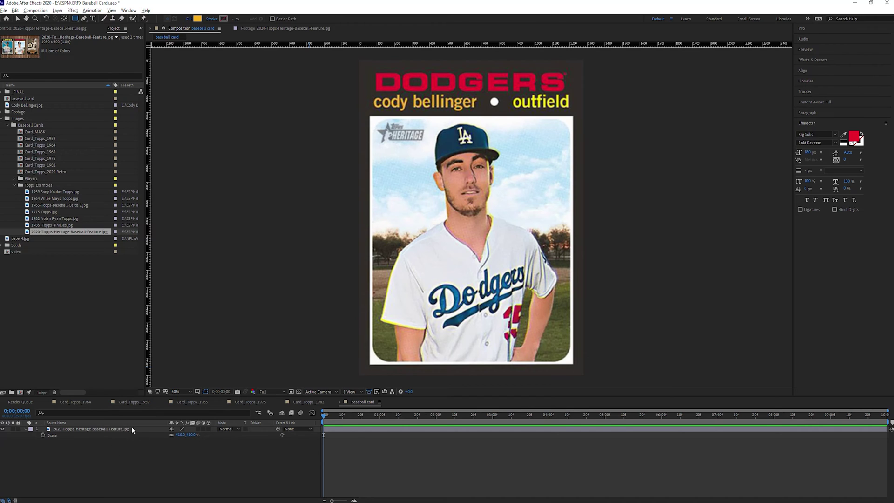
pyautogui.doubleClick(75, 19)
pyautogui.press('v')
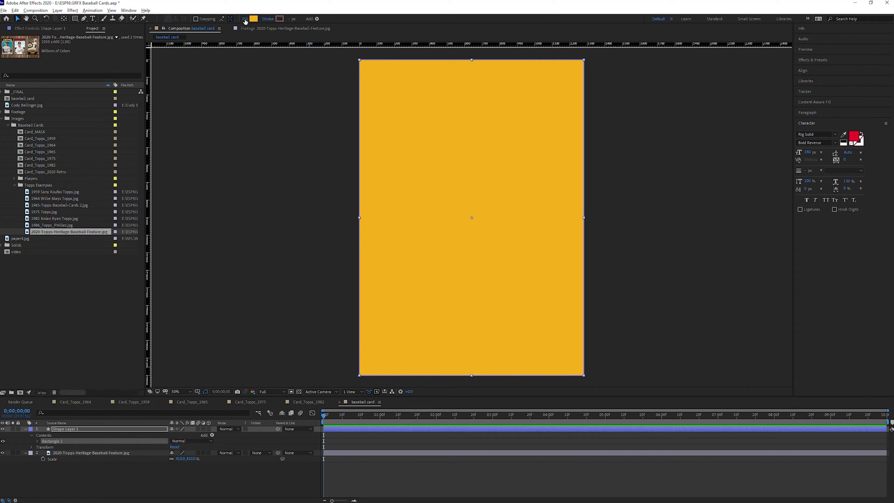
pyautogui.click(246, 21)
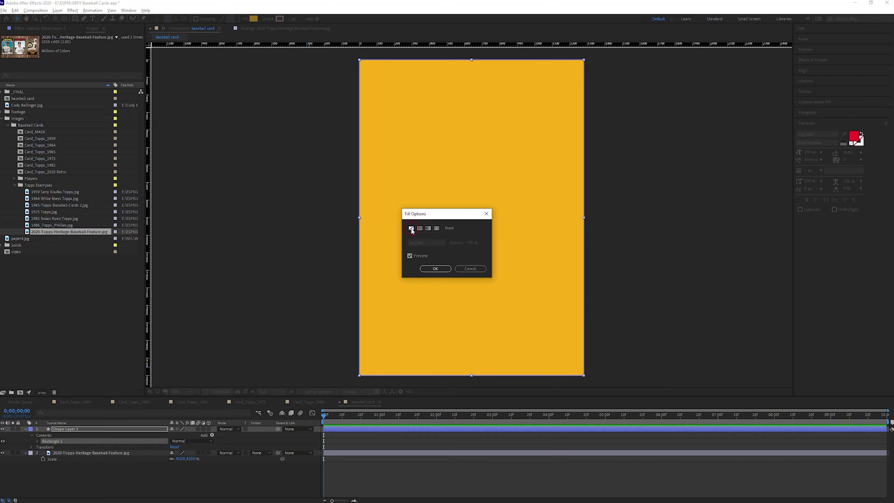
pyautogui.click(411, 228)
pyautogui.click(435, 270)
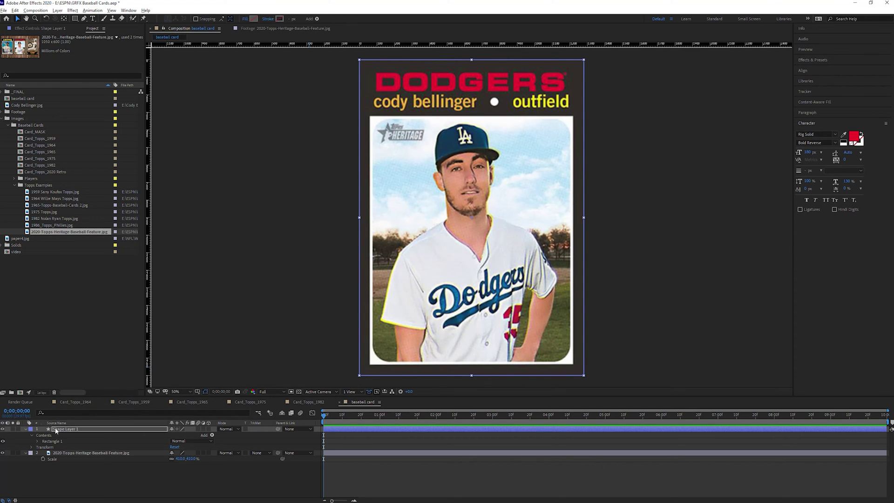
# Rename the rectangle's shape layer as "Picture Box"
pyautogui.click(75, 430)
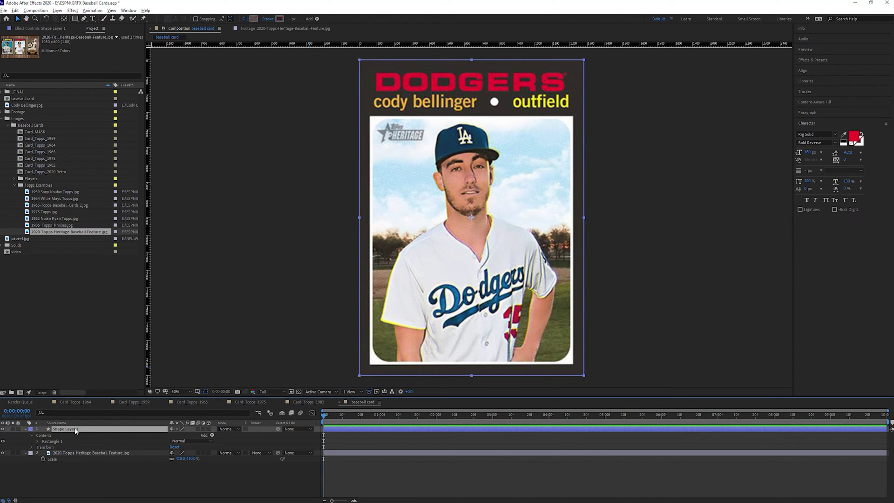
pyautogui.press('Return')
pyautogui.write('Pic')
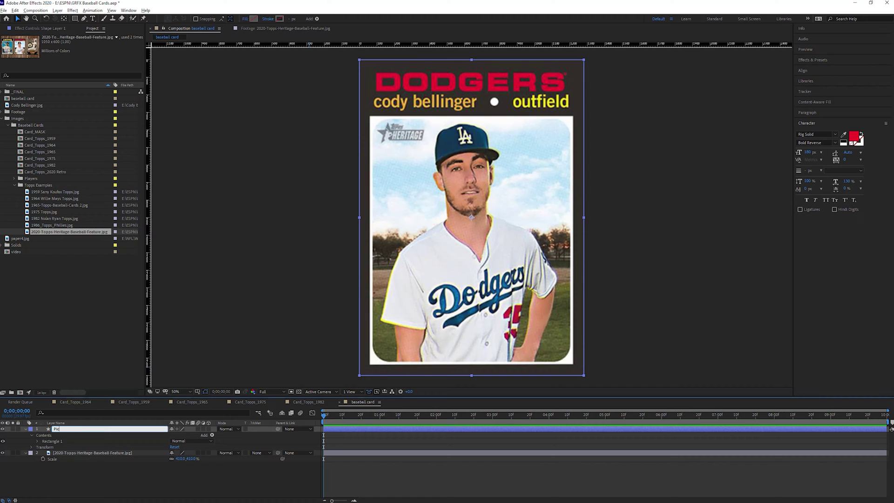
pyautogui.write('ture Box')
pyautogui.press('Return')
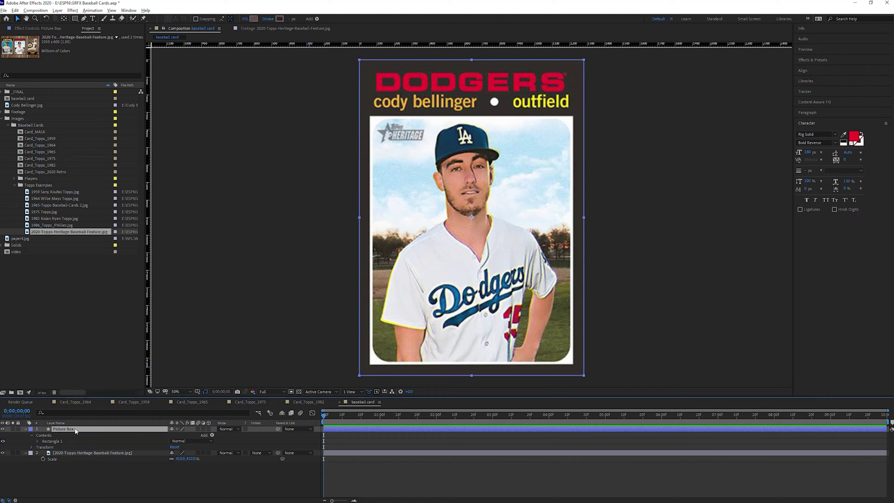
# Reduce the Picture Box rectangle path proportionally to a width of 1160, matching the width of the reference card's photo frame
pyautogui.click(52, 441)
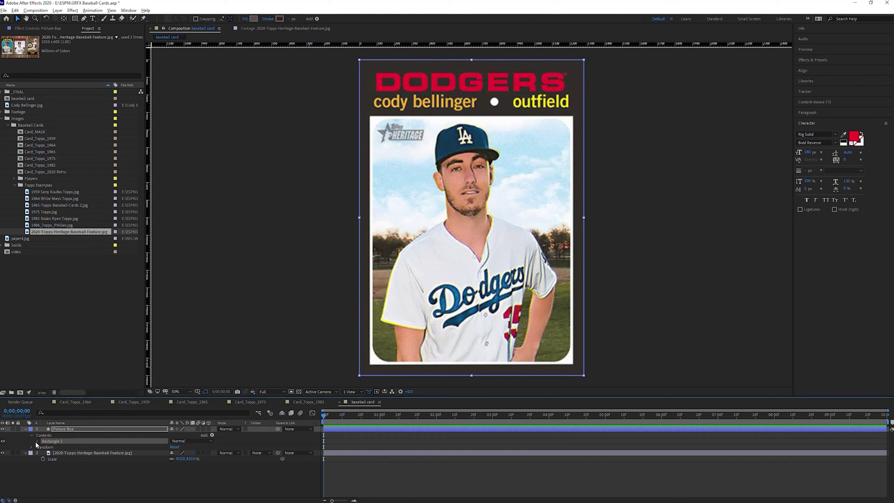
pyautogui.click(37, 441)
pyautogui.click(59, 447)
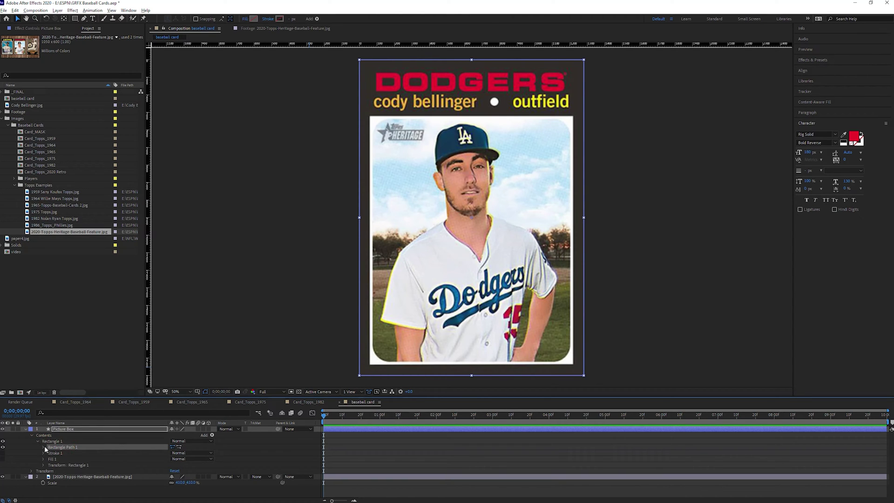
pyautogui.click(44, 447)
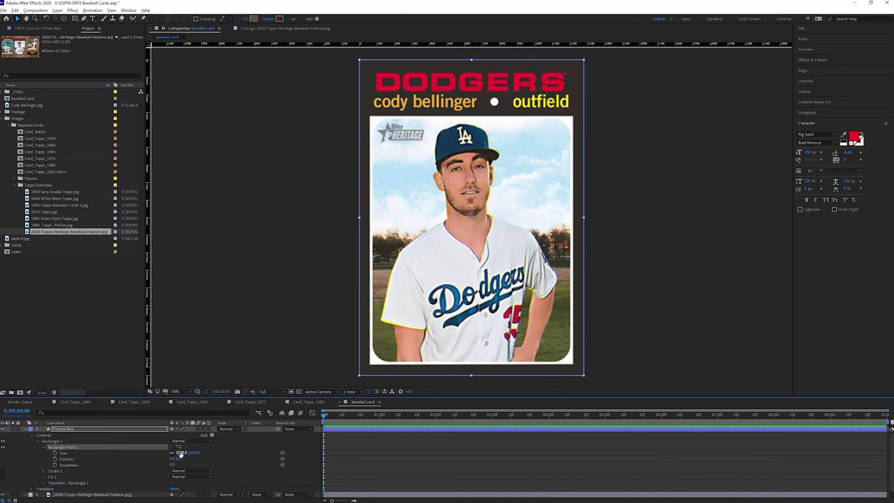
pyautogui.click(70, 454)
pyautogui.moveTo(176, 454); pyautogui.dragTo(134, 449)
pyautogui.click(180, 453)
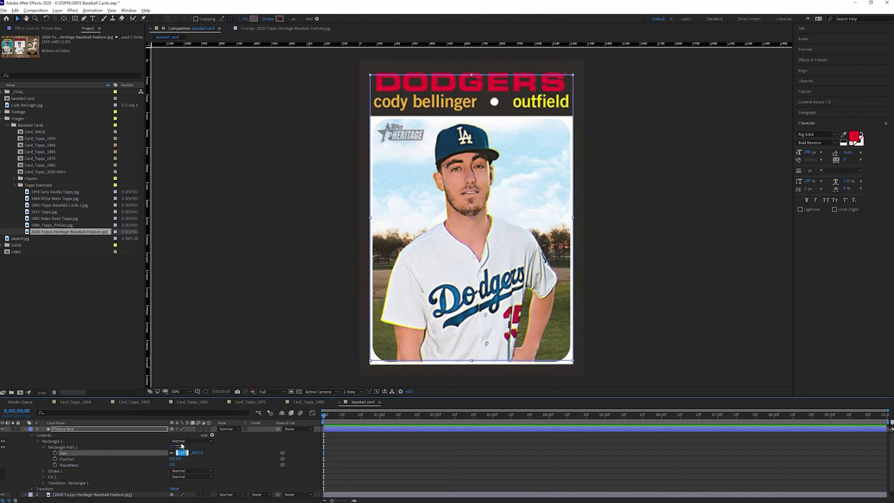
pyautogui.write('1160')
pyautogui.press('Return')
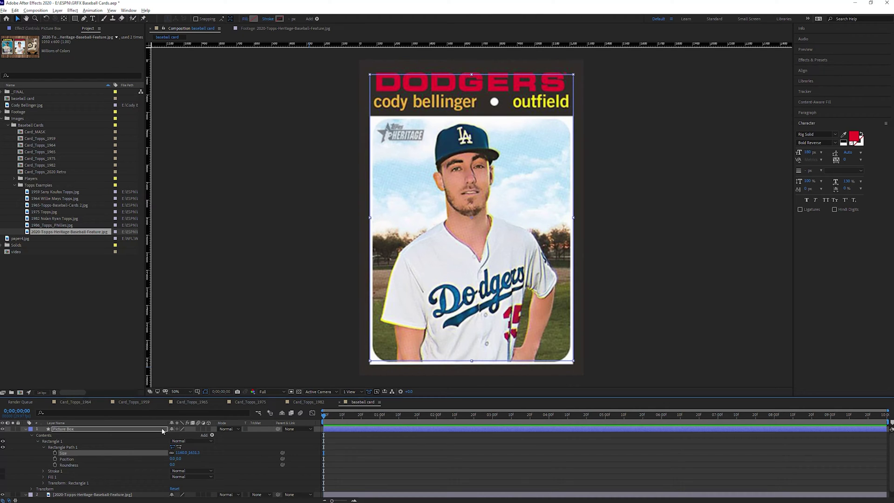
# Set the rectangle path's height to 1410 independently of its width, and its vertical position to 130
pyautogui.moveTo(194, 453)
pyautogui.mouseDown()
pyautogui.moveTo(182, 458)
pyautogui.moveTo(221, 459)
pyautogui.moveTo(203, 453)
pyautogui.mouseUp()
pyautogui.click(202, 452)
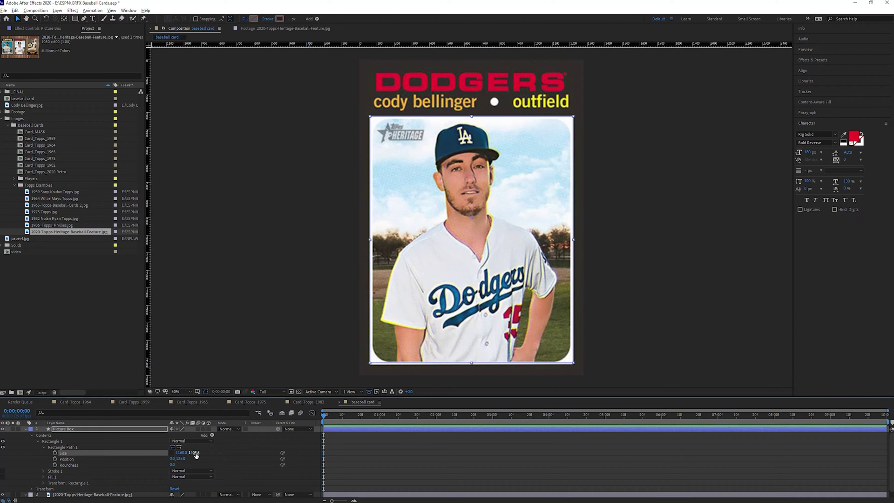
pyautogui.write('1410')
pyautogui.press('Return')
pyautogui.moveTo(182, 459); pyautogui.dragTo(194, 464)
pyautogui.click(181, 459)
pyautogui.write('1')
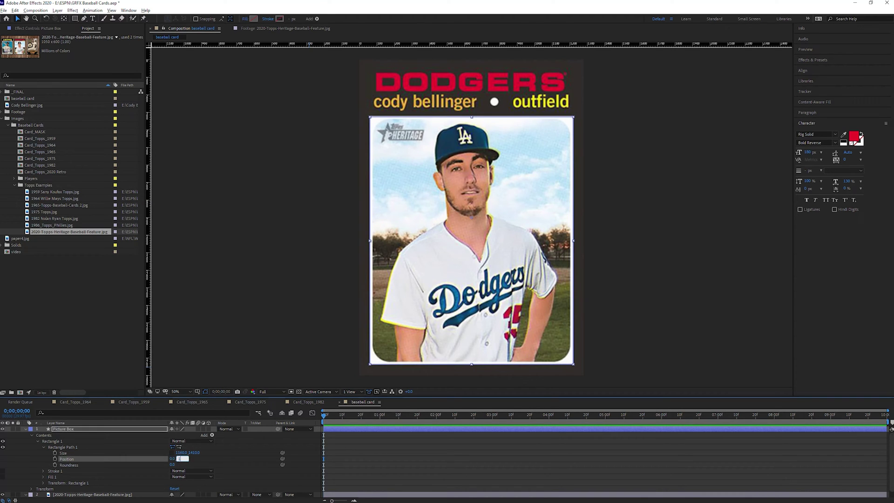
pyautogui.write('30')
pyautogui.press('Return')
# Refine the rectangle path's height to 1415 to fit the reference photo frame
pyautogui.moveTo(193, 453); pyautogui.dragTo(198, 443)
pyautogui.click(195, 453)
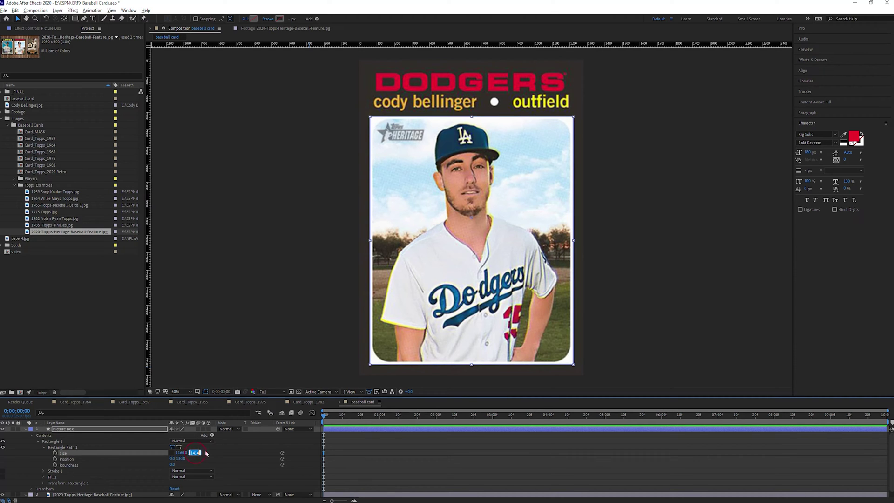
pyautogui.write('1415')
pyautogui.press('Return')
# Rename the rectangle path as "Outer Rectangle"
pyautogui.click(70, 447)
pyautogui.press('Return')
pyautogui.write('Outer Rectangle')
pyautogui.press('Return')
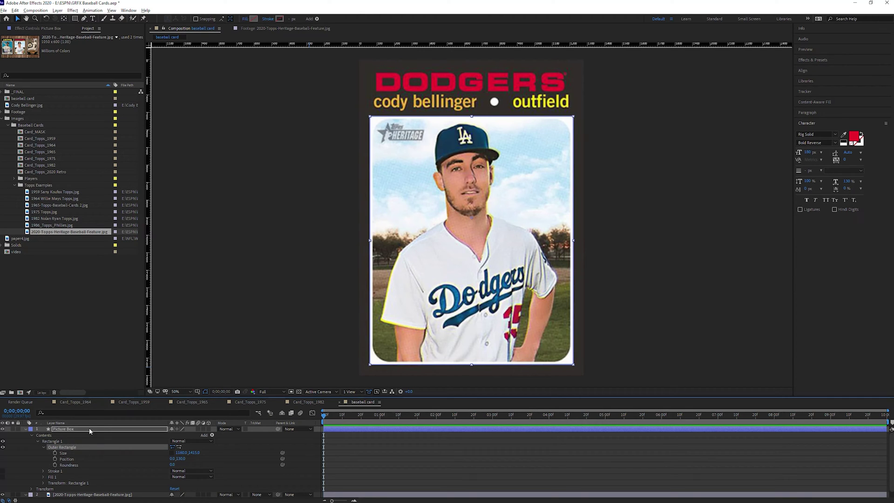
# Paste a copy of Outer Rectangle into the Rectangle 1 group and place it directly below the original, above Stroke 1
pyautogui.click(58, 441)
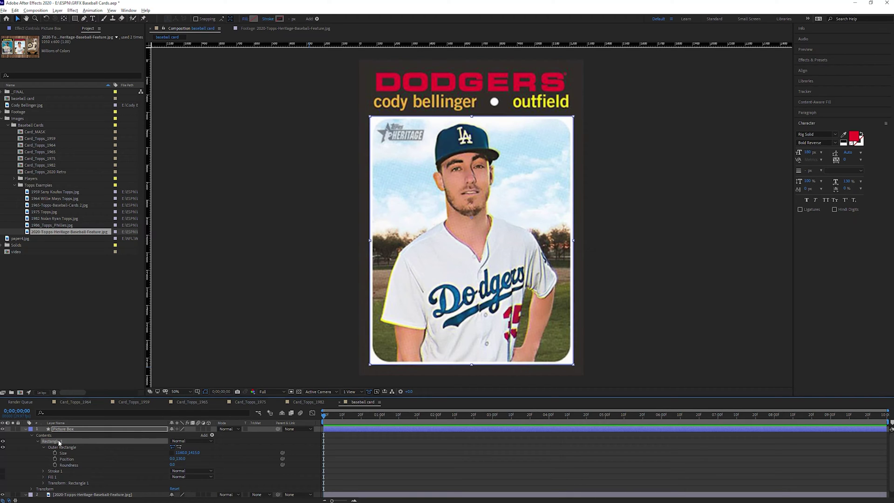
pyautogui.hotkey('ctrl', 'v')
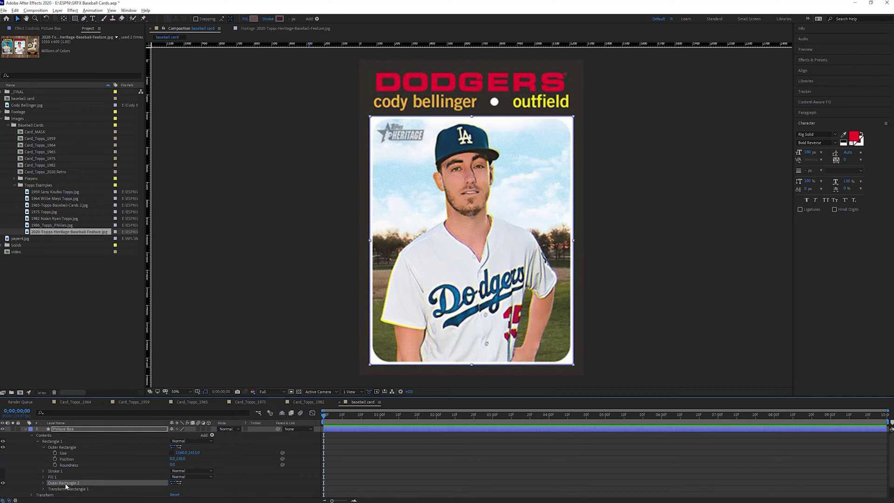
pyautogui.moveTo(64, 486); pyautogui.dragTo(65, 471)
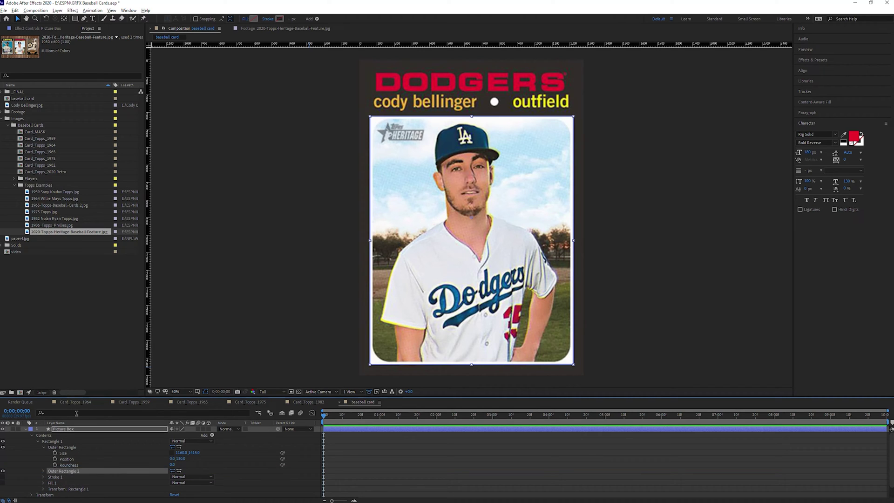
# Rename the copied rectangle path as "Inner Rectangle"
pyautogui.press('Return')
pyautogui.press('Home')
pyautogui.hotkey('shift', 'Right')
pyautogui.hotkey('shift', 'Right')
pyautogui.hotkey('shift', 'Right')
pyautogui.write('inner')
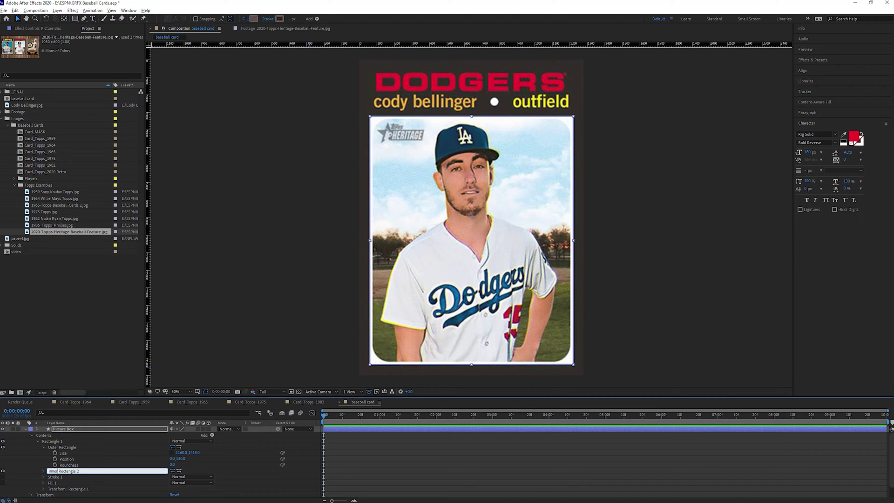
pyautogui.press('End')
pyautogui.press('BackSpace')
pyautogui.press('Return')
# Set the Inner Rectangle path's size to 1120 wide by 1365 high
pyautogui.click(44, 447)
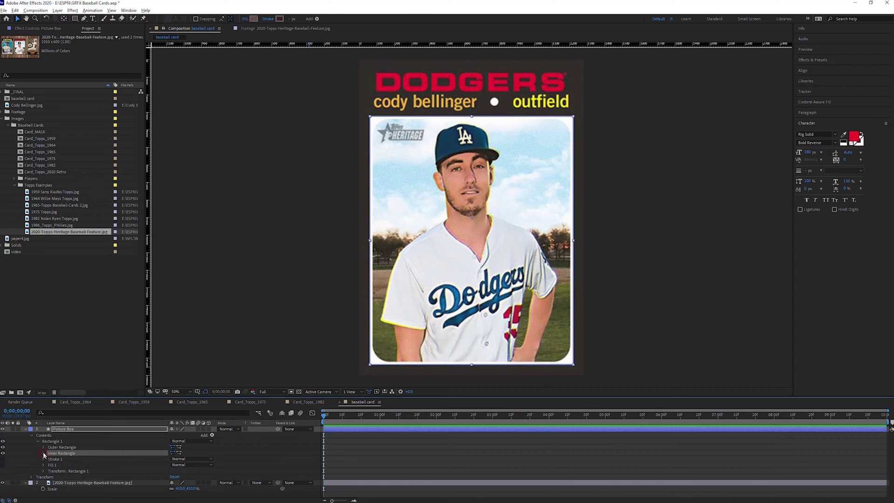
pyautogui.click(43, 453)
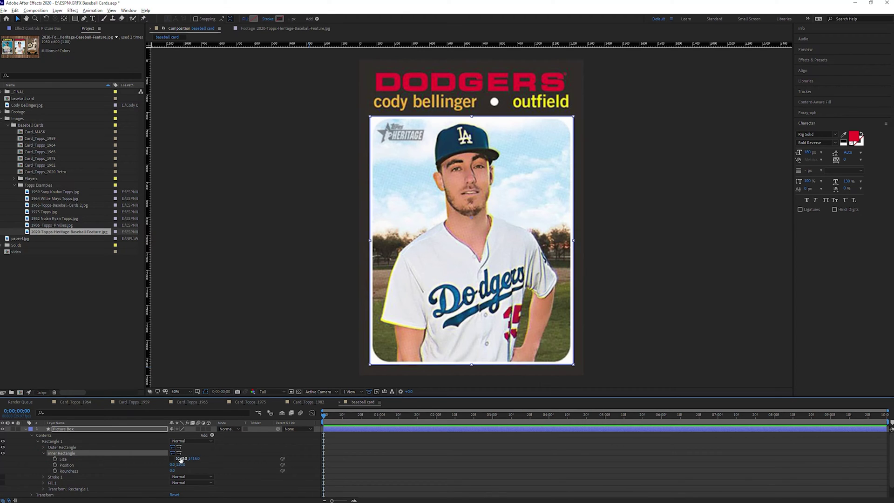
pyautogui.moveTo(179, 459); pyautogui.dragTo(170, 459)
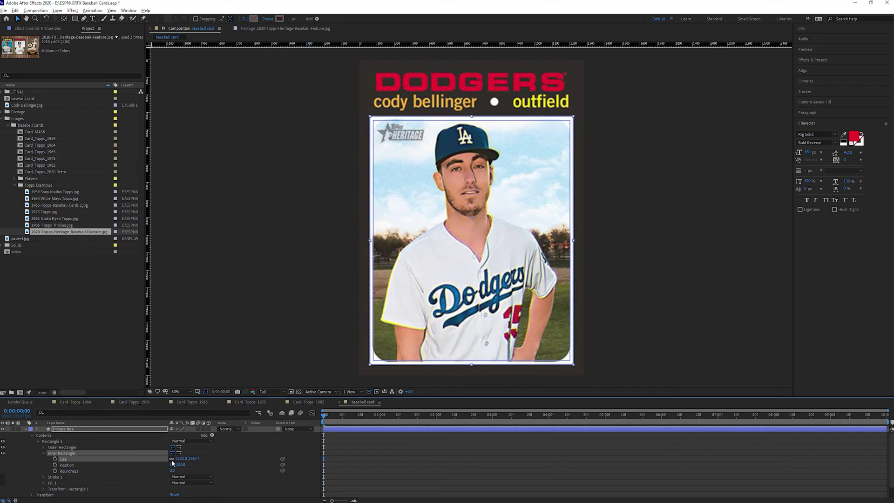
pyautogui.click(182, 459)
pyautogui.write('1120')
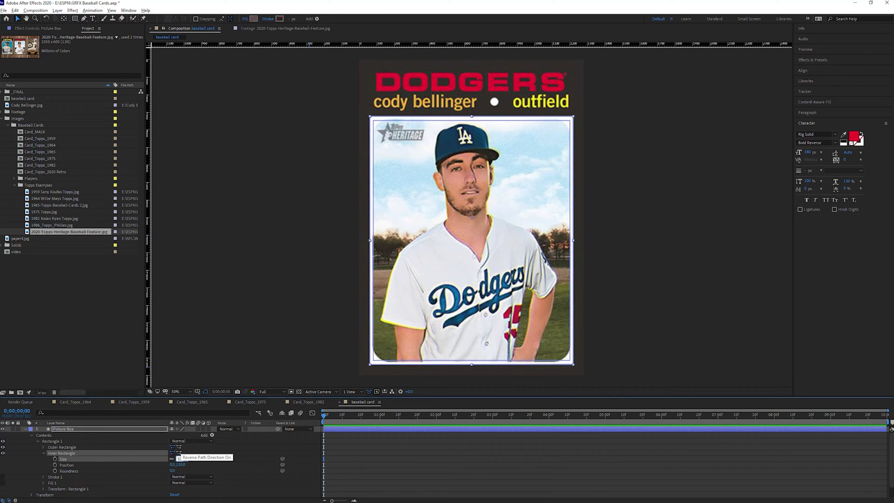
pyautogui.press('Return')
pyautogui.click(193, 458)
pyautogui.write('1365')
pyautogui.press('Return')
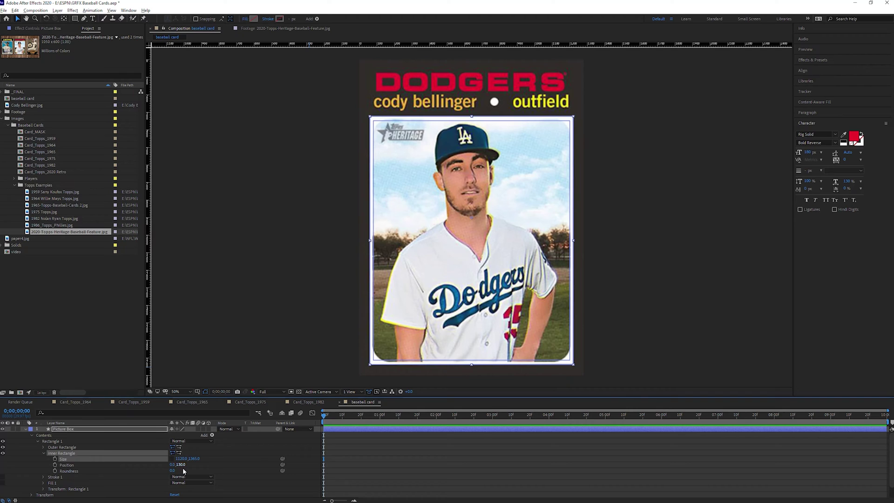
# Round the Inner Rectangle's corners with a roundness of 85
pyautogui.click(75, 471)
pyautogui.moveTo(172, 471); pyautogui.dragTo(200, 471)
pyautogui.click(174, 471)
pyautogui.write('85')
pyautogui.press('Return')
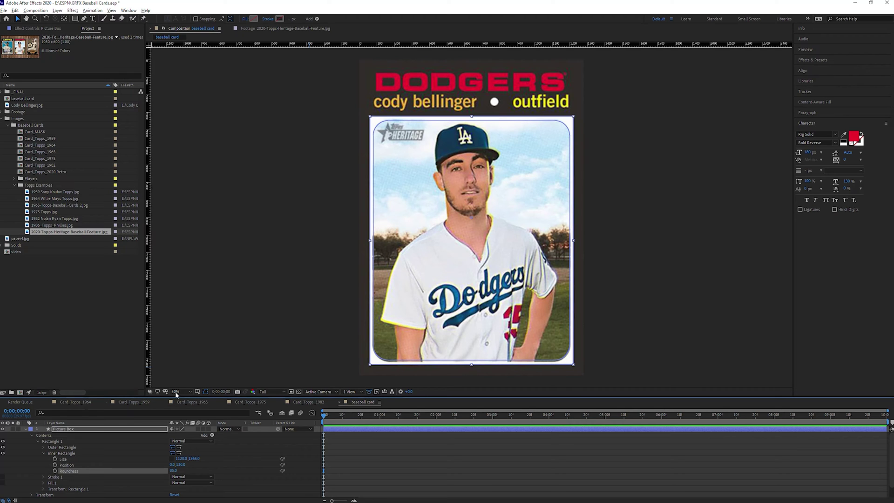
# Solo the Picture Box layer and change its shape fill to a warm off-white
pyautogui.click(26, 429)
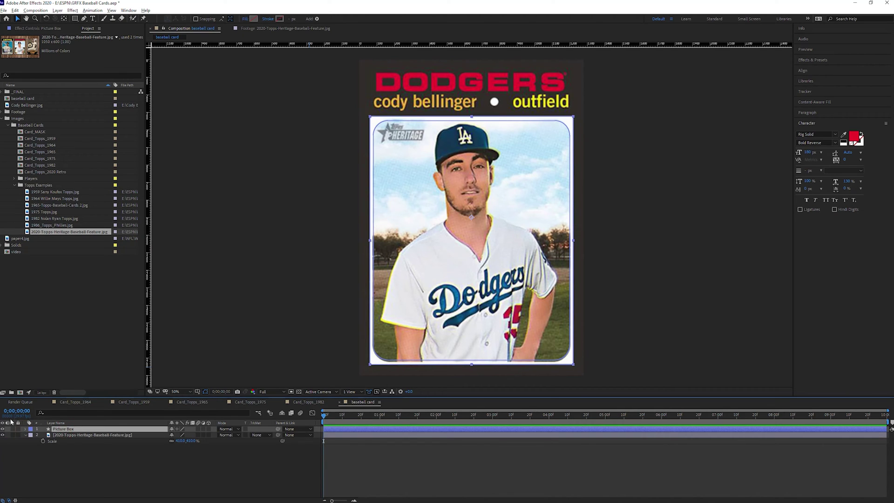
pyautogui.click(13, 429)
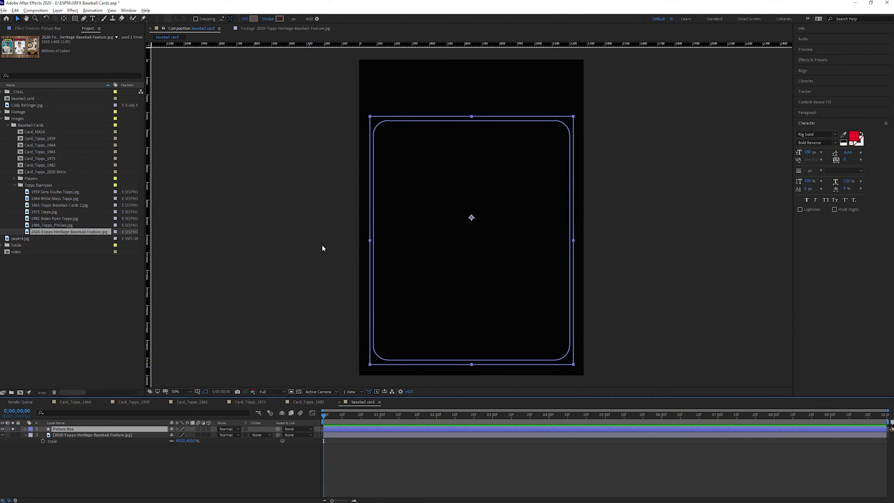
pyautogui.click(254, 18)
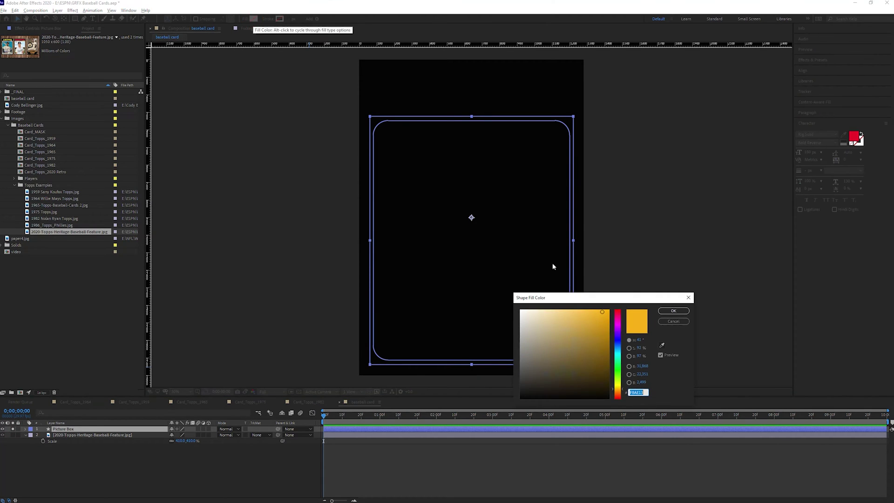
pyautogui.click(524, 314)
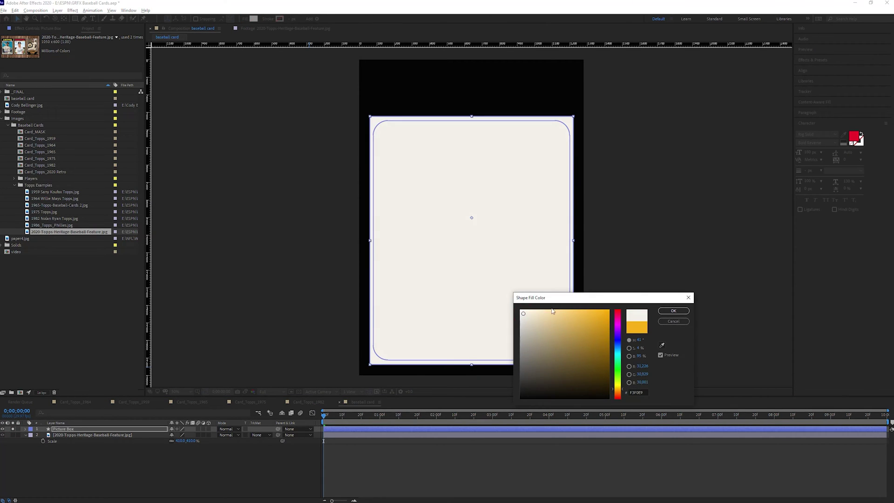
pyautogui.click(673, 311)
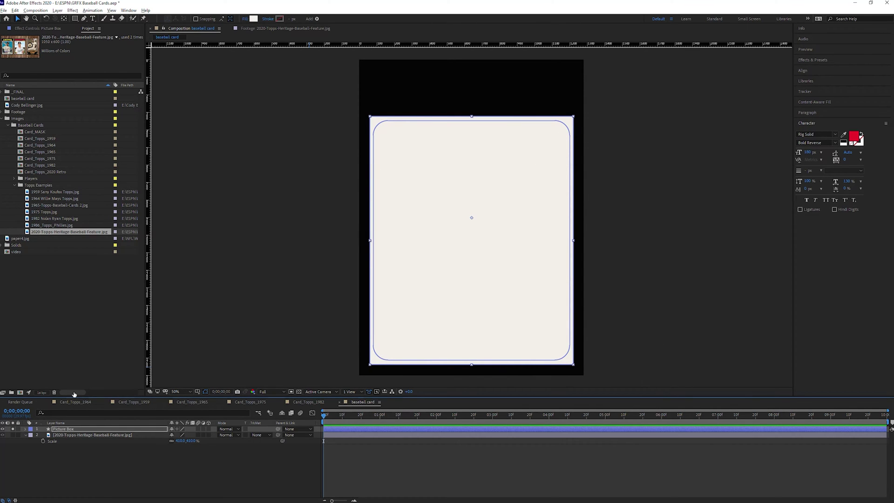
# Add Merge Paths to the Rectangle 1 group and set its mode to Subtract to cut the inner rectangle out
pyautogui.click(25, 429)
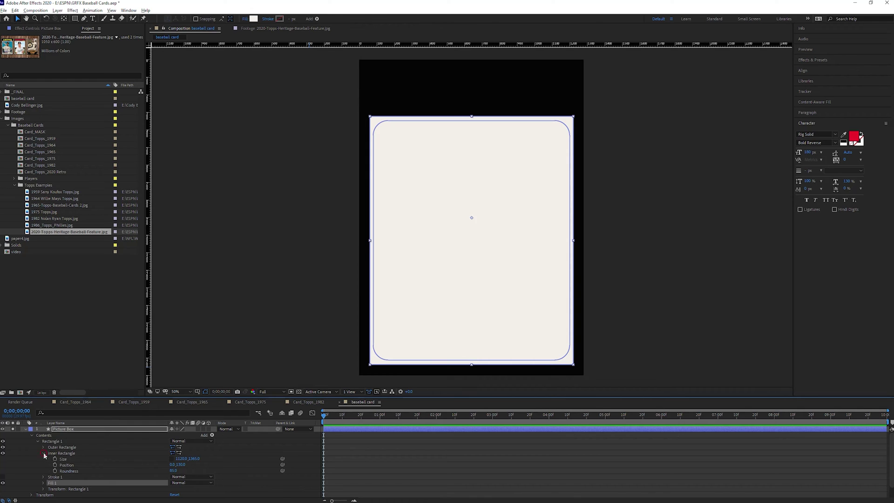
pyautogui.click(39, 442)
pyautogui.click(55, 442)
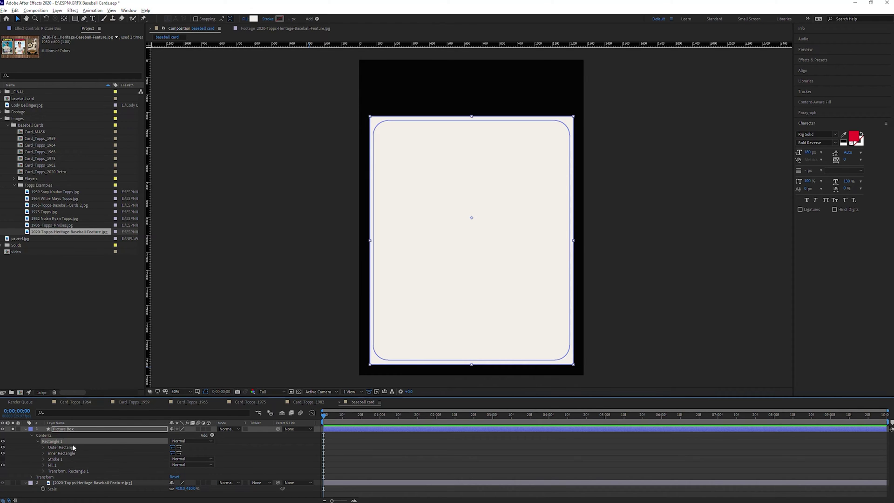
pyautogui.click(213, 436)
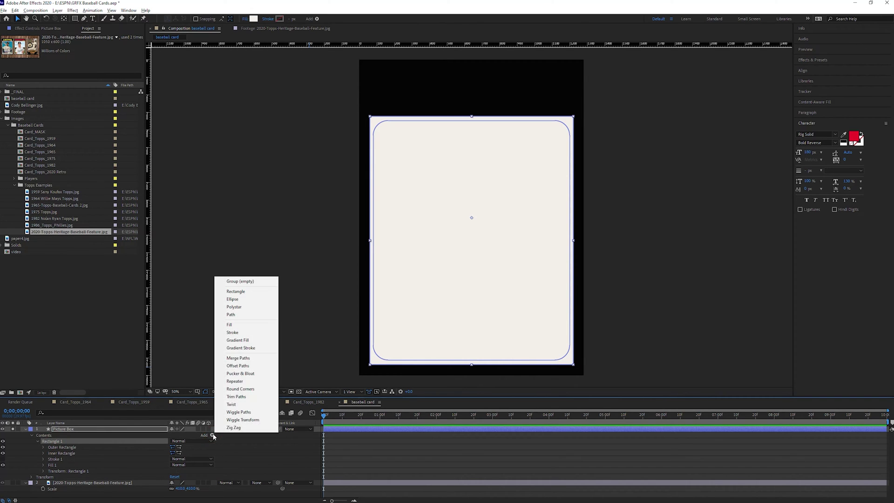
pyautogui.click(242, 357)
pyautogui.click(43, 459)
pyautogui.click(61, 465)
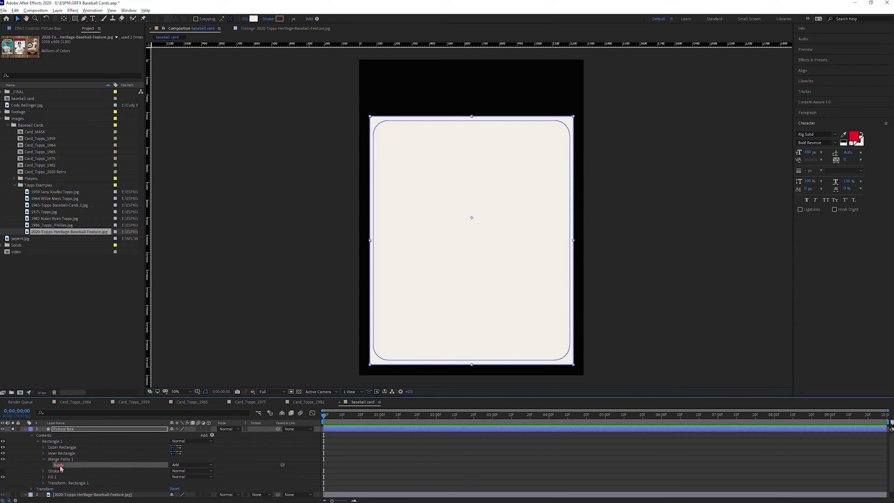
pyautogui.click(186, 464)
pyautogui.click(186, 442)
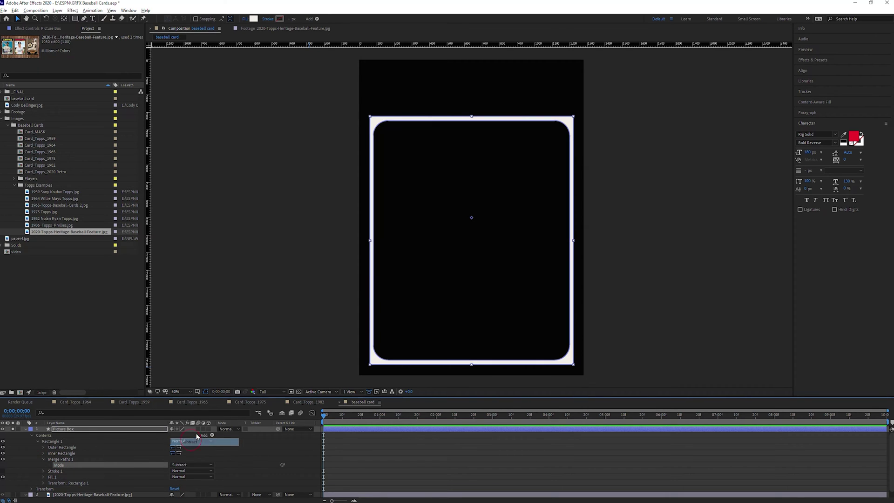
# Show the transparency grid and compare the hollow frame with and without the reference card image
pyautogui.click(299, 392)
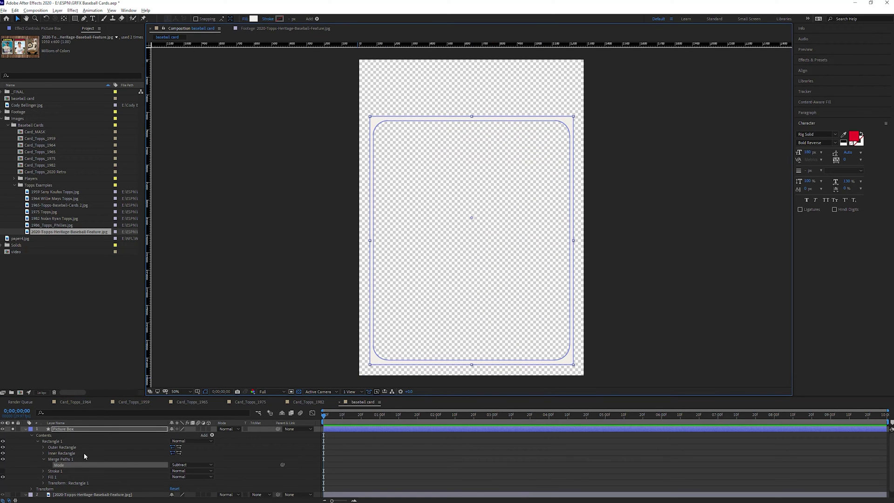
pyautogui.click(24, 429)
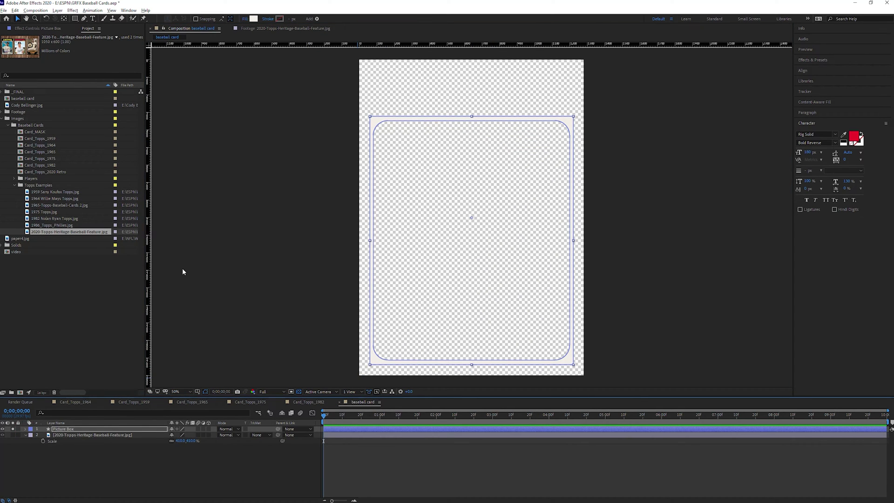
pyautogui.click(12, 435)
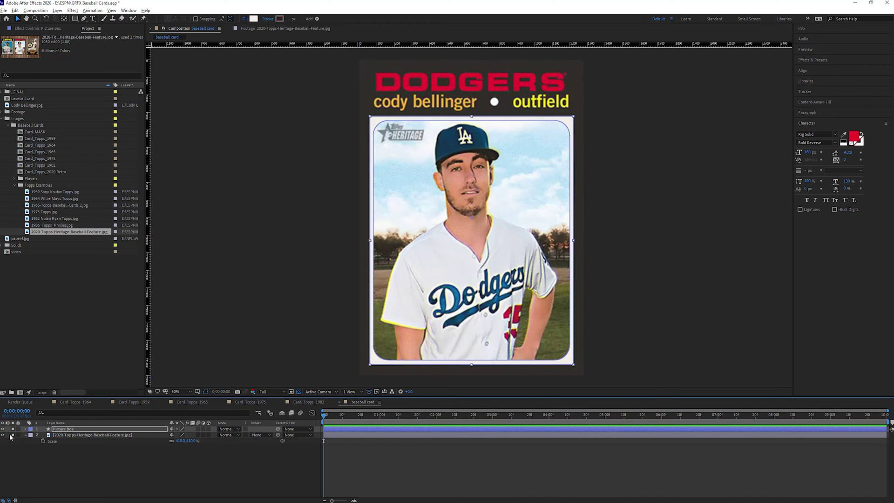
pyautogui.click(10, 435)
pyautogui.click(13, 436)
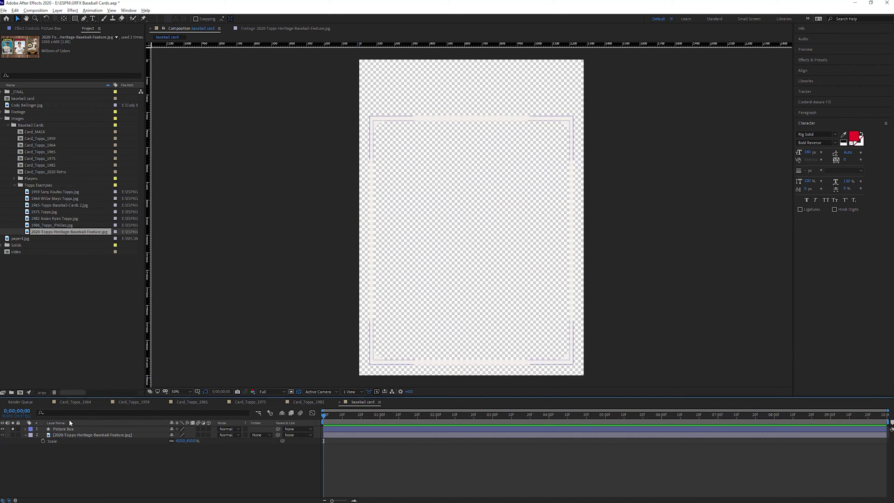
pyautogui.click(63, 429)
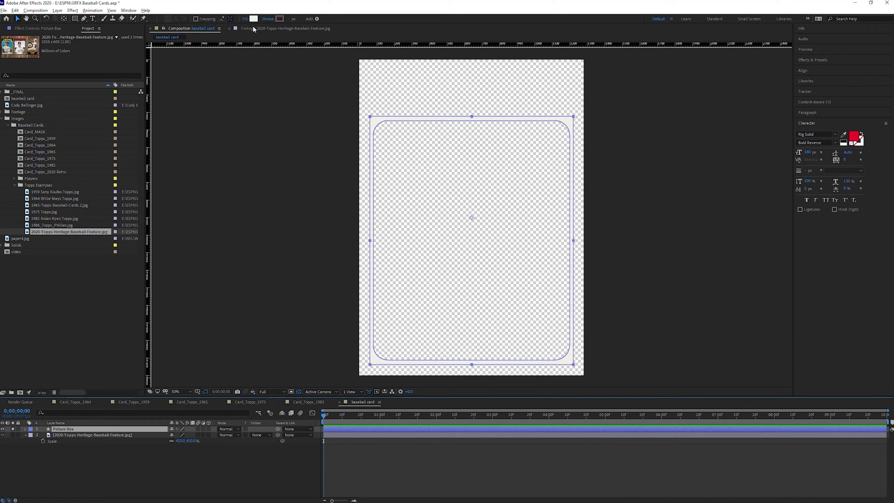
pyautogui.click(253, 19)
pyautogui.moveTo(577, 379); pyautogui.dragTo(578, 399)
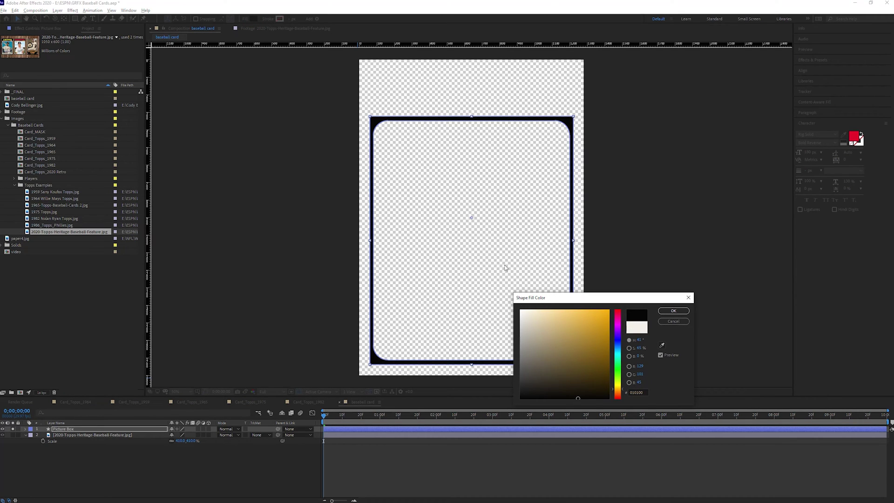
pyautogui.click(673, 322)
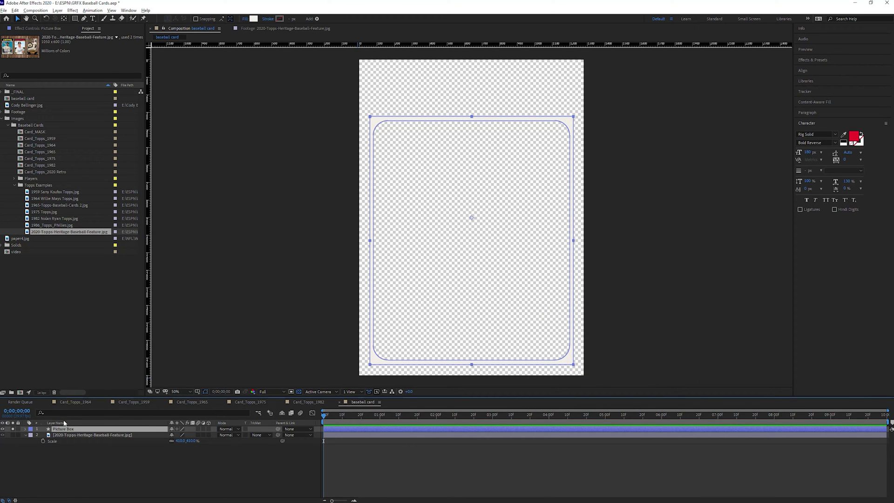
# Unsolo Picture Box and add a composition-sized rectangle as a new shape layer directly below it
pyautogui.click(12, 428)
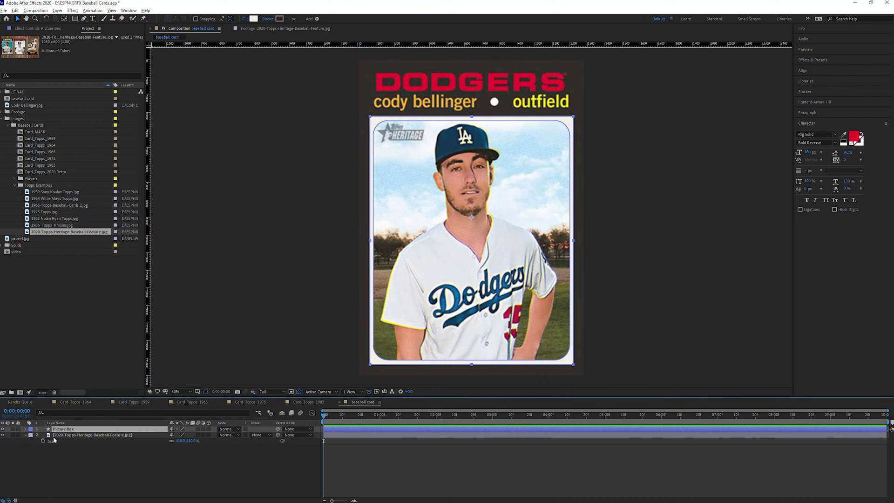
pyautogui.click(65, 453)
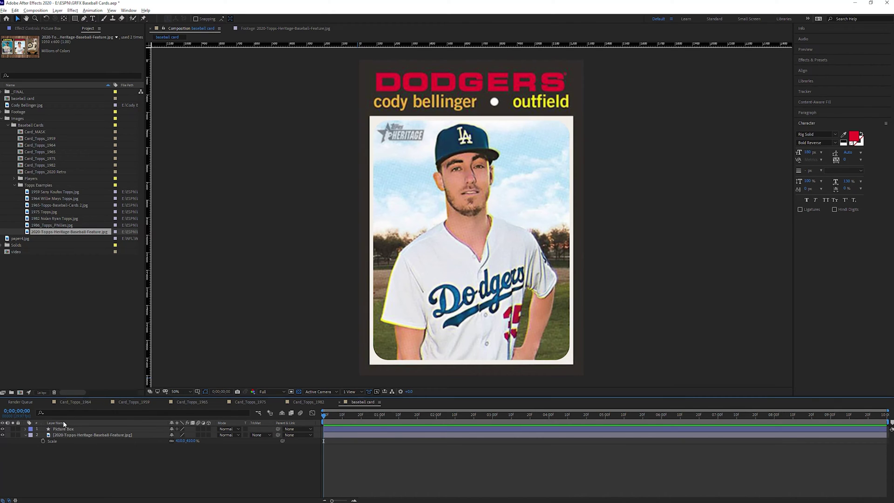
pyautogui.click(75, 19)
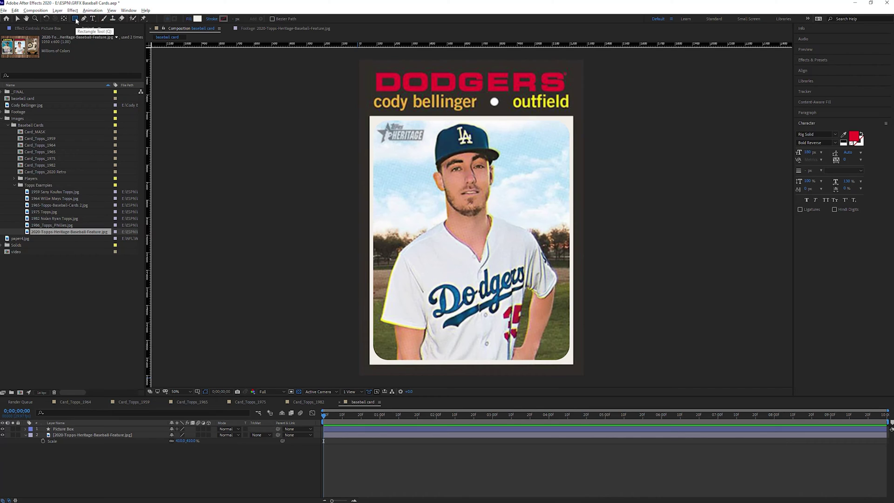
pyautogui.doubleClick(75, 19)
pyautogui.press('v')
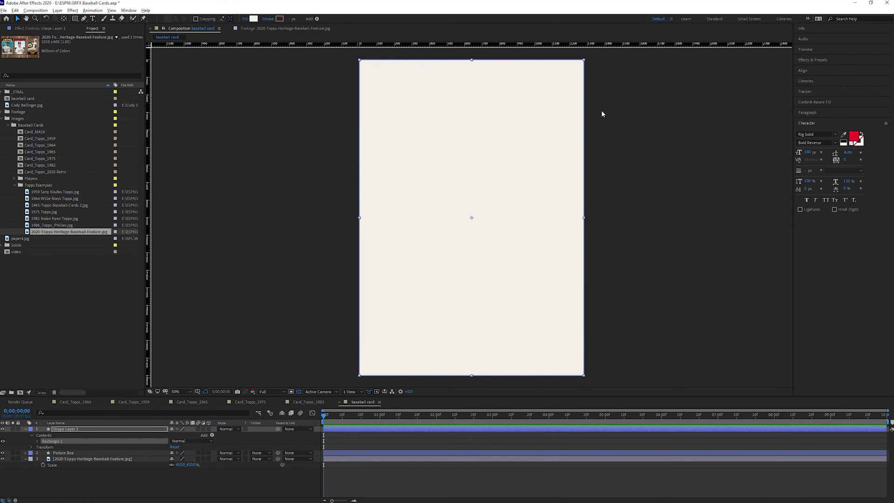
pyautogui.moveTo(67, 429); pyautogui.dragTo(79, 458)
# Hide the new shape layer and set its fill to the dark brown sampled from the reference card's background
pyautogui.click(3, 435)
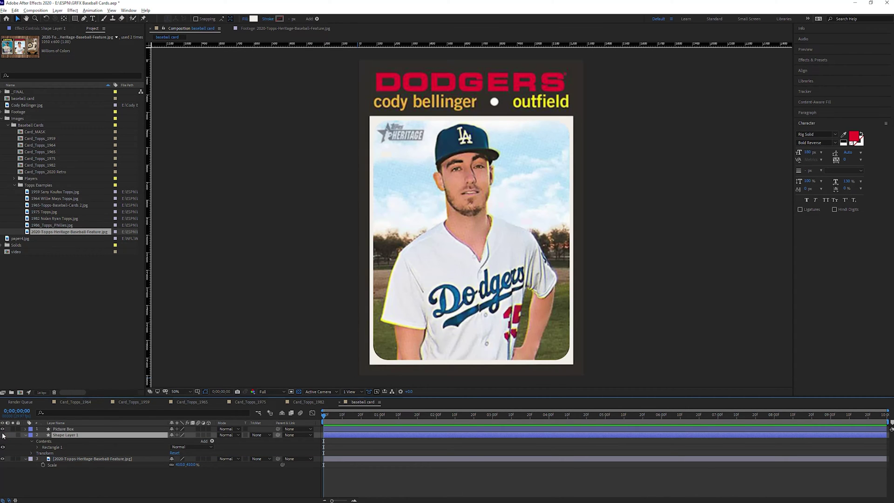
pyautogui.click(253, 19)
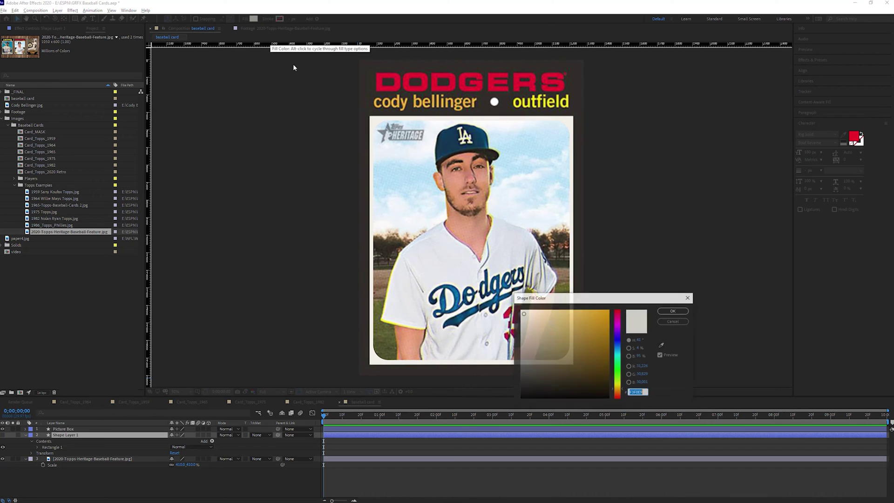
pyautogui.click(662, 346)
pyautogui.click(486, 116)
pyautogui.click(674, 311)
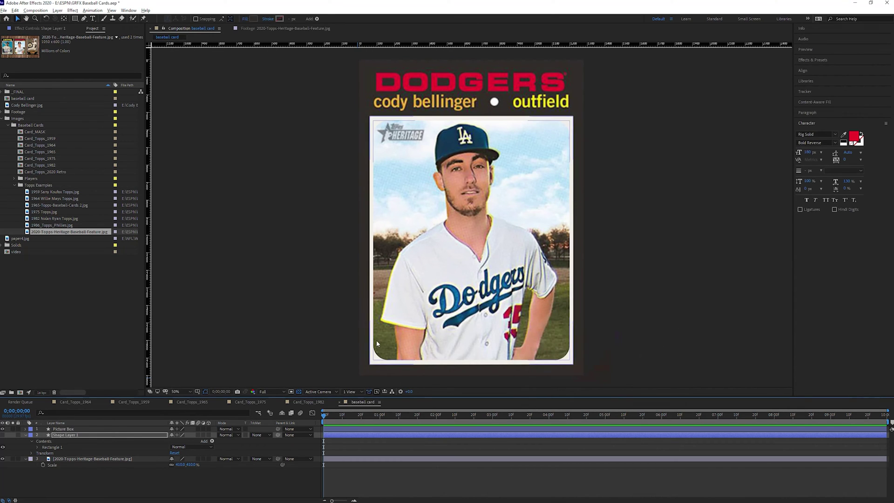
# Rename the background shape layer as "Card BG" and make it visible again
pyautogui.press('Return')
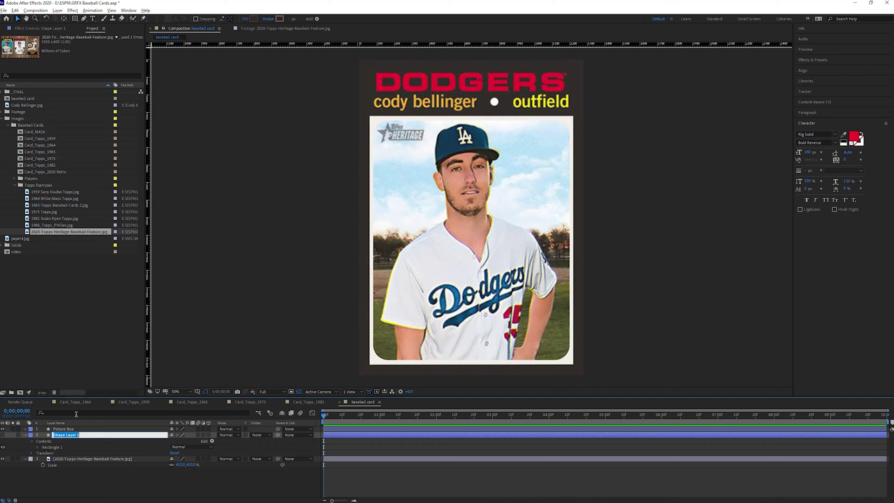
pyautogui.write('Card BG')
pyautogui.press('Return')
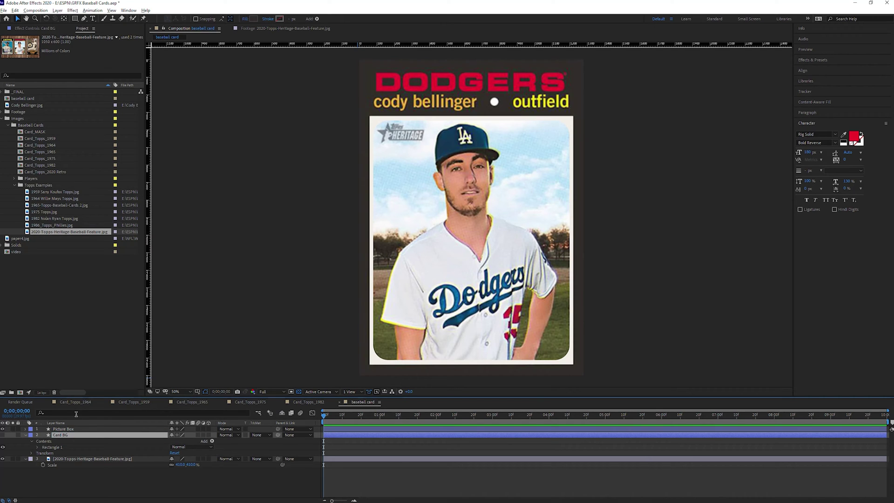
pyautogui.click(3, 435)
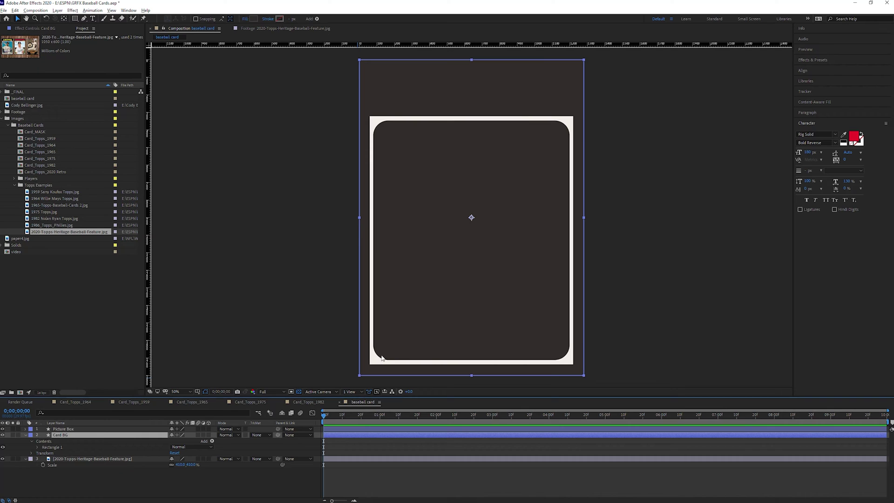
pyautogui.click(70, 429)
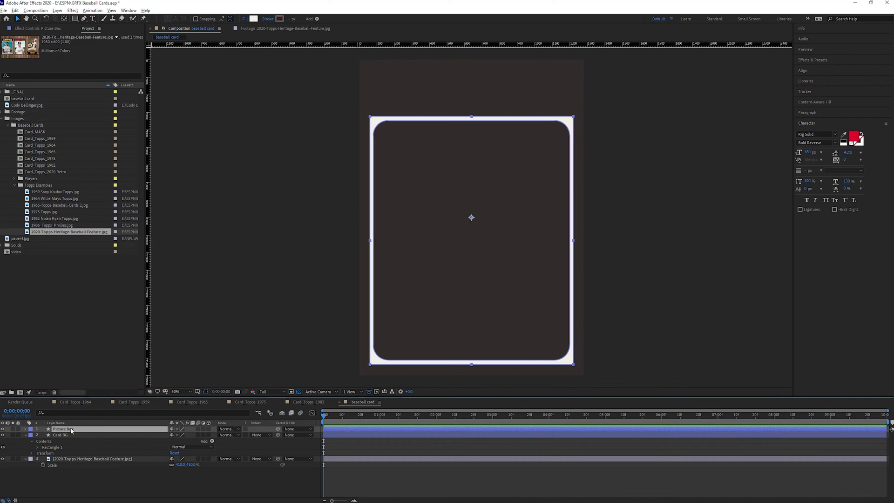
# Copy the inner rectangle and its Merge Paths operation from Picture Box's Rectangle 1 group
pyautogui.click(26, 429)
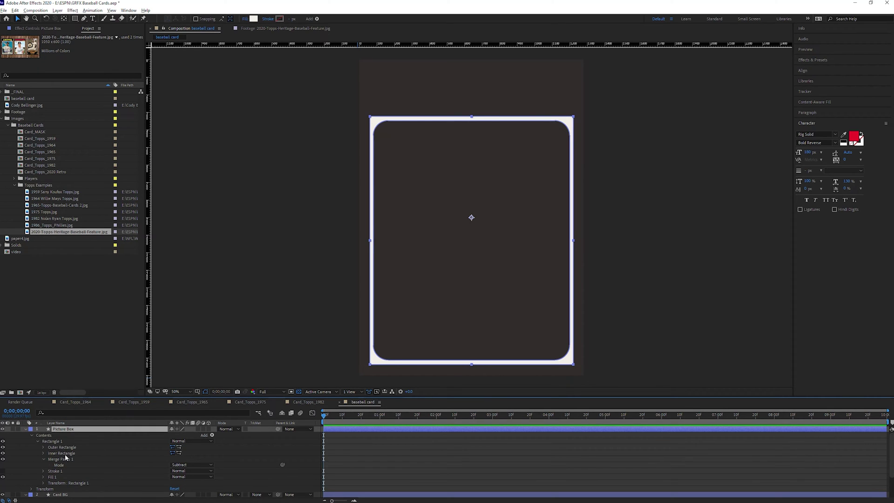
pyautogui.click(63, 453)
pyautogui.click(44, 460)
pyautogui.press('Return')
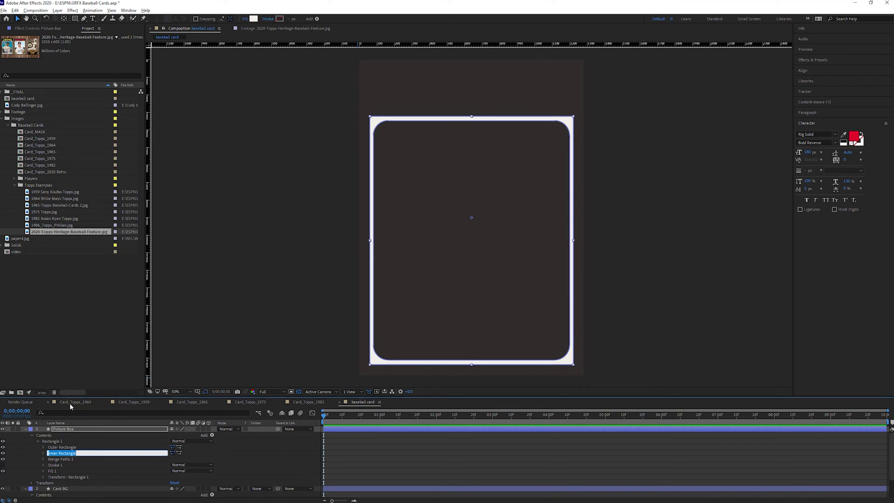
pyautogui.press('Return')
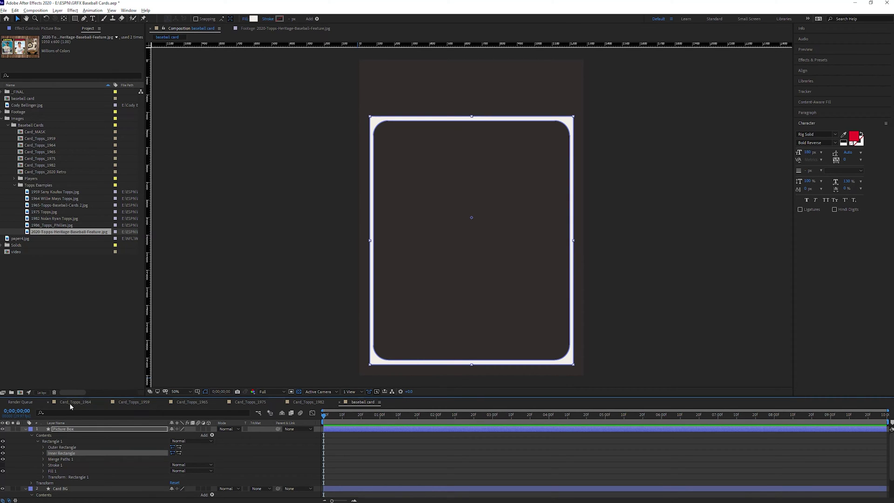
pyautogui.keyDown('shift'); pyautogui.click(62, 460); pyautogui.keyUp('shift')
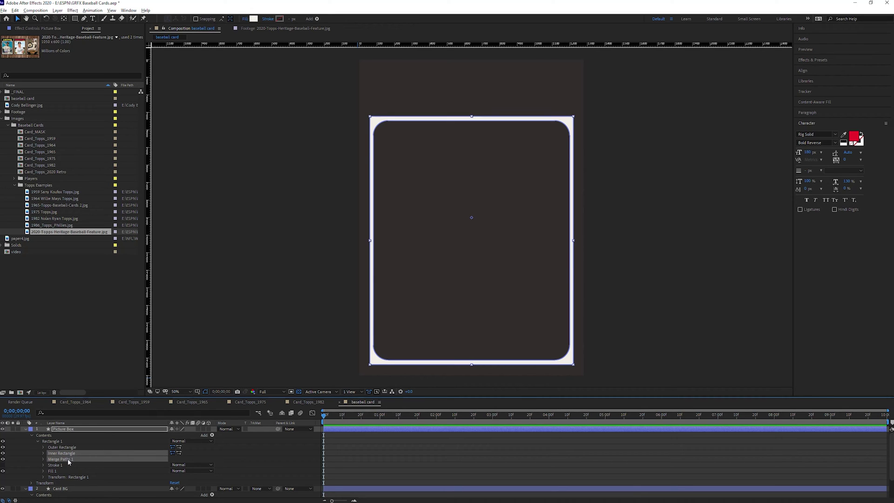
# Paste the inner rectangle and Merge Paths below the rectangle path in Card BG's Rectangle 1 group, and hide the reference image
pyautogui.click(26, 429)
pyautogui.click(58, 435)
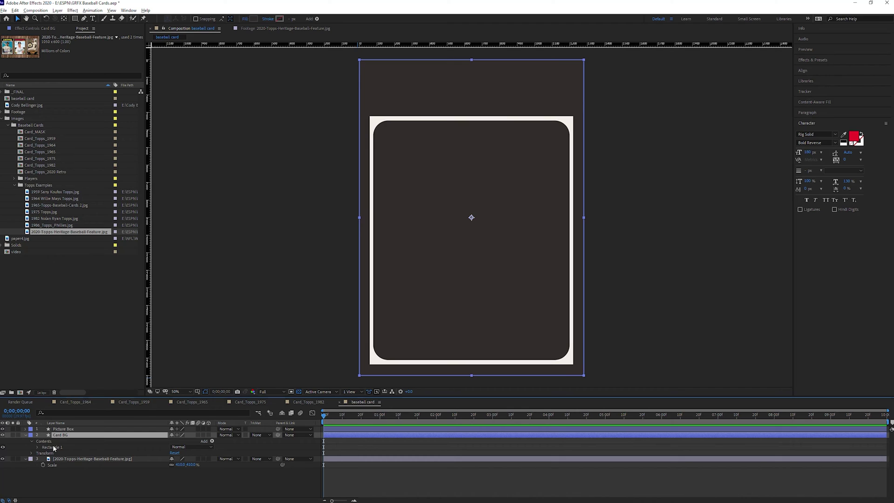
pyautogui.click(54, 446)
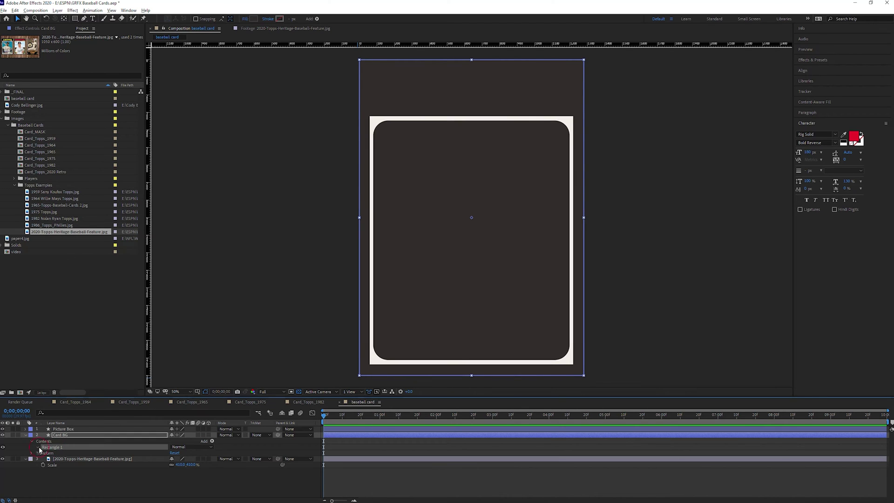
pyautogui.click(37, 447)
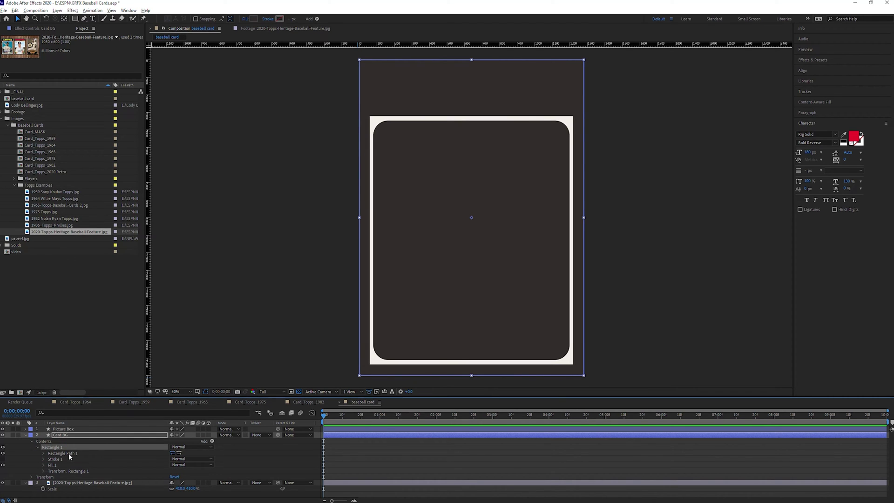
pyautogui.hotkey('ctrl', 'v')
pyautogui.moveTo(65, 474); pyautogui.dragTo(66, 460)
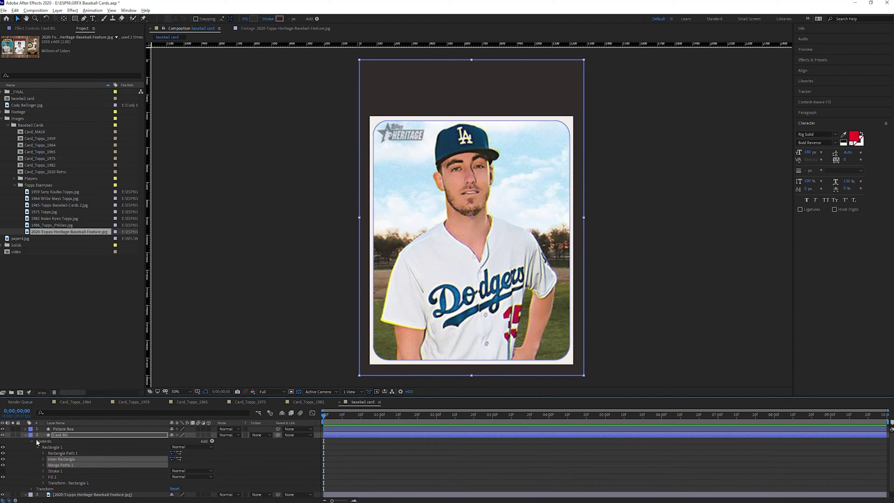
pyautogui.click(26, 436)
pyautogui.click(3, 441)
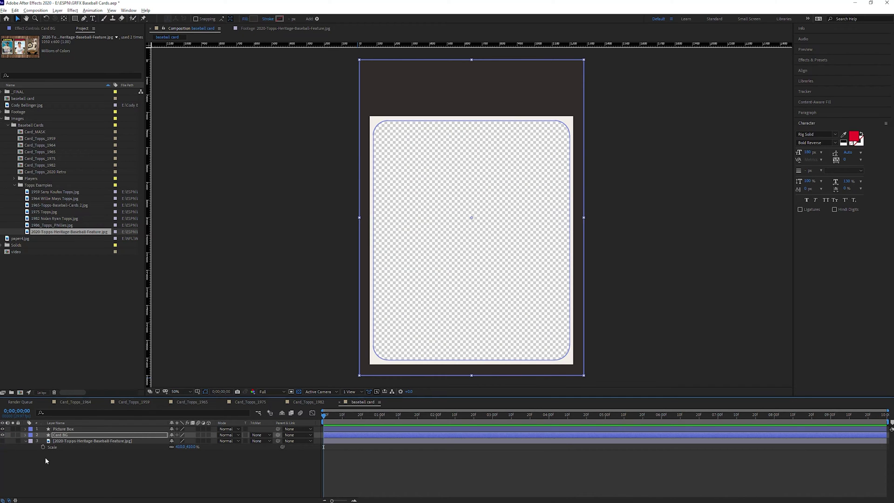
# Place Cody Bellinger.jpg directly below Card BG, scale it to 130%, and position the player's face and cap inside the frame opening
pyautogui.click(56, 467)
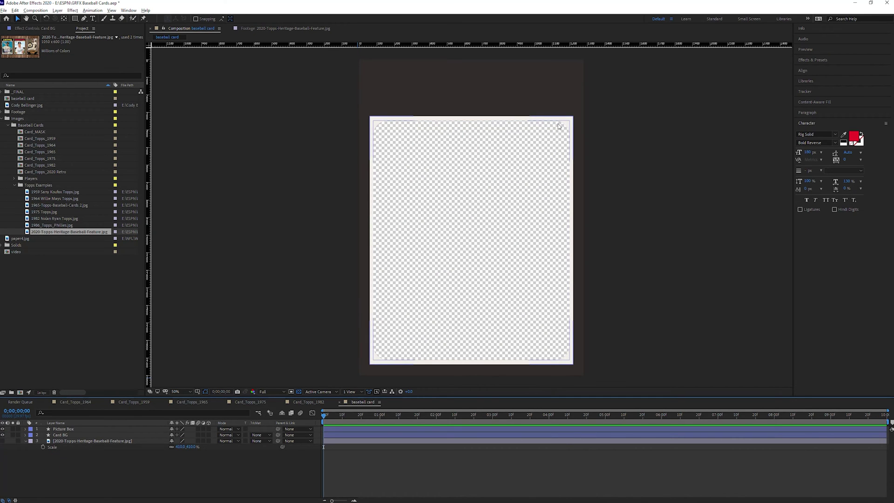
pyautogui.moveTo(37, 104); pyautogui.dragTo(194, 448)
pyautogui.press('s')
pyautogui.click(182, 447)
pyautogui.write('130')
pyautogui.press('Return')
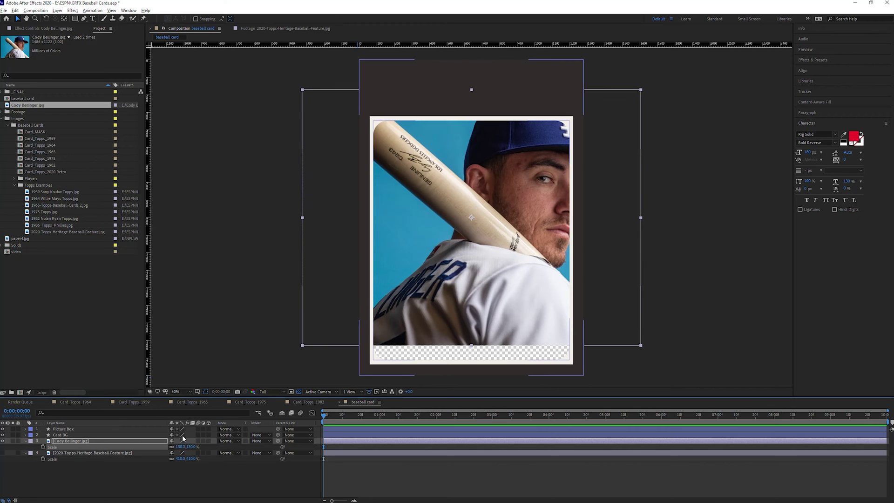
pyautogui.moveTo(504, 202); pyautogui.dragTo(470, 230)
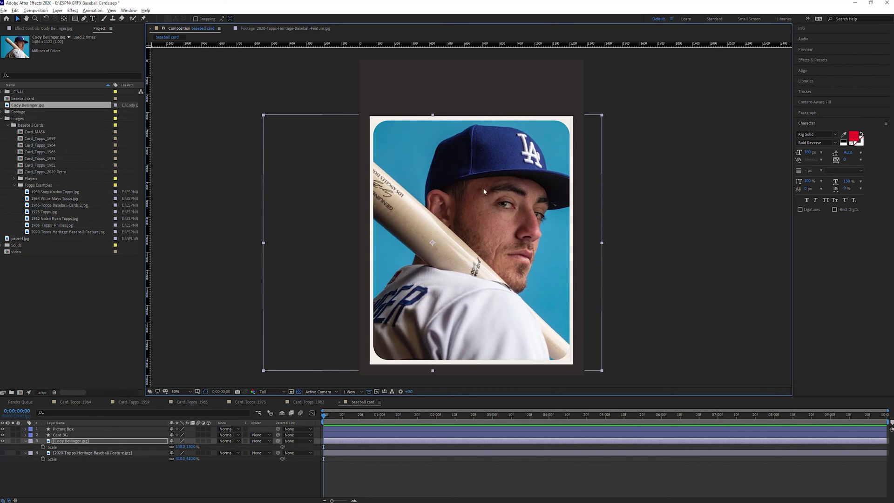
pyautogui.click(25, 441)
# Move the 2020 Topps Heritage reference image to the top of the layer stack and make it visible
pyautogui.click(59, 447)
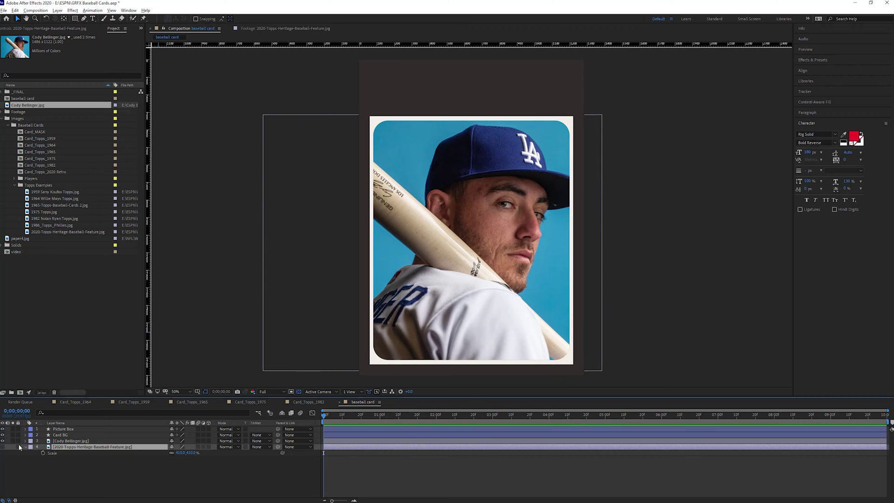
pyautogui.moveTo(63, 448); pyautogui.dragTo(68, 430)
pyautogui.click(2, 429)
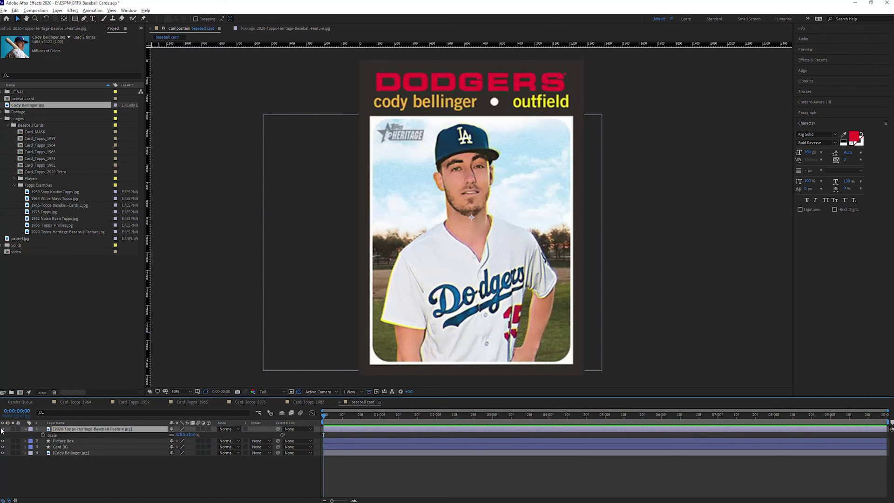
# Examine the 1982, 1975, 1965, 1959 and 1964 card compositions, and compare the new card with its reference
pyautogui.click(309, 402)
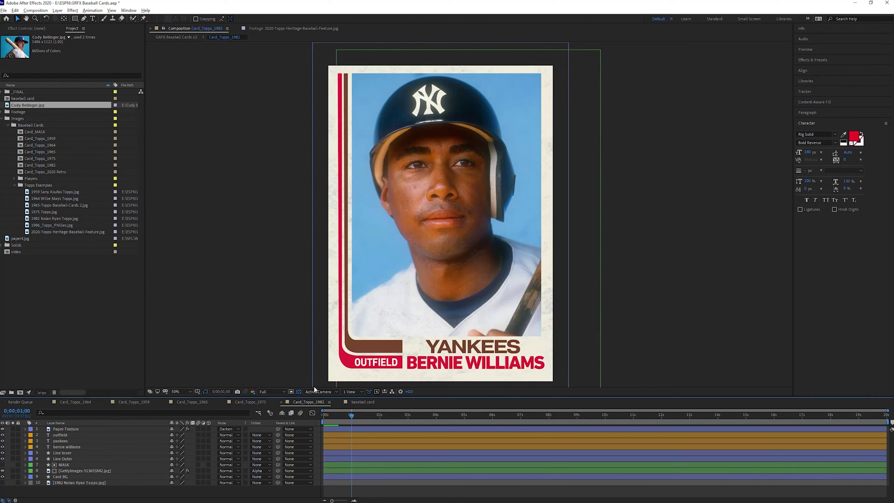
pyautogui.click(250, 402)
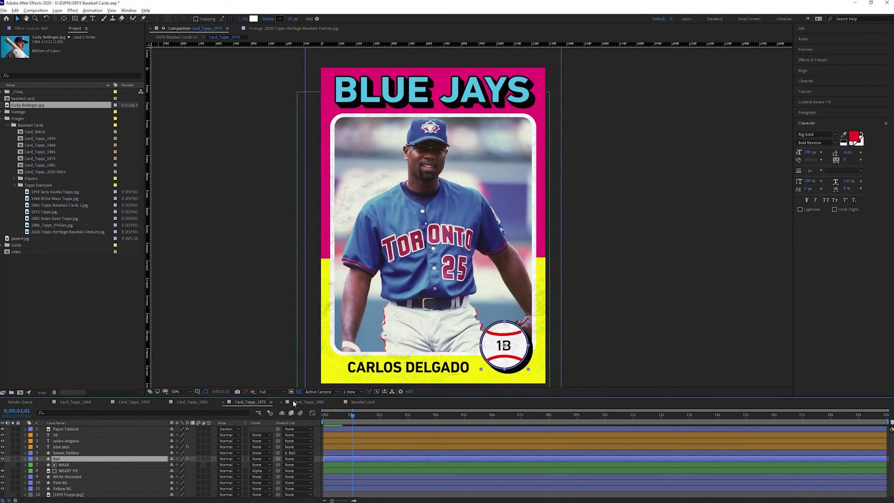
pyautogui.click(193, 403)
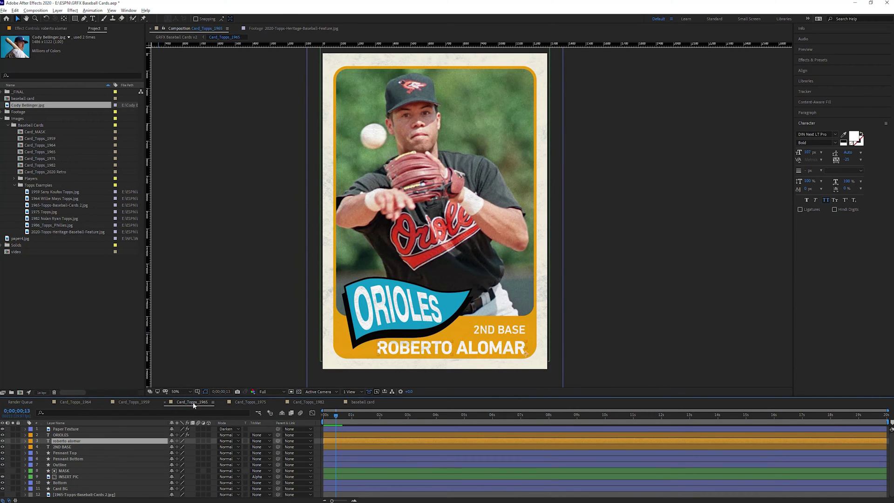
pyautogui.click(140, 403)
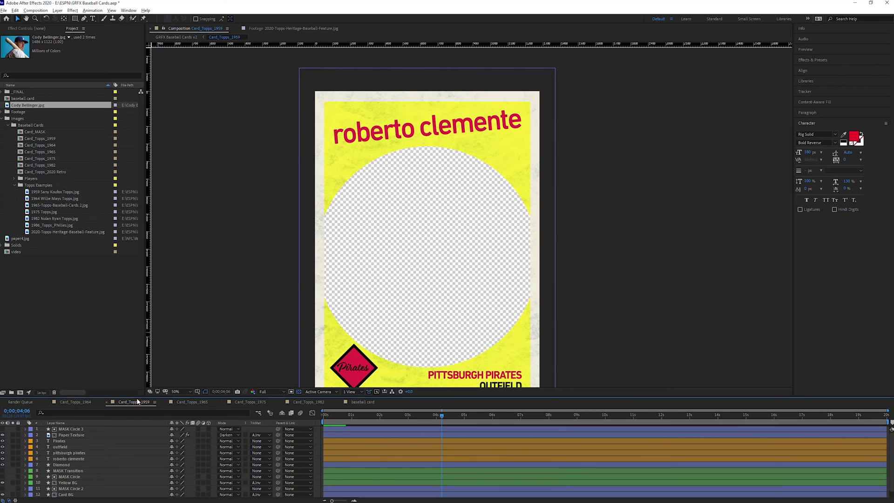
pyautogui.click(81, 404)
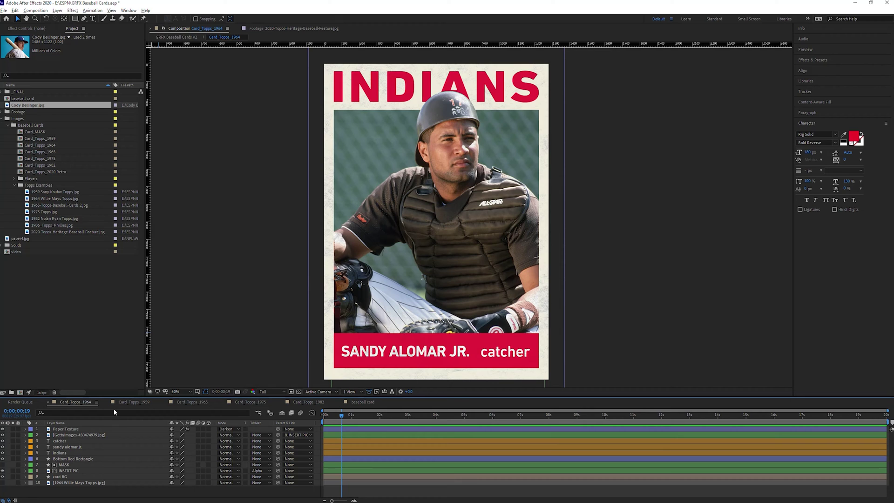
pyautogui.click(250, 403)
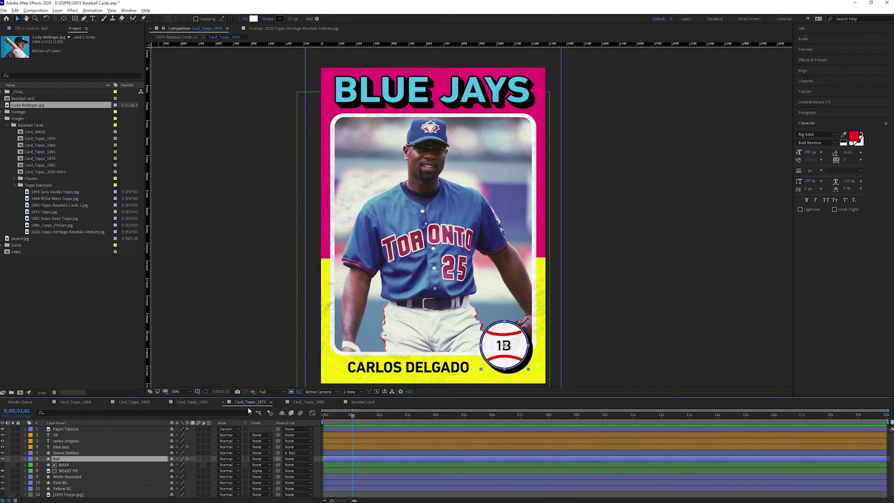
pyautogui.click(368, 402)
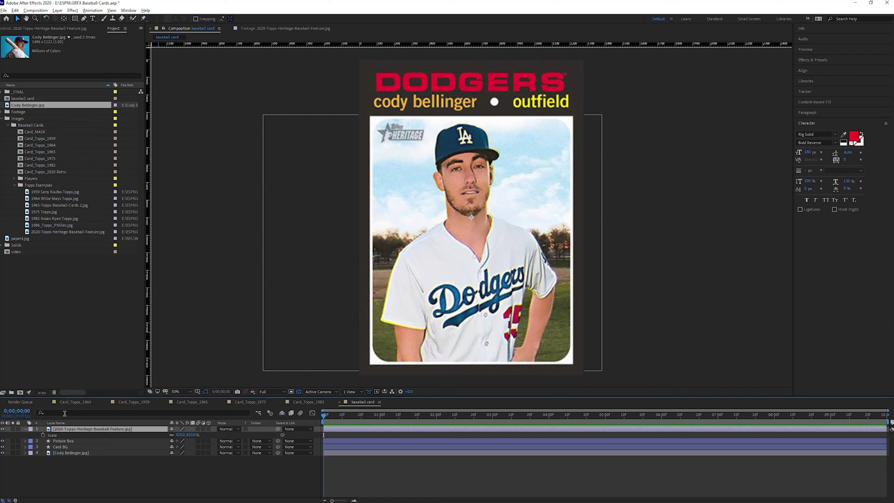
pyautogui.click(3, 429)
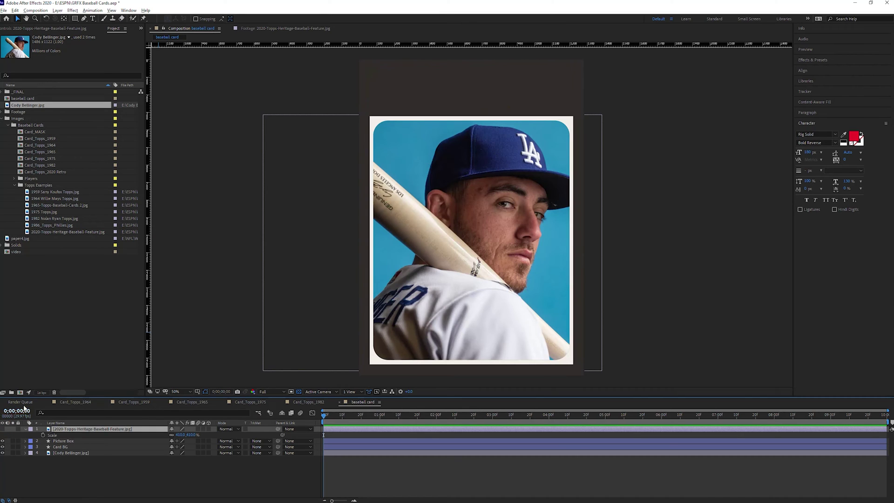
pyautogui.click(2, 429)
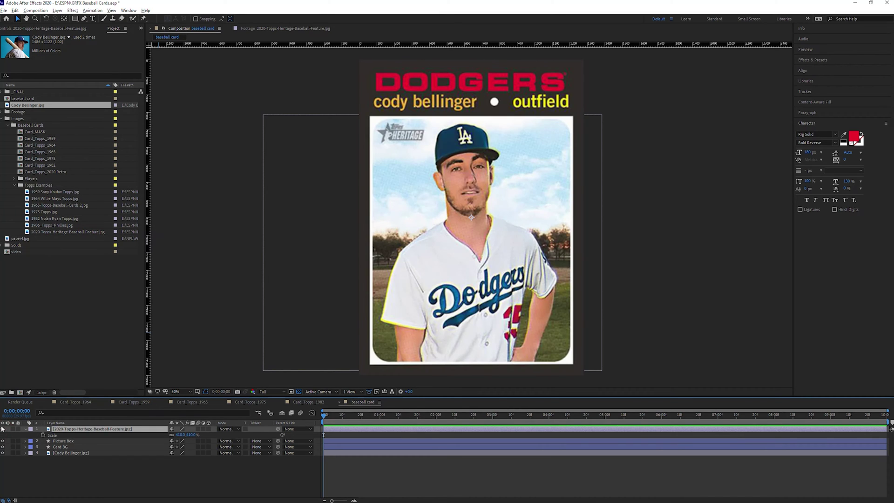
# Add a text layer reading "dodgers" over the reference card's team name
pyautogui.click(93, 20)
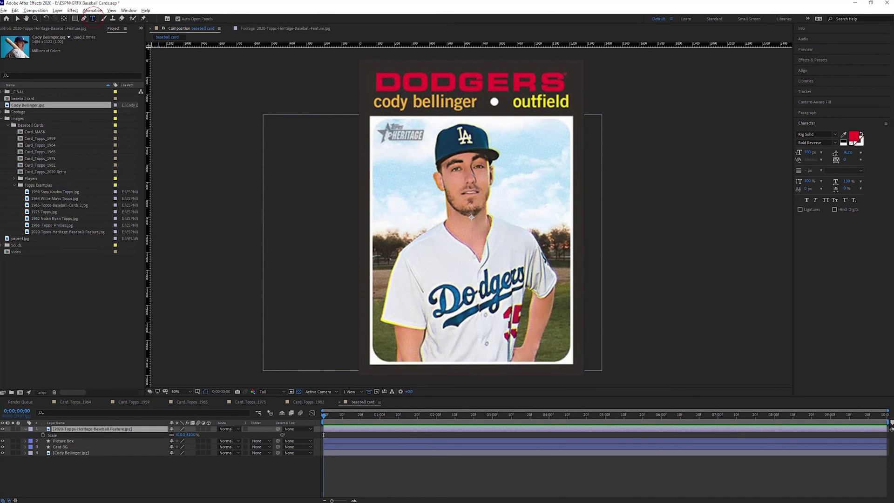
pyautogui.click(408, 87)
pyautogui.write('dodgers')
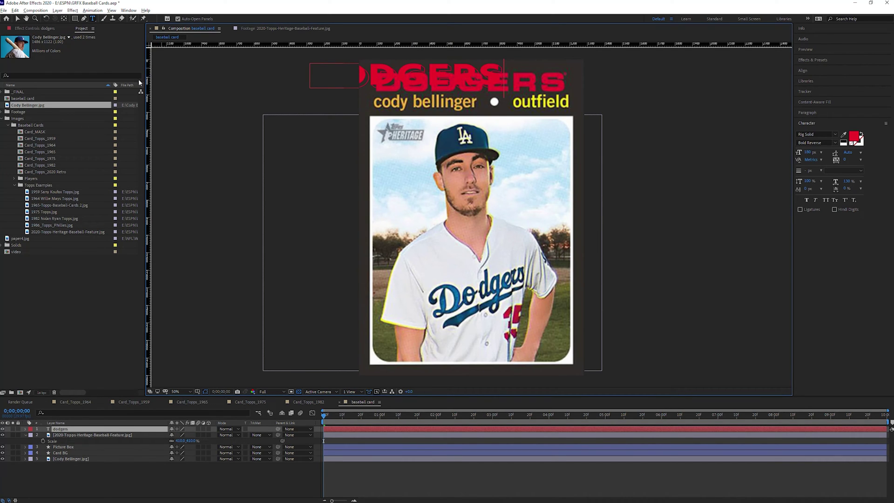
# Hide the reference image and move the dodgers text to the middle of the card above the picture frame
pyautogui.click(18, 19)
pyautogui.click(10, 436)
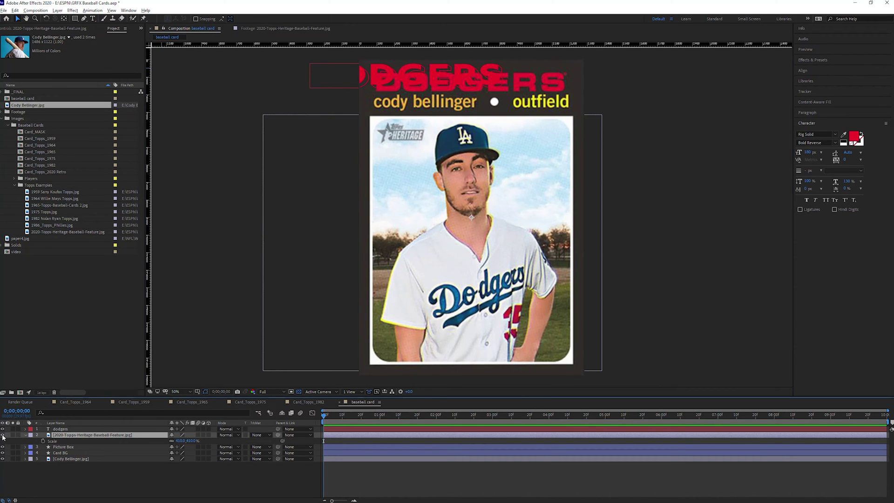
pyautogui.click(3, 436)
pyautogui.click(407, 79)
pyautogui.moveTo(455, 83); pyautogui.dragTo(524, 83)
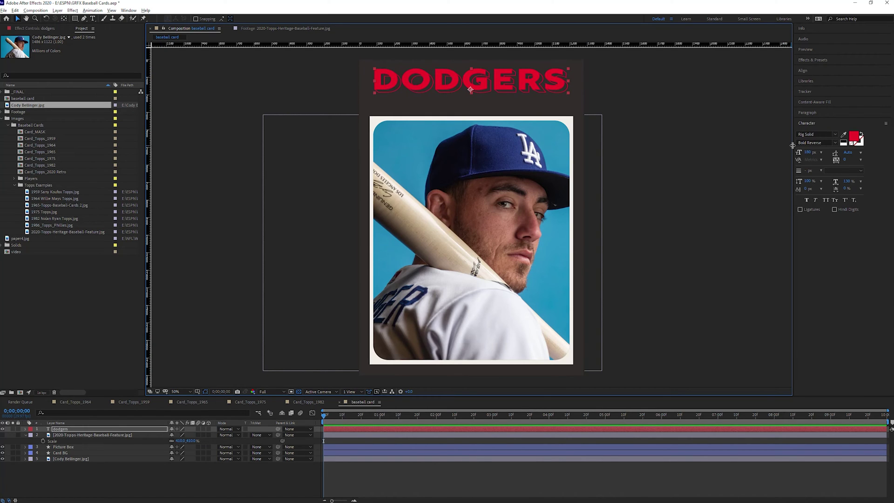
# Widen the character settings area and choose Rig Solid Bold Reverse as the dodgers text's font
pyautogui.moveTo(792, 144); pyautogui.dragTo(740, 139)
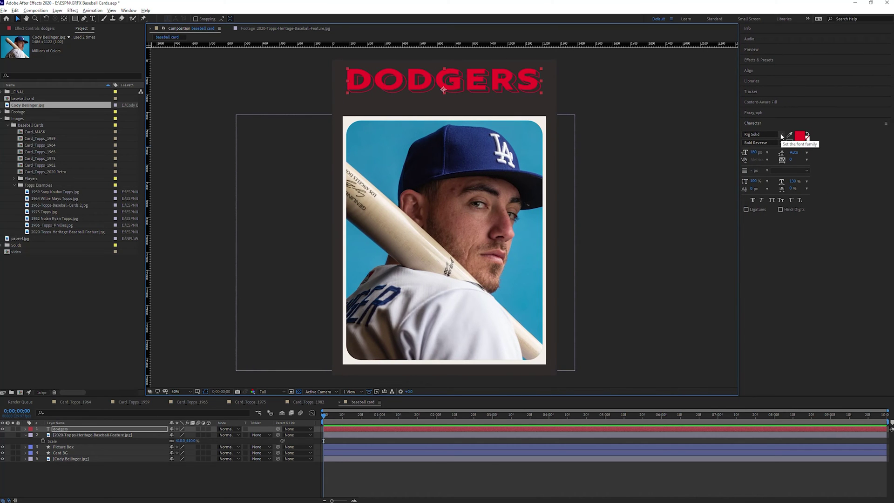
pyautogui.click(782, 135)
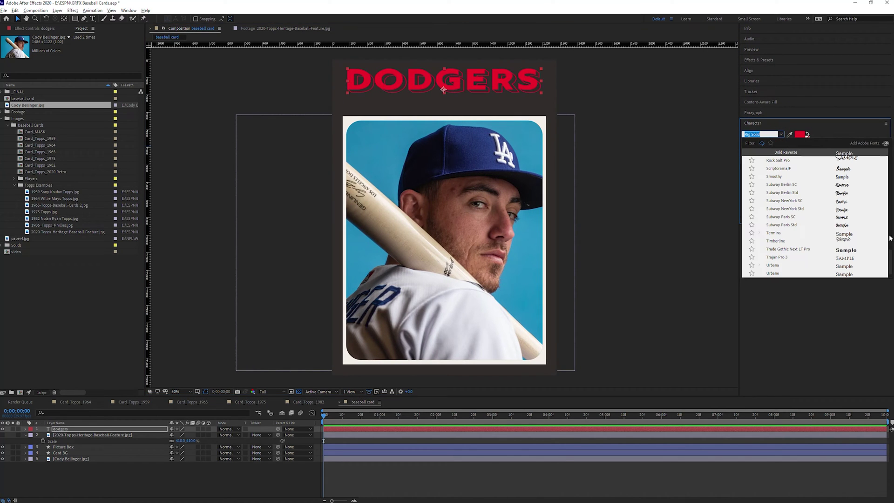
pyautogui.moveTo(890, 267); pyautogui.dragTo(891, 239)
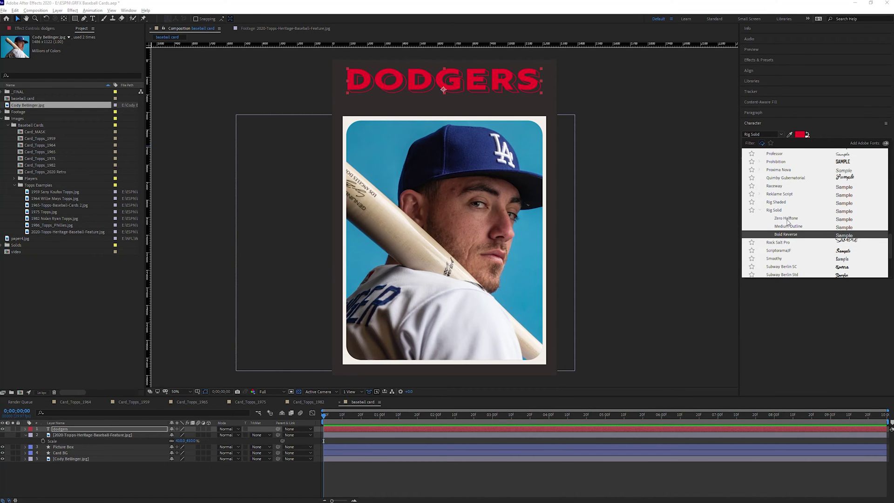
pyautogui.click(791, 234)
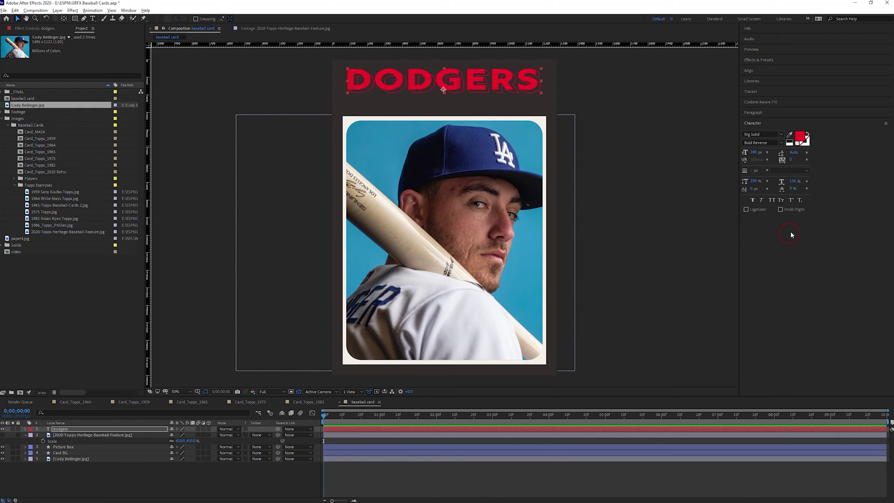
# Set the dodgers text's horizontal scale to 130% and its font size to 180 px
pyautogui.moveTo(794, 181)
pyautogui.mouseDown()
pyautogui.moveTo(781, 182)
pyautogui.moveTo(795, 184)
pyautogui.mouseUp()
pyautogui.write('130')
pyautogui.press('Return')
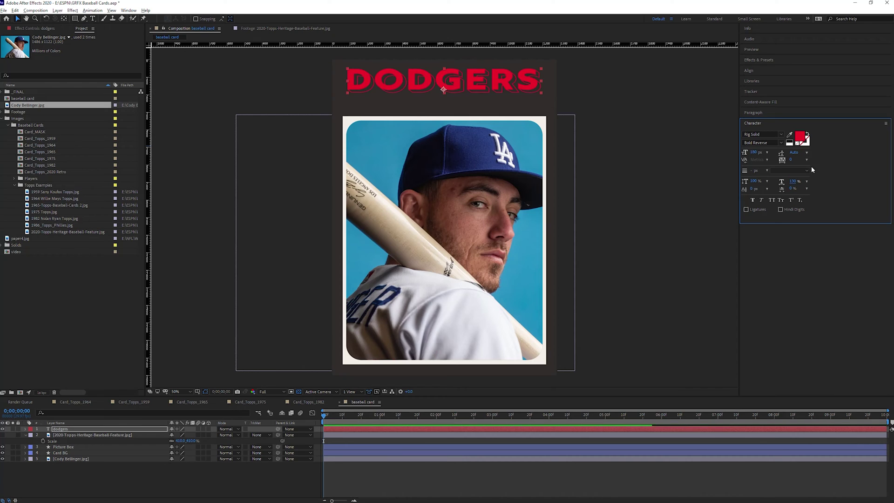
pyautogui.click(754, 152)
pyautogui.write('180')
pyautogui.press('Return')
# Open the Align options and make the reference card image visible again
pyautogui.click(776, 72)
pyautogui.moveTo(534, 141); pyautogui.dragTo(543, 163)
pyautogui.click(3, 435)
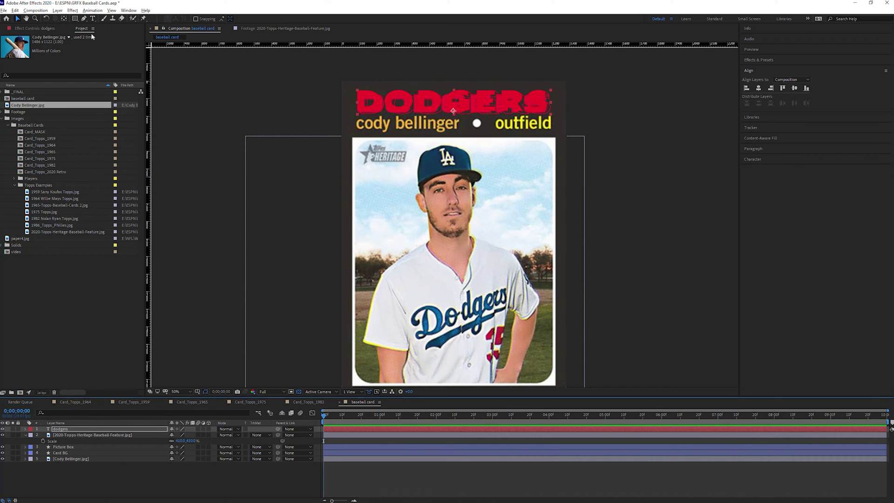
# Add a text layer reading "cody bellinger" over the reference card's player name
pyautogui.click(93, 19)
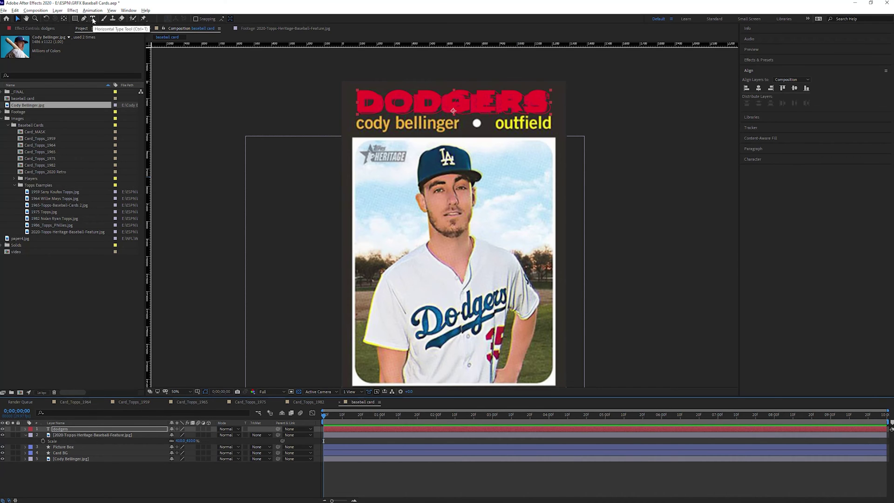
pyautogui.click(389, 144)
pyautogui.write('c')
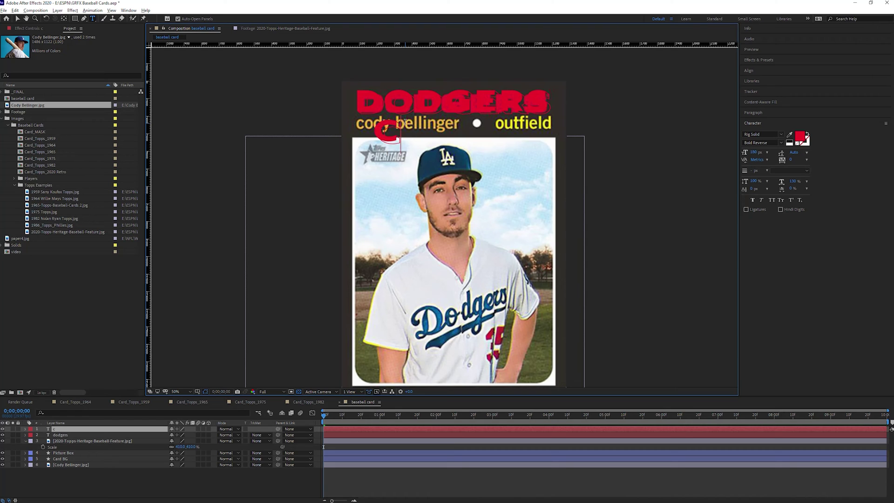
pyautogui.write('ody bel')
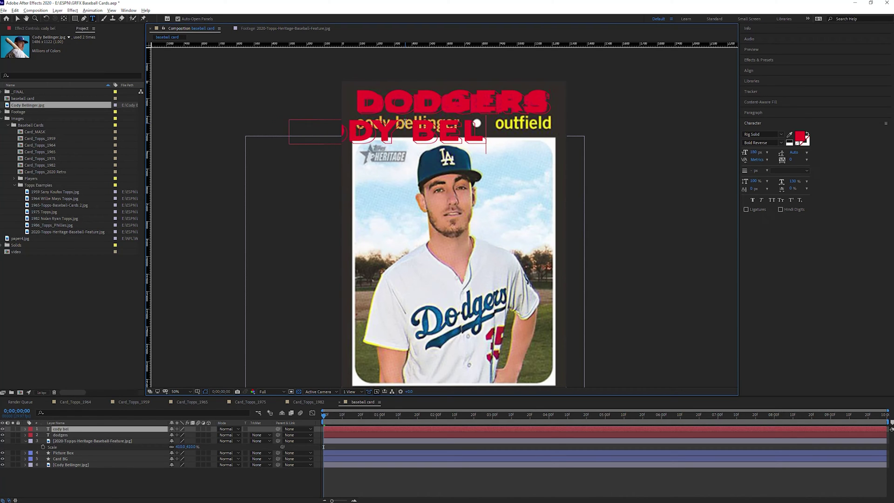
pyautogui.write('linger')
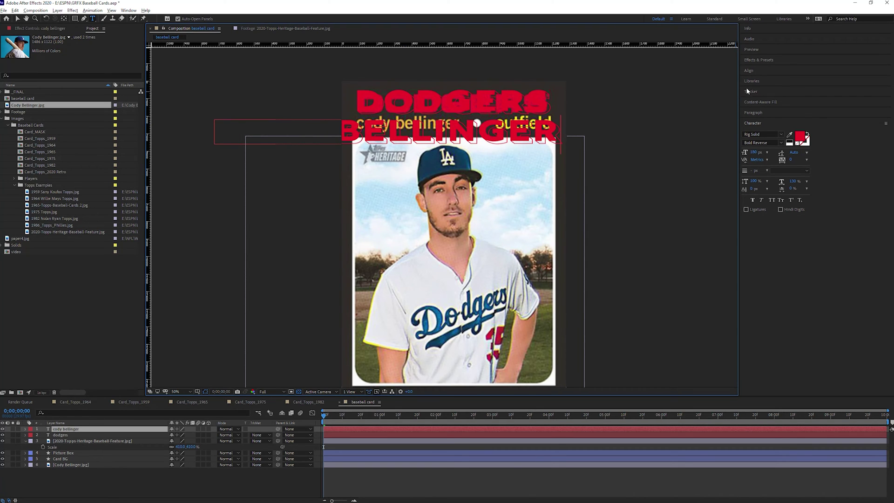
# Set the player name text's font to League Gothic and sample its fill color from the reference's yellow "outfield" lettering
pyautogui.hotkey('ctrl', 'a')
pyautogui.click(782, 135)
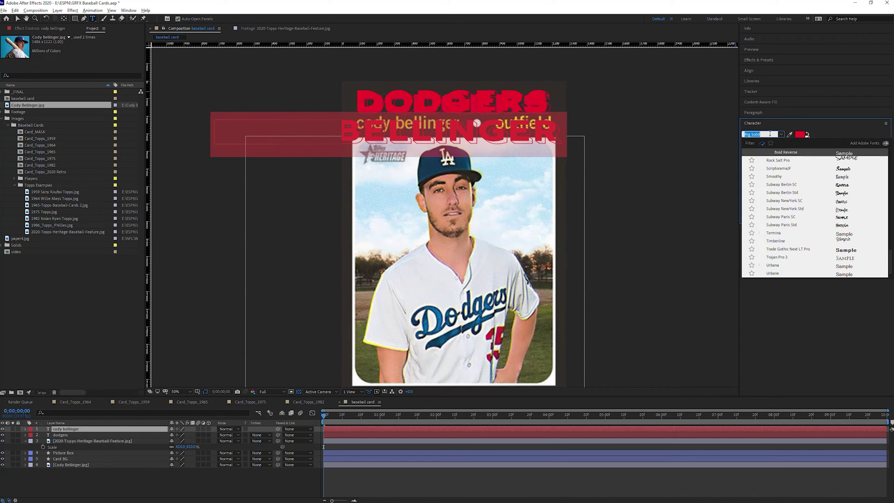
pyautogui.write('league')
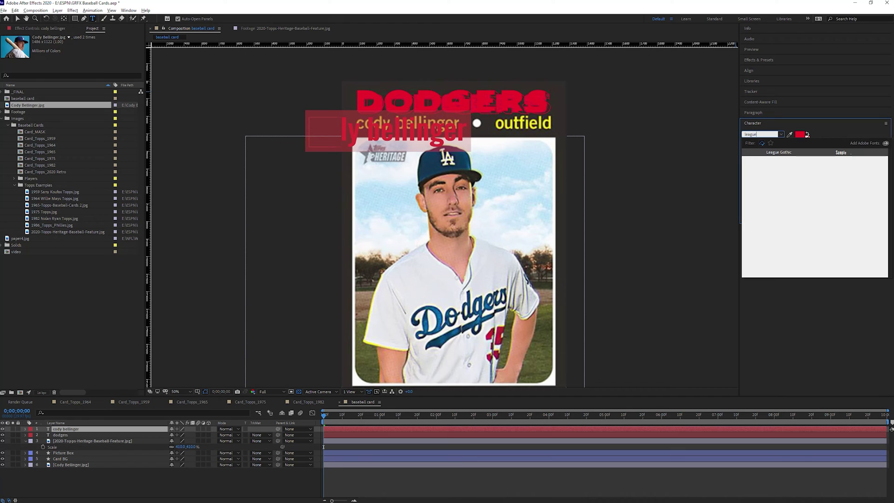
pyautogui.click(788, 154)
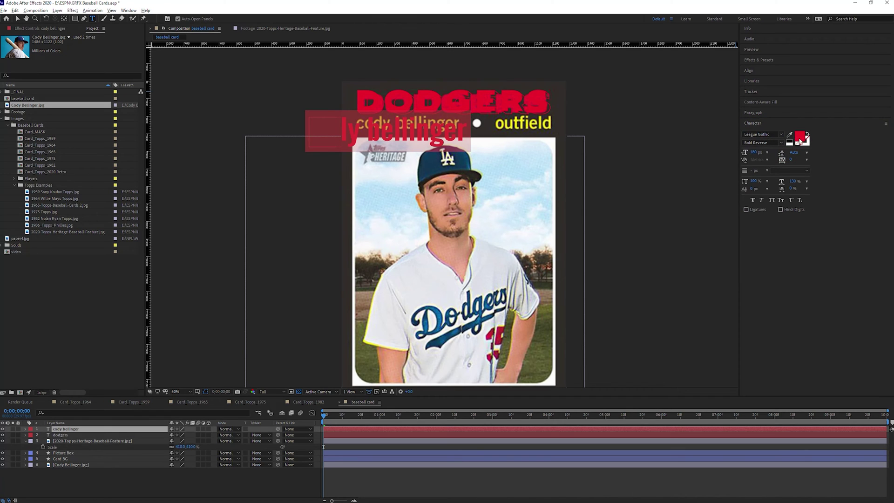
pyautogui.click(789, 134)
pyautogui.click(499, 122)
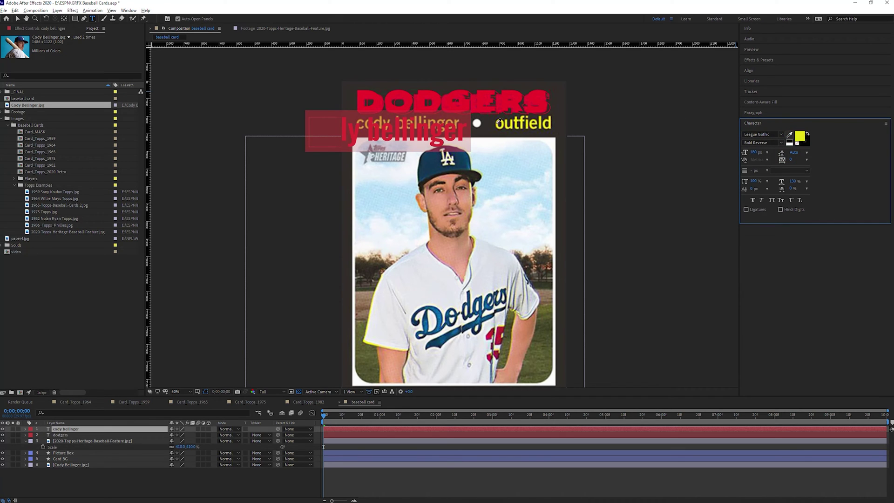
# Set the player name text's horizontal scale to 100% and its vertical scale to 65%
pyautogui.click(793, 181)
pyautogui.write('100')
pyautogui.press('Return')
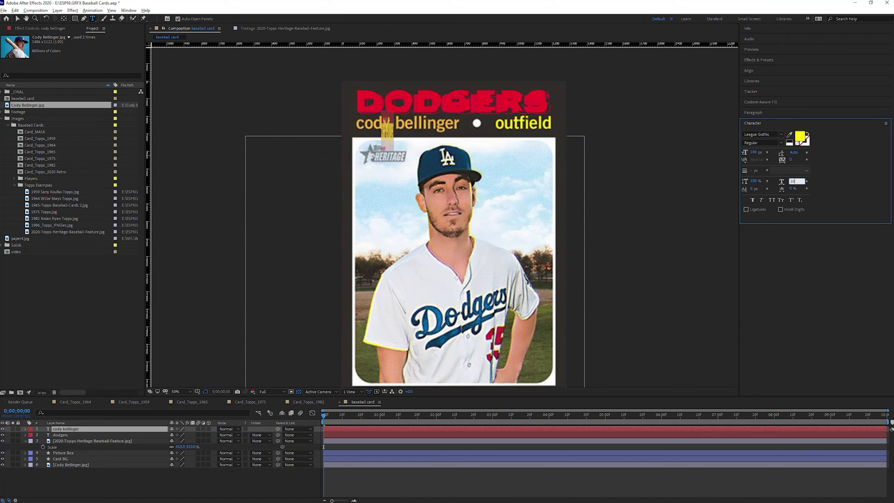
pyautogui.click(754, 181)
pyautogui.write('67')
pyautogui.press('Return')
pyautogui.click(754, 181)
pyautogui.write('65')
pyautogui.press('Return')
# Set the player name text's font size to 150 px and align it over the player name on the reference card
pyautogui.click(754, 153)
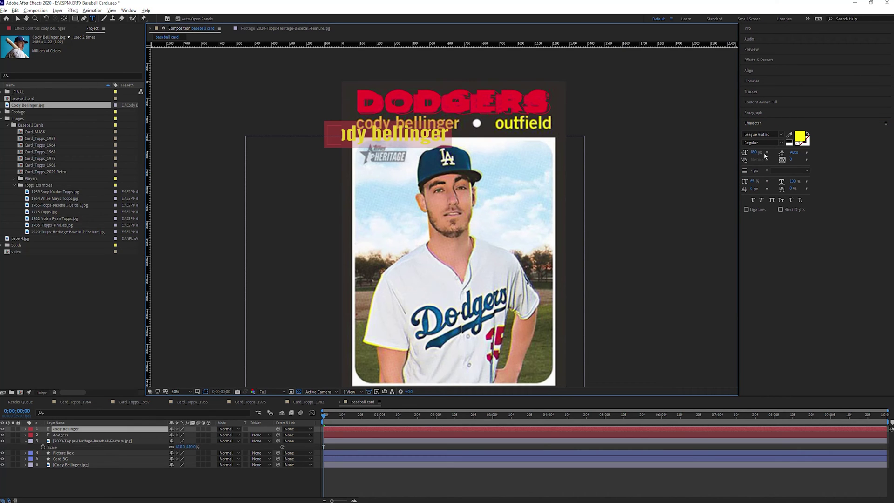
pyautogui.write('15')
pyautogui.press('Return')
pyautogui.write('0')
pyautogui.press('Return')
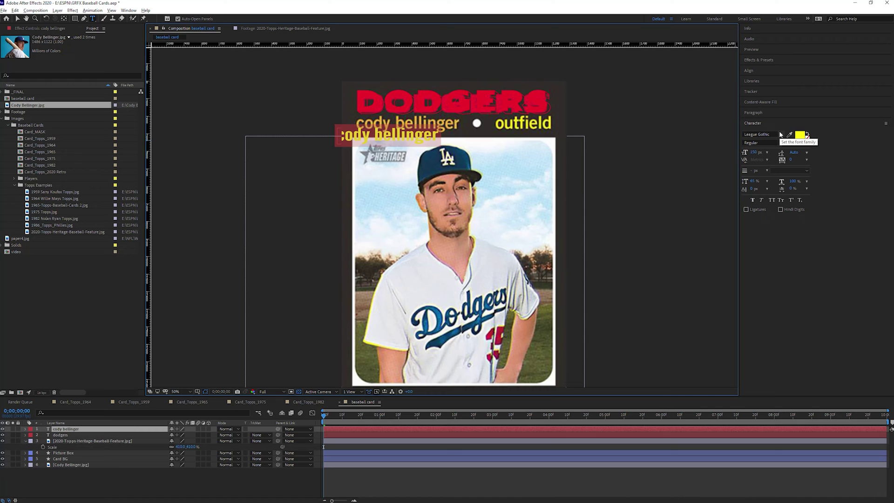
pyautogui.click(18, 18)
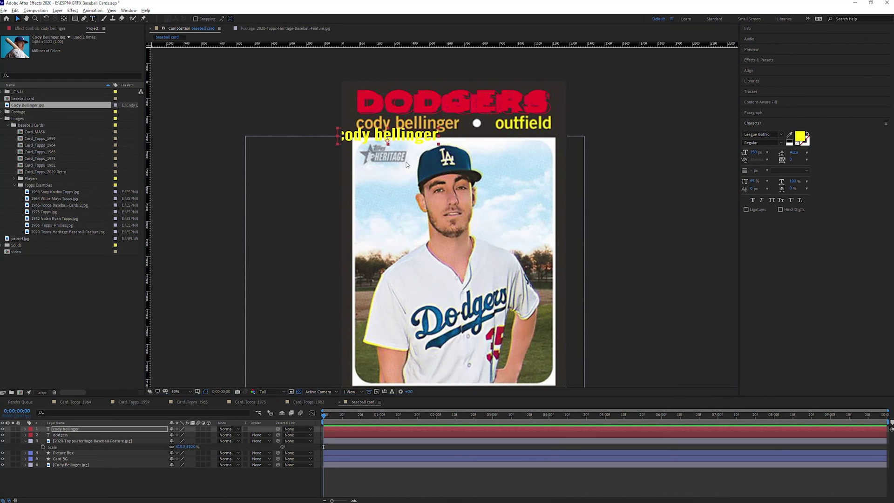
pyautogui.moveTo(386, 141); pyautogui.dragTo(494, 221)
pyautogui.scroll(1, 441, 105)
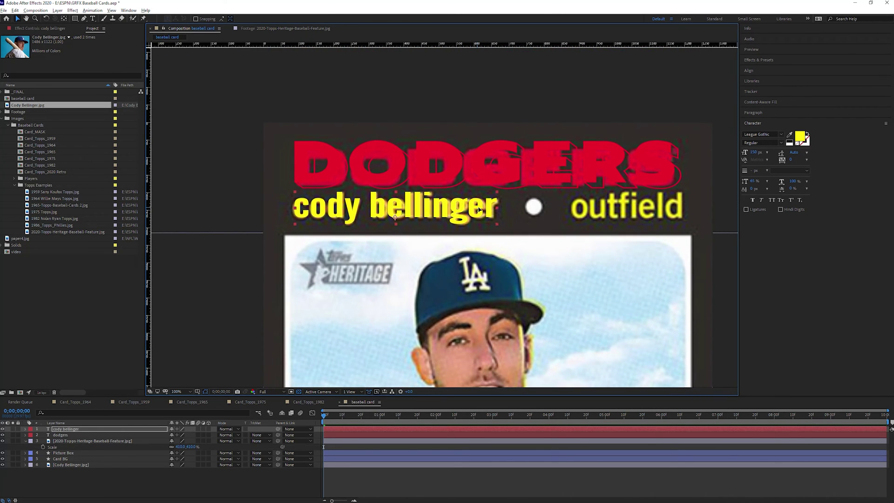
# Duplicate the cody bellinger text layer and move the copy over the reference card's position text
pyautogui.click(63, 430)
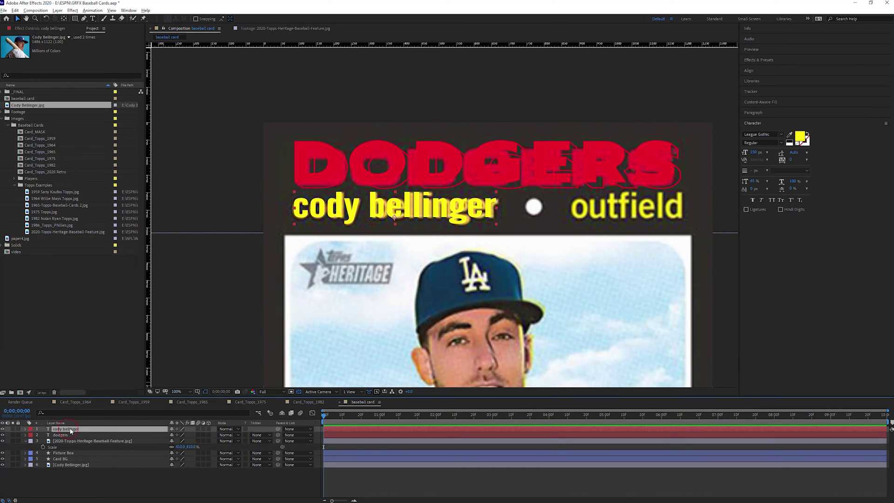
pyautogui.hotkey('ctrl', 'd')
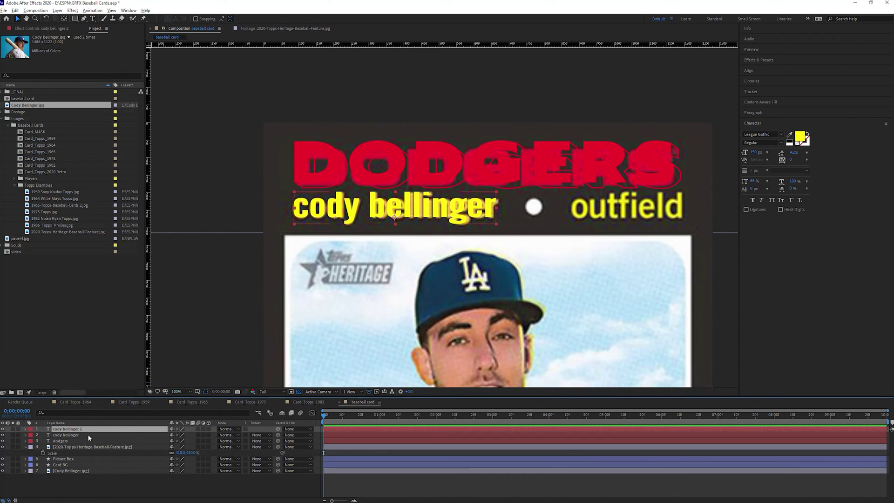
pyautogui.moveTo(457, 214); pyautogui.dragTo(674, 218)
# Change the duplicated text to "outfield" and align it with the position text on the reference card
pyautogui.hotkey('ctrl', 't')
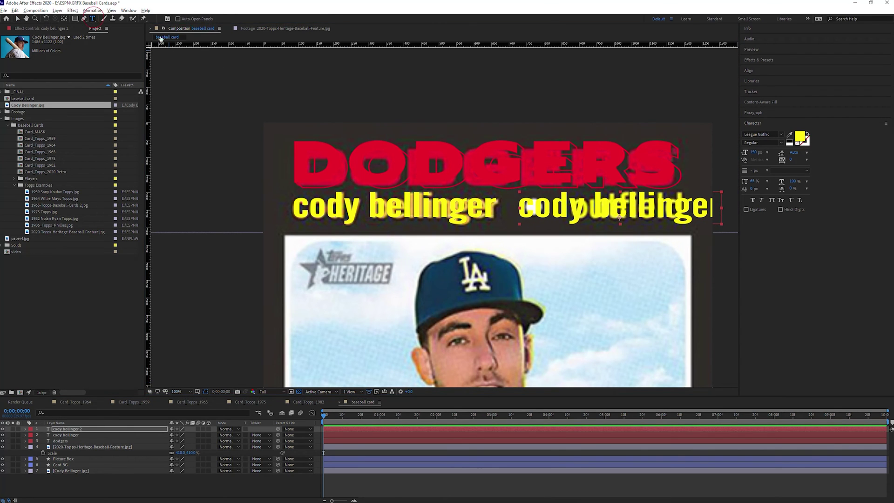
pyautogui.click(602, 216)
pyautogui.hotkey('ctrl', 'a')
pyautogui.write('outfi')
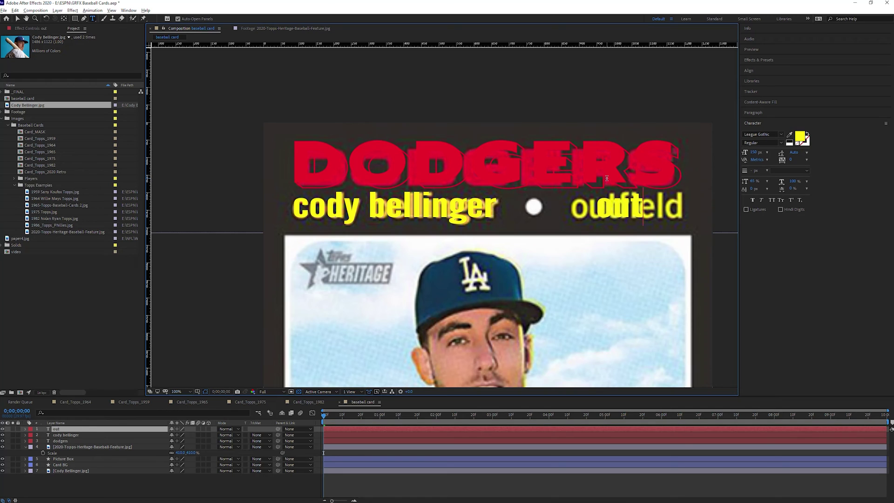
pyautogui.write('eld')
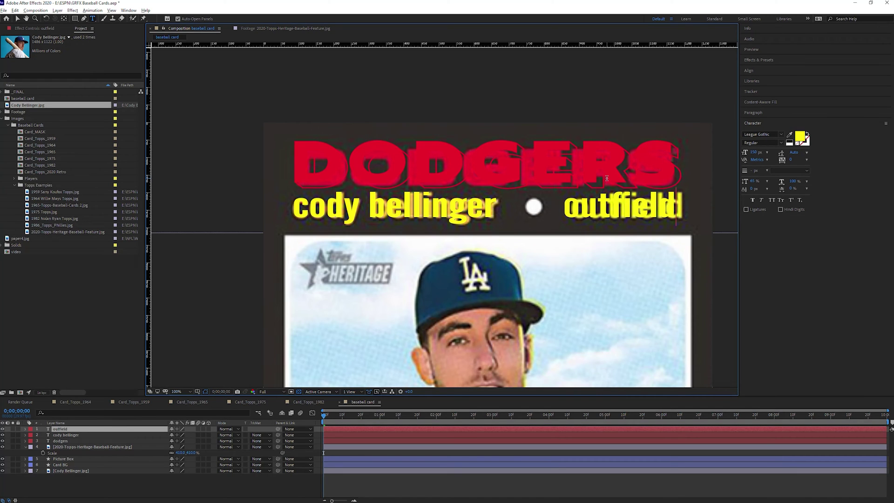
pyautogui.click(17, 18)
pyautogui.moveTo(653, 211); pyautogui.dragTo(654, 213)
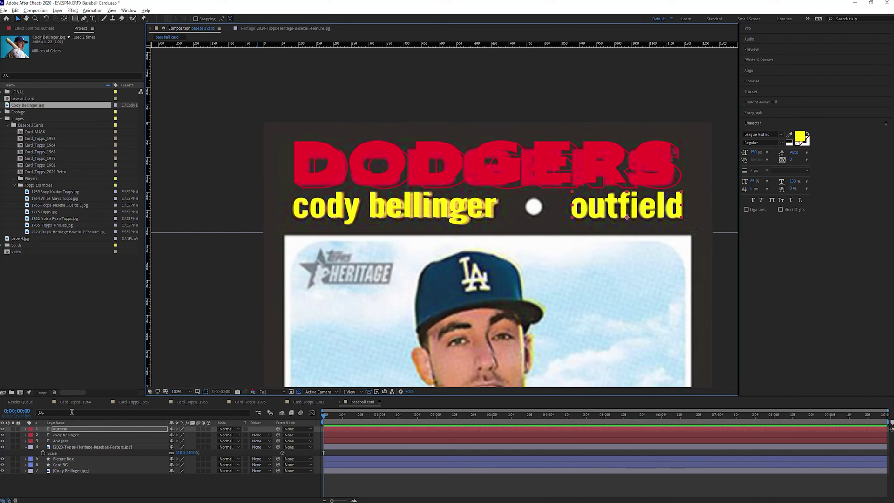
# Draw a small circle as a new shape layer over the reference's dot between the player name and position
pyautogui.click(93, 486)
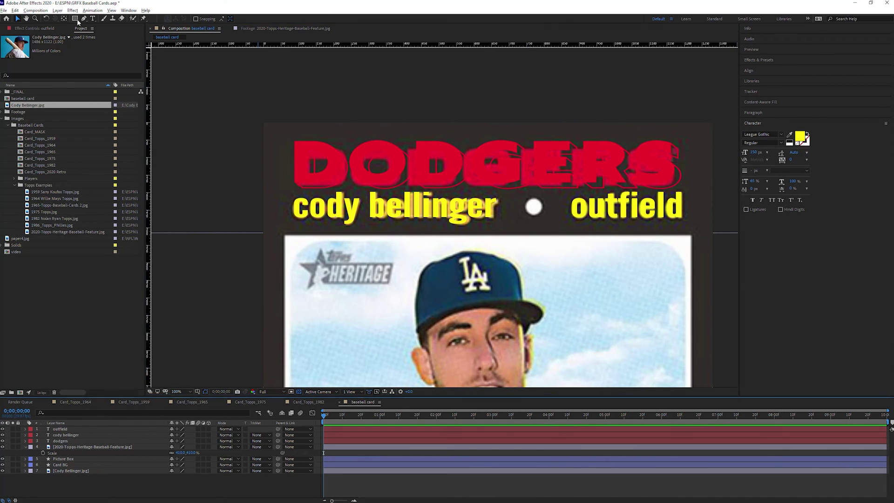
pyautogui.moveTo(78, 22); pyautogui.dragTo(97, 34)
pyautogui.moveTo(526, 198); pyautogui.dragTo(543, 217)
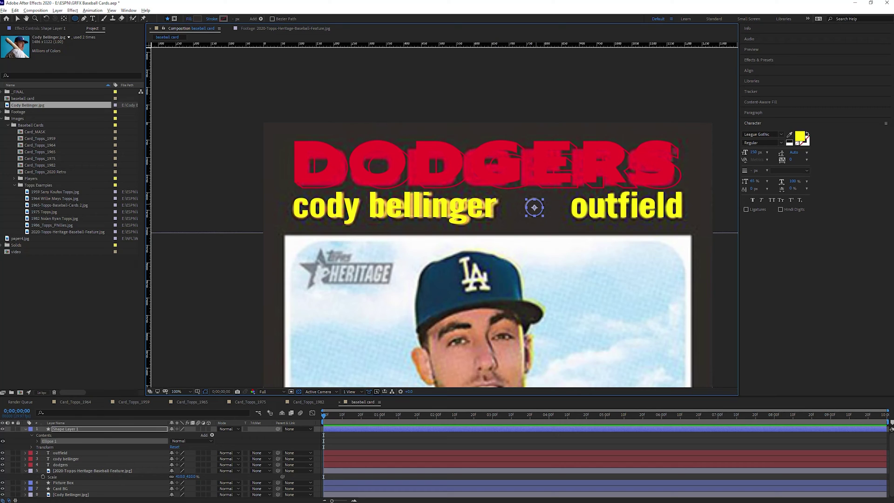
# Set the circle's fill to white and its stroke to None
pyautogui.click(197, 20)
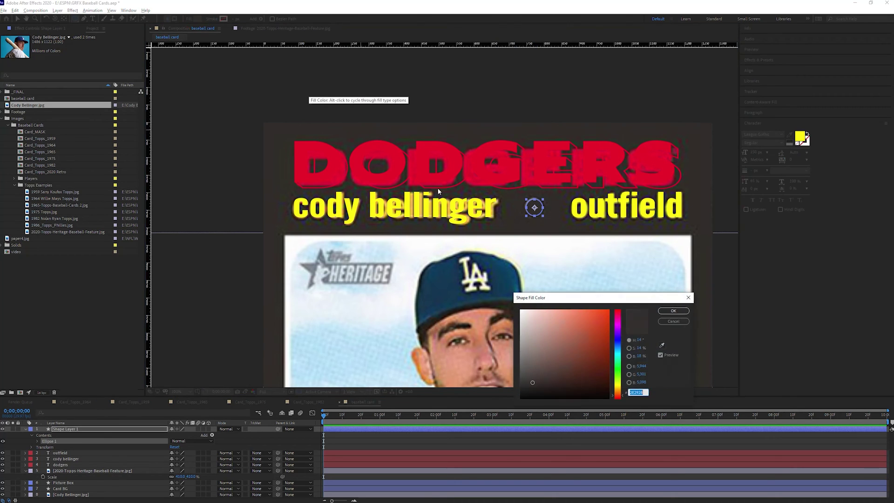
pyautogui.click(673, 311)
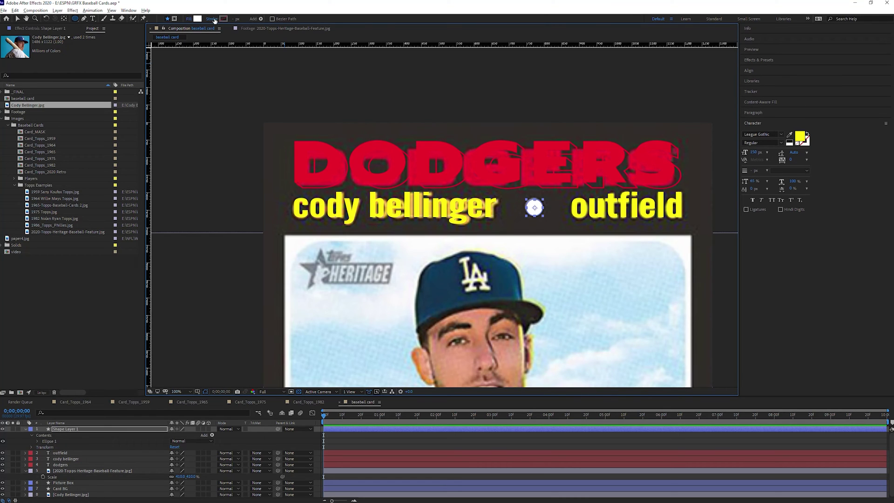
pyautogui.click(214, 19)
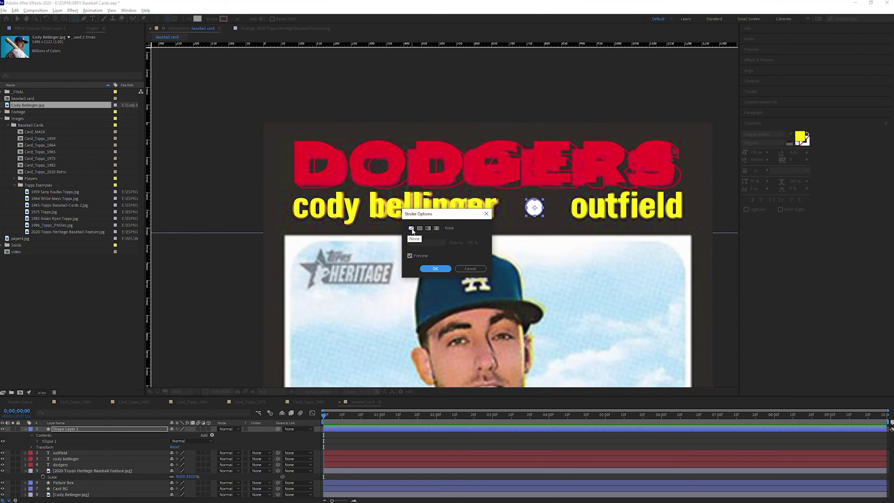
pyautogui.click(436, 269)
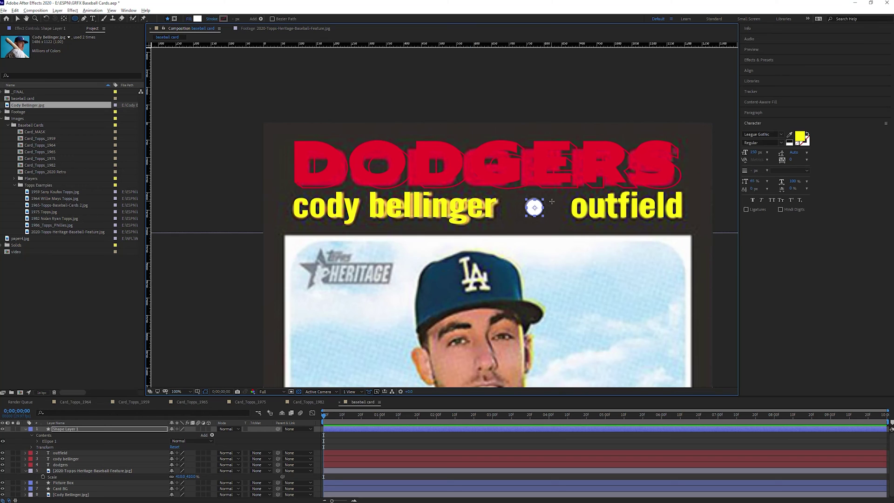
# Nudge the circle onto the reference's dot and rename its layer as Circle
pyautogui.press('v')
pyautogui.click(534, 207)
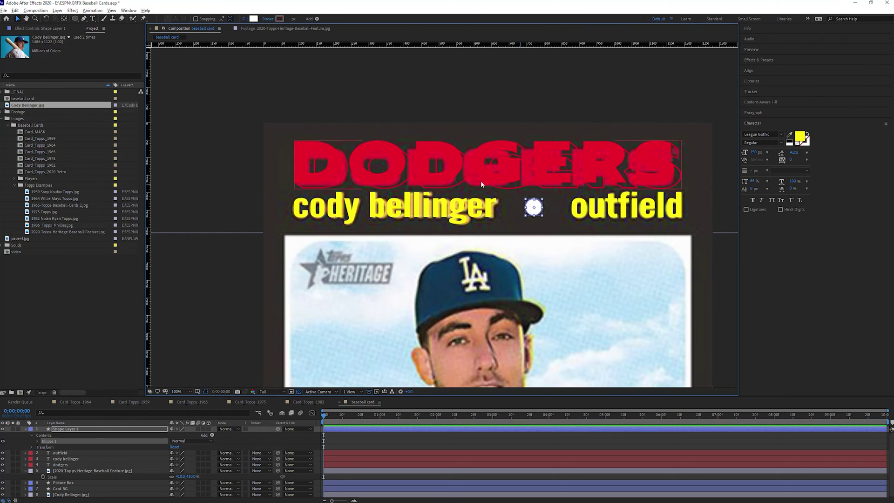
pyautogui.click(25, 429)
pyautogui.click(55, 429)
pyautogui.press('Return')
pyautogui.write('Circle')
pyautogui.press('Return')
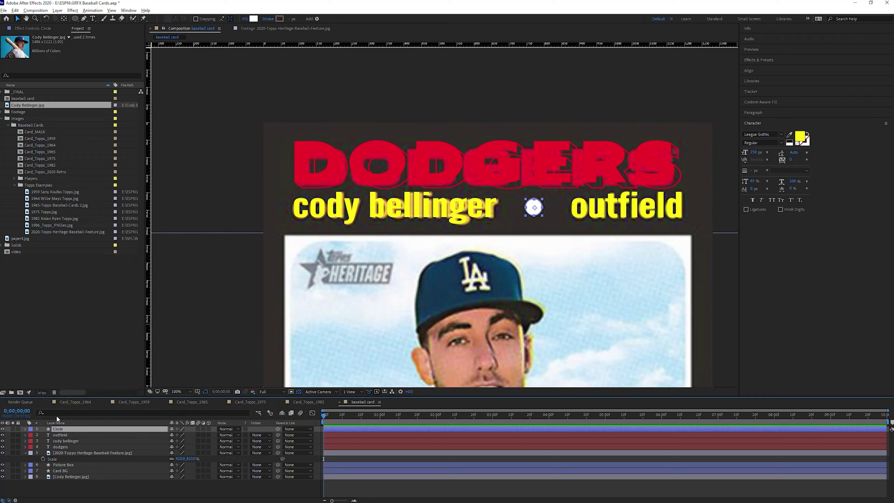
# Reorder the layers so Circle sits below the dodgers text and the hidden reference image is at the bottom of the stack
pyautogui.moveTo(58, 429); pyautogui.dragTo(83, 478)
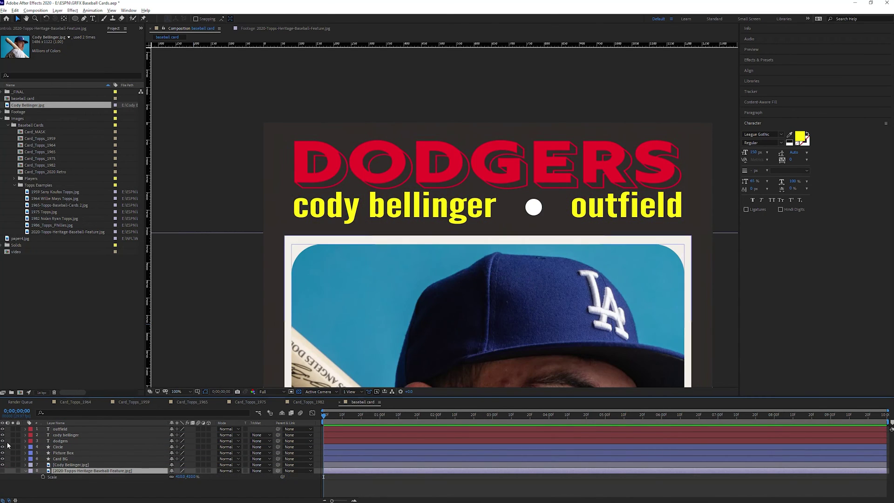
pyautogui.press(',')
pyautogui.moveTo(498, 249); pyautogui.dragTo(488, 158)
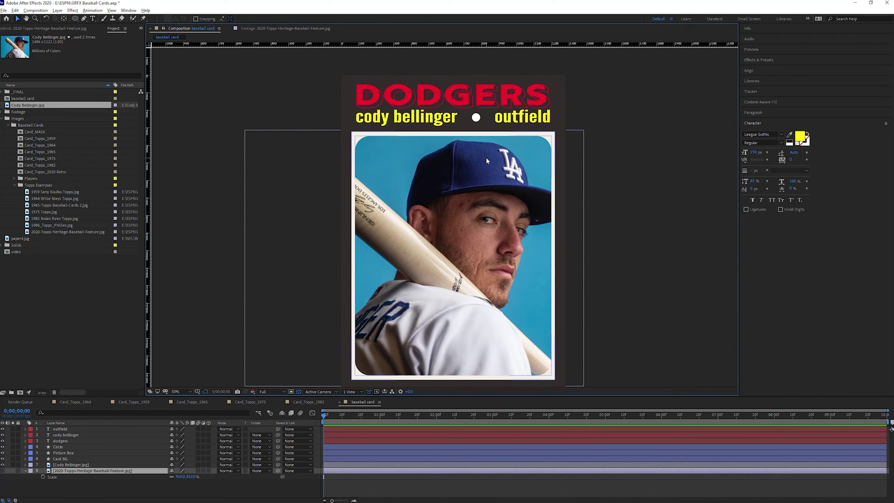
# Examine the dodgers, player name and position text close up, then as part of the full card
pyautogui.click(67, 439)
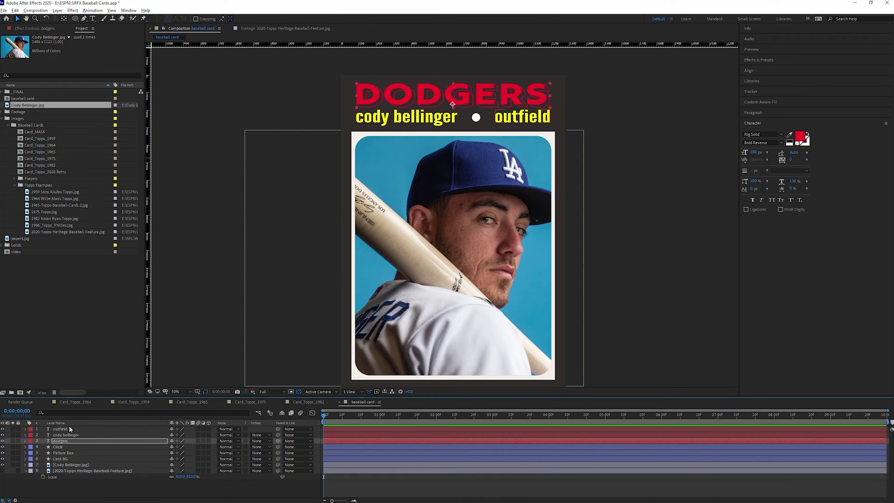
pyautogui.press('.')
pyautogui.moveTo(463, 89)
pyautogui.mouseDown()
pyautogui.moveTo(477, 222)
pyautogui.moveTo(468, 230)
pyautogui.mouseUp()
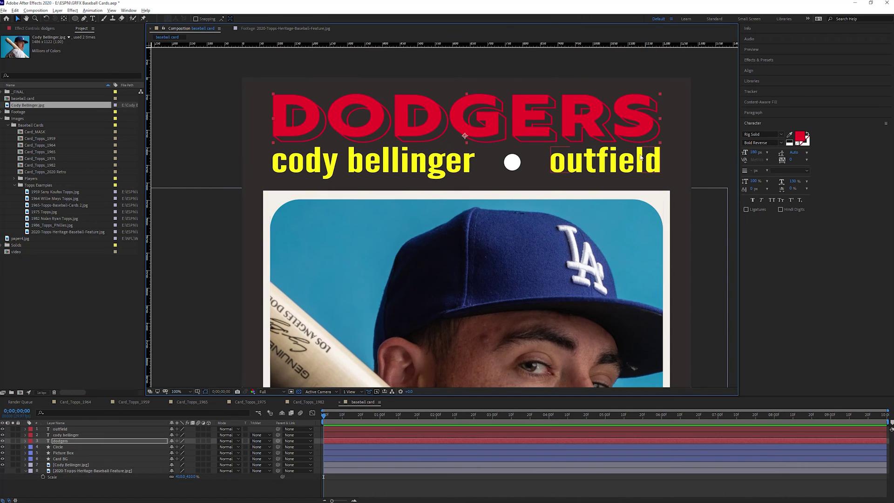
pyautogui.press(',')
pyautogui.moveTo(503, 235); pyautogui.dragTo(498, 160)
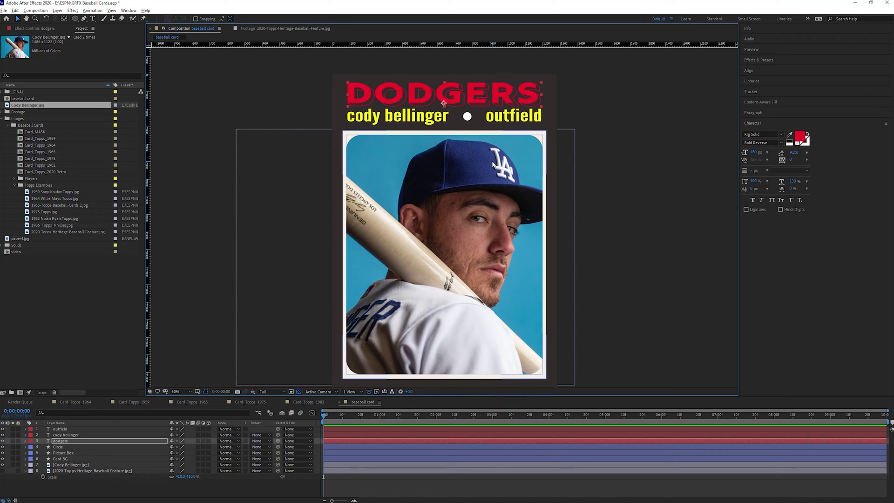
# Add a new adjustment layer above all layers in the baseball card composition
pyautogui.click(119, 484)
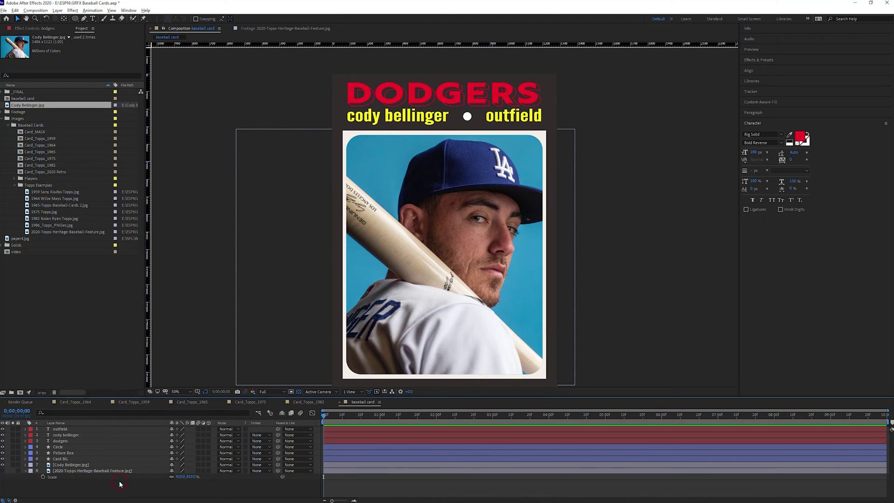
pyautogui.click(57, 10)
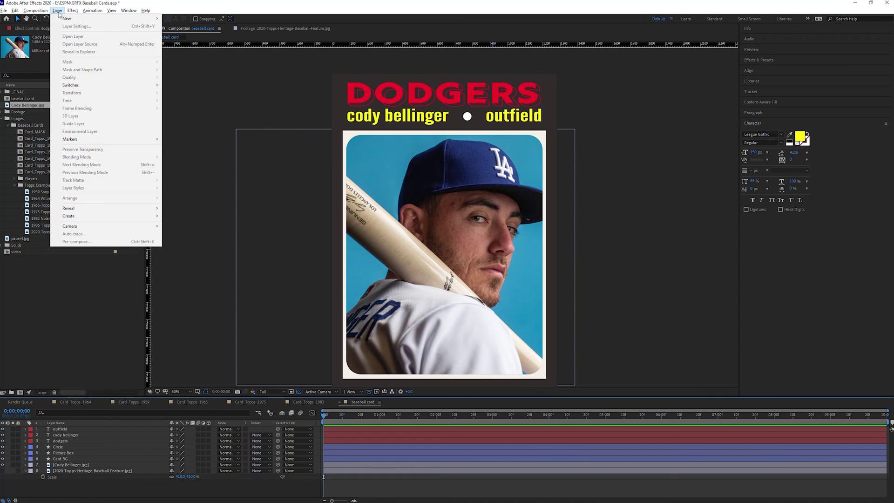
pyautogui.moveTo(102, 19)
pyautogui.click(210, 67)
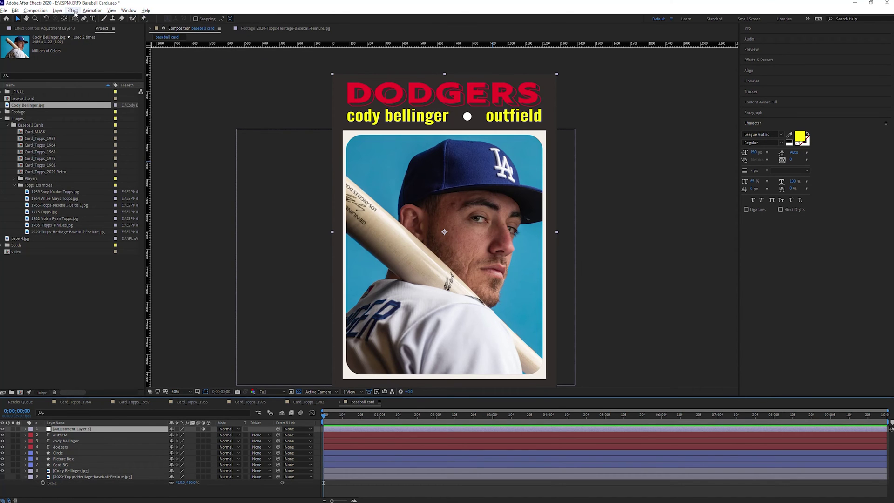
# Apply Gaussian Blur to the adjustment layer with Blurriness 3 and Repeat Edge Pixels enabled
pyautogui.click(72, 10)
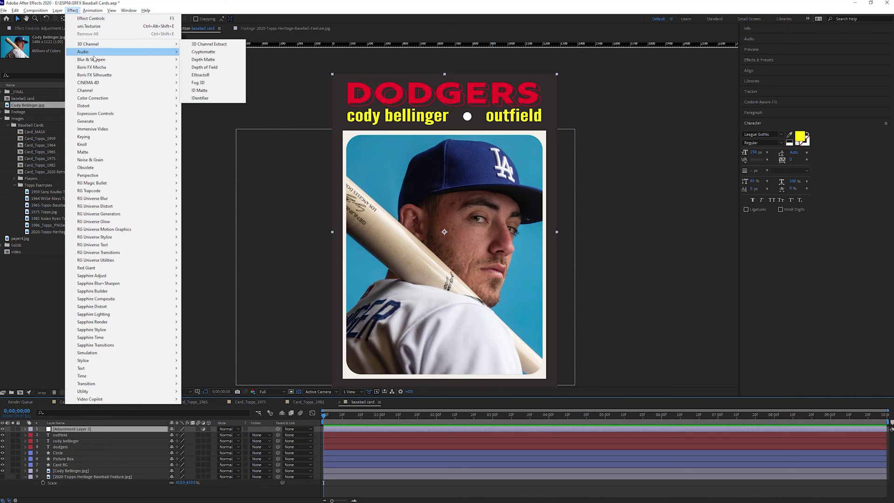
pyautogui.moveTo(98, 60)
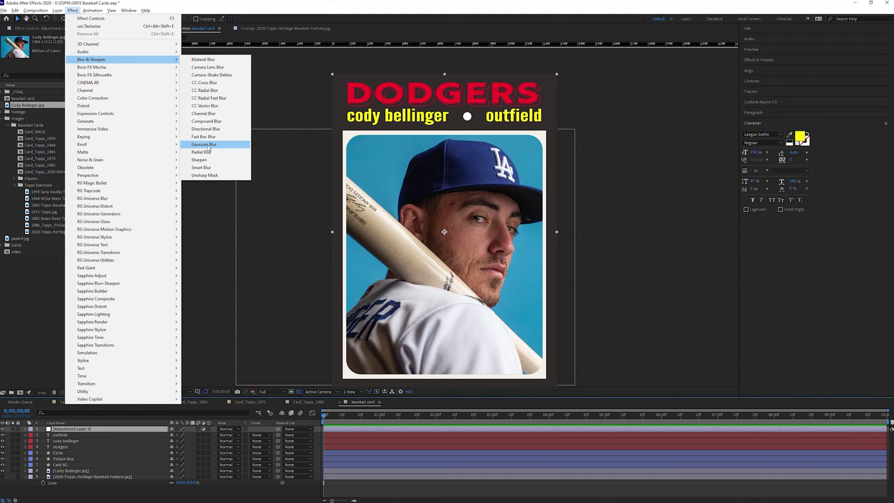
pyautogui.click(210, 145)
pyautogui.click(81, 49)
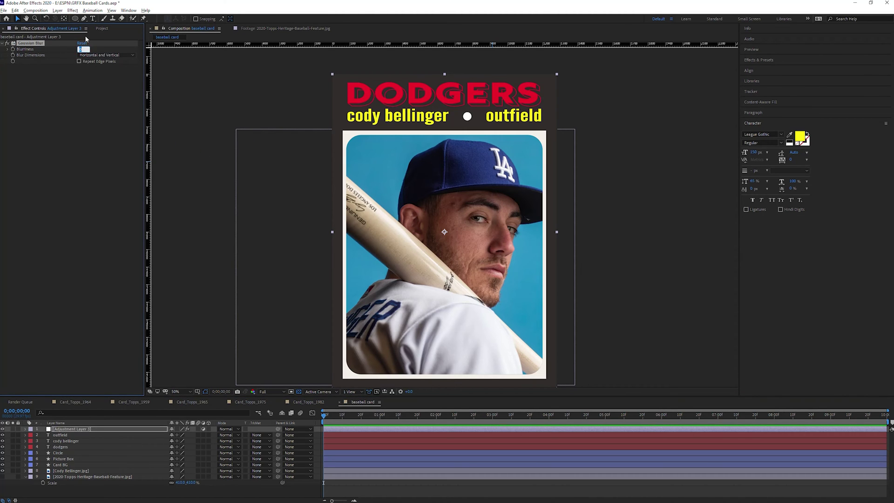
pyautogui.write('3.')
pyautogui.press('Return')
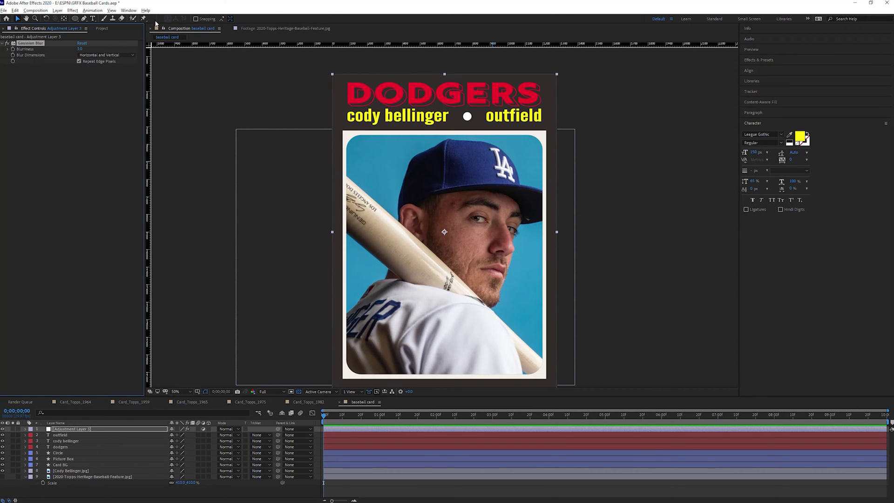
# Compare the card's text and photo close up with the Gaussian Blur switched off and on
pyautogui.scroll(1, 427, 124)
pyautogui.moveTo(428, 125); pyautogui.dragTo(427, 286)
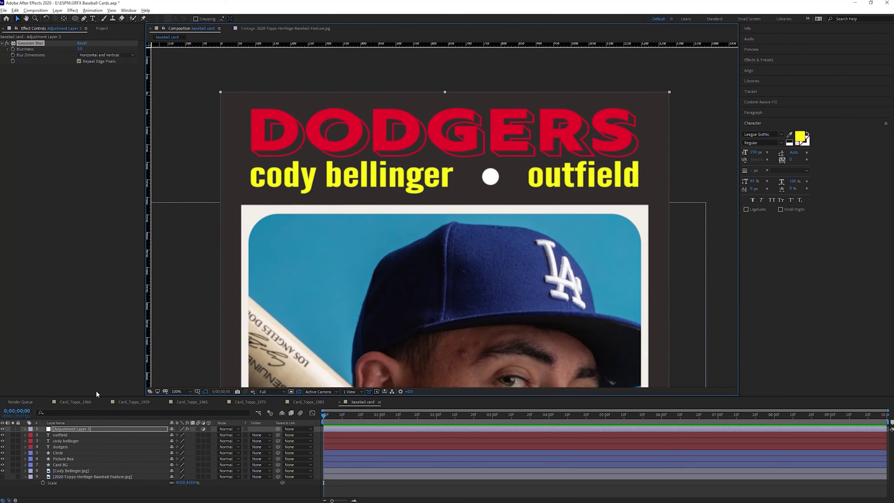
pyautogui.click(7, 43)
pyautogui.click(6, 43)
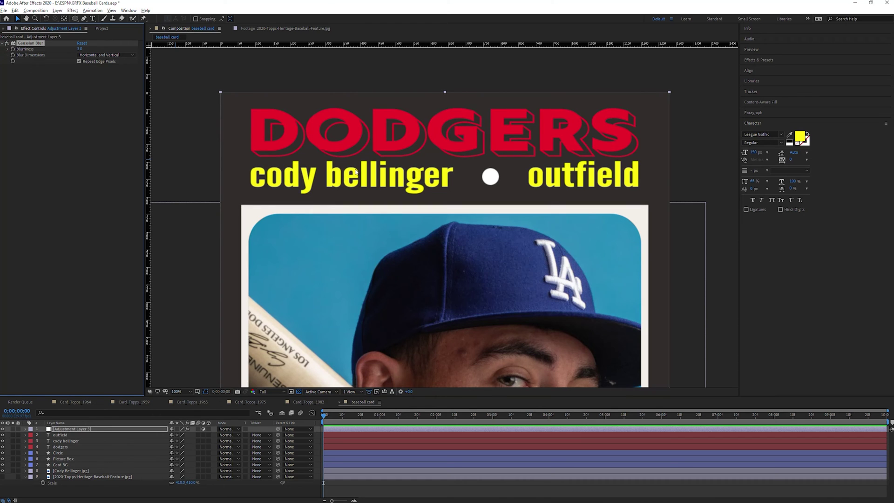
pyautogui.press('s')
pyautogui.press(',')
pyautogui.moveTo(469, 233); pyautogui.dragTo(469, 160)
# Preview the paper4.jpg footage and inspect its texture close up, then return to the baseball card composition
pyautogui.click(102, 29)
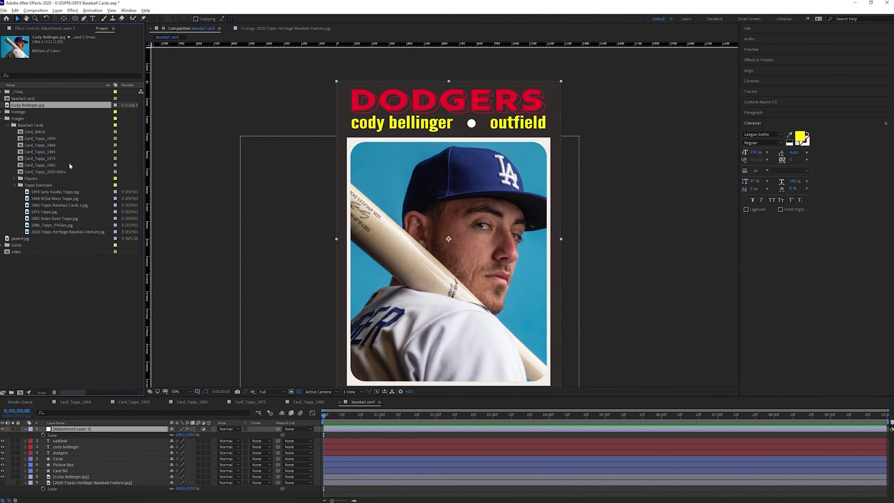
pyautogui.click(20, 239)
pyautogui.doubleClick(27, 240)
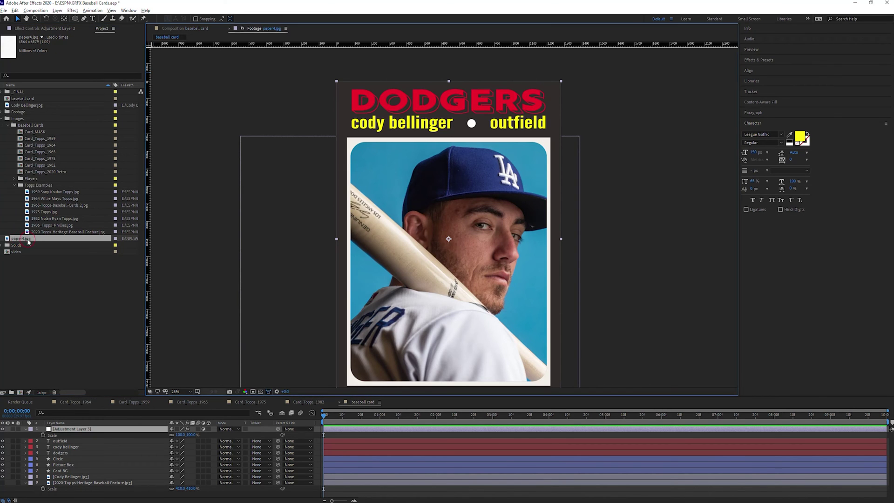
pyautogui.moveTo(485, 213); pyautogui.dragTo(516, 273)
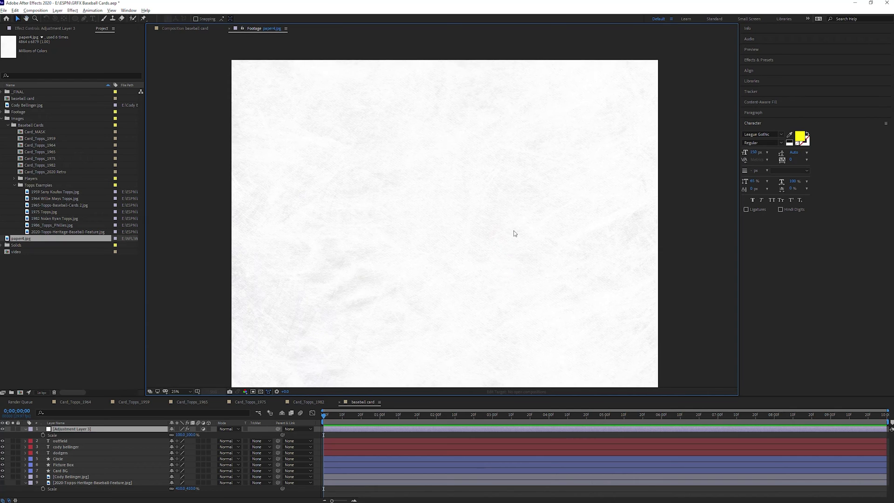
pyautogui.scroll(2, 514, 234)
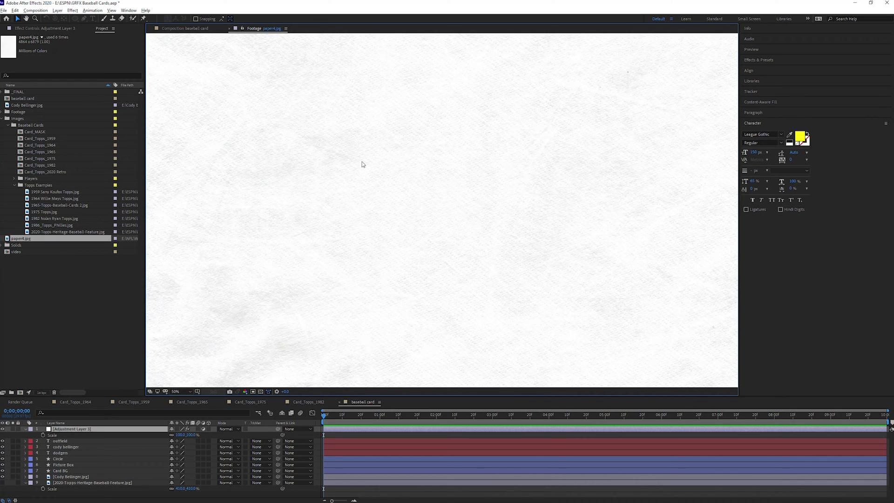
pyautogui.scroll(-2, 487, 196)
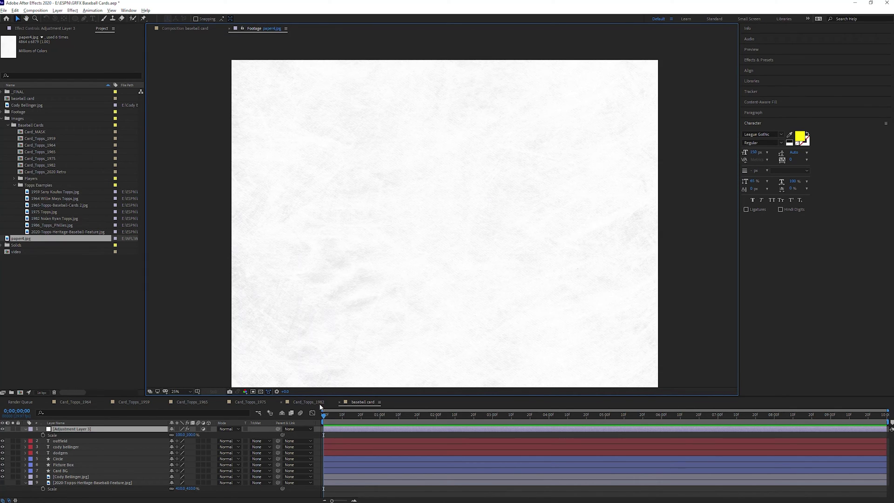
pyautogui.click(193, 29)
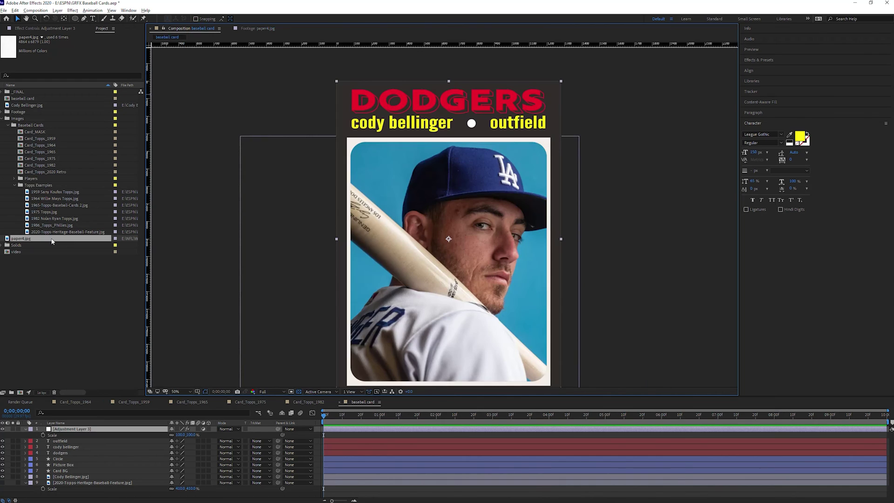
# Place paper4.jpg directly below the adjustment layer and scale it to 29%
pyautogui.moveTo(125, 422); pyautogui.dragTo(122, 441)
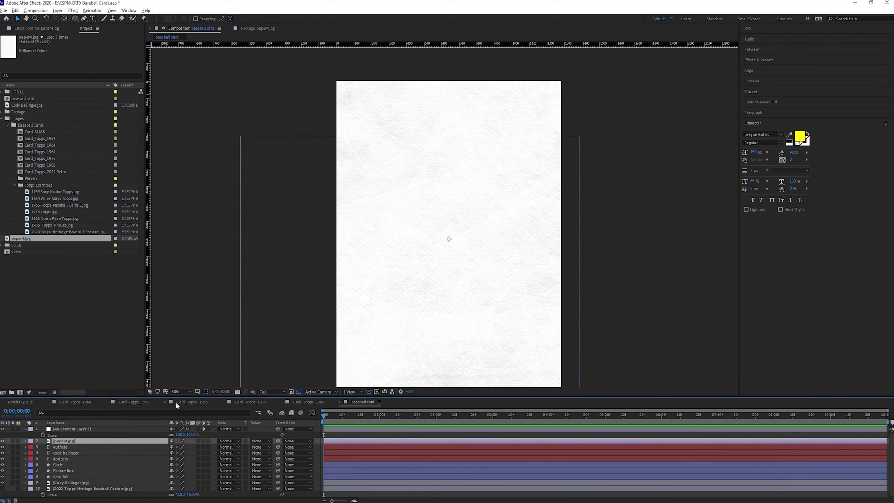
pyautogui.press('s')
pyautogui.moveTo(181, 447); pyautogui.dragTo(157, 442)
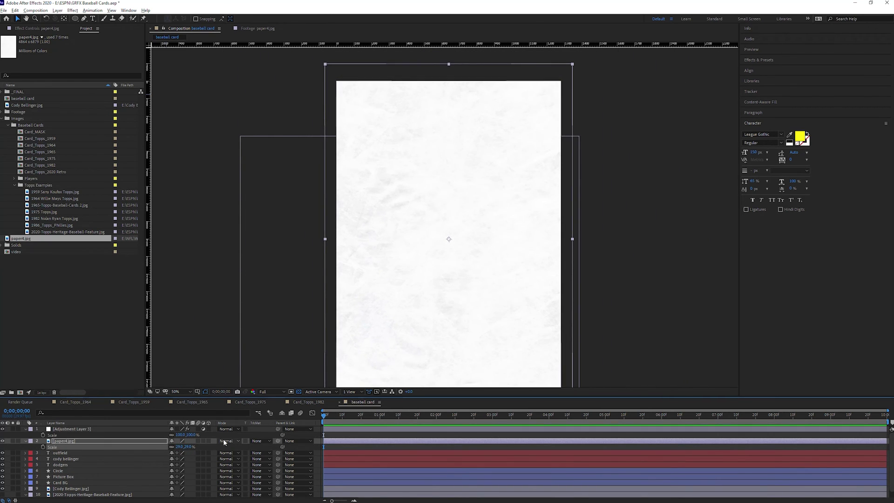
# Set the paper4.jpg layer's blending mode to Multiply and check the texture on the card close up
pyautogui.click(228, 441)
pyautogui.click(224, 164)
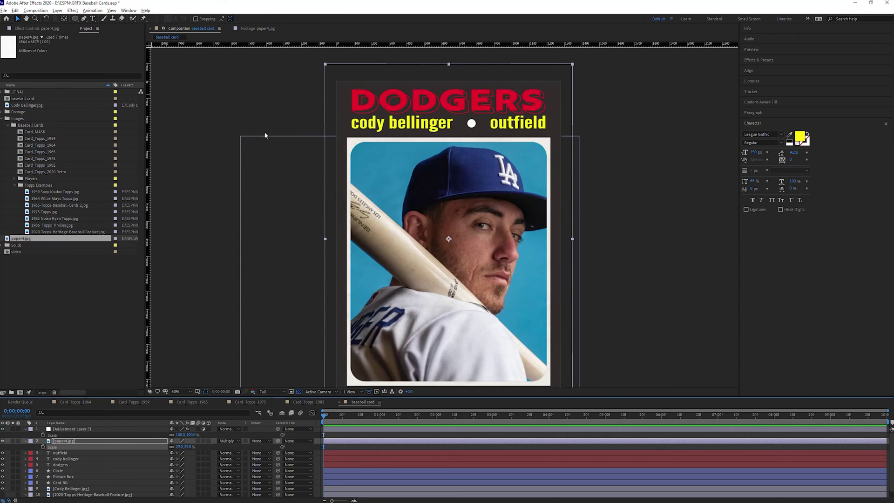
pyautogui.press('/')
pyautogui.press('space')
pyautogui.moveTo(423, 175)
pyautogui.mouseDown()
pyautogui.moveTo(429, 233)
pyautogui.moveTo(409, 199)
pyautogui.mouseUp()
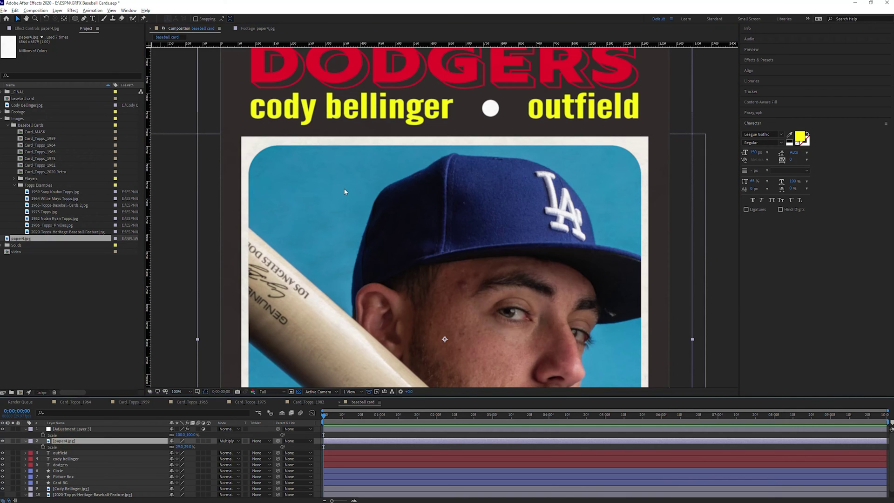
# Apply Levels to the paper4.jpg layer, raise Input Black to about 13,500, and review the full card enlarged
pyautogui.click(72, 10)
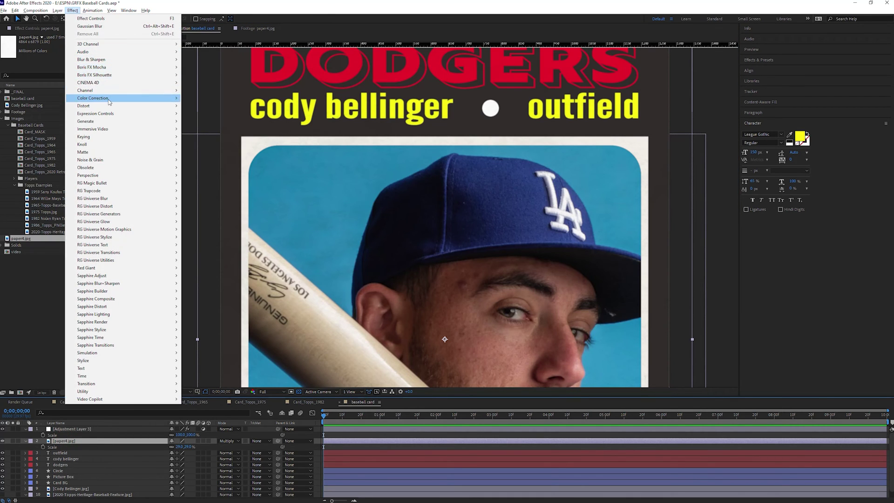
pyautogui.moveTo(104, 98)
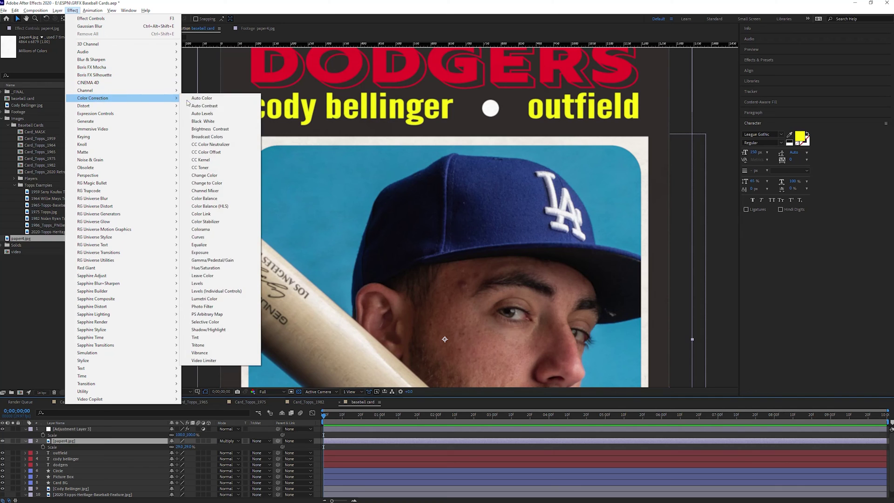
pyautogui.click(210, 283)
pyautogui.moveTo(19, 86); pyautogui.dragTo(55, 84)
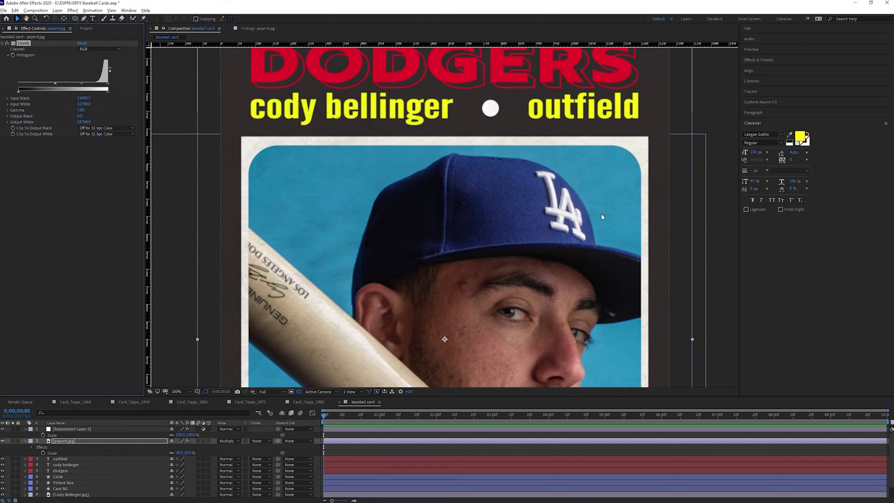
pyautogui.press('`')
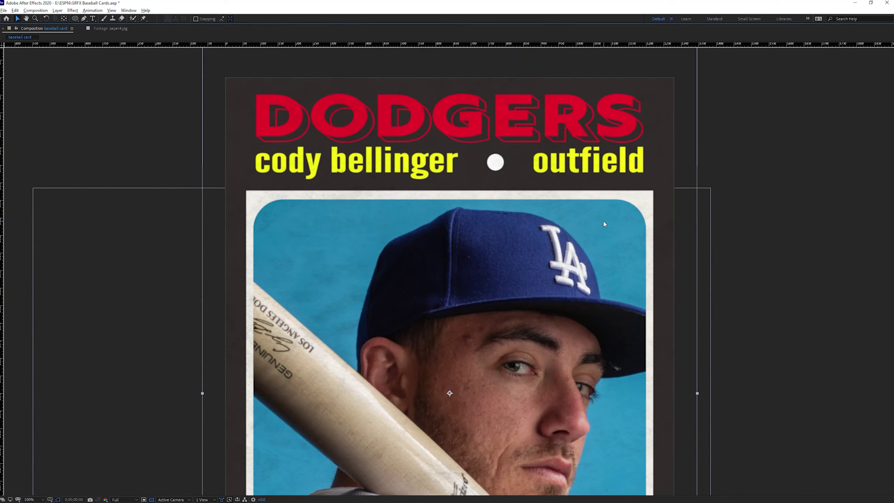
pyautogui.press(',')
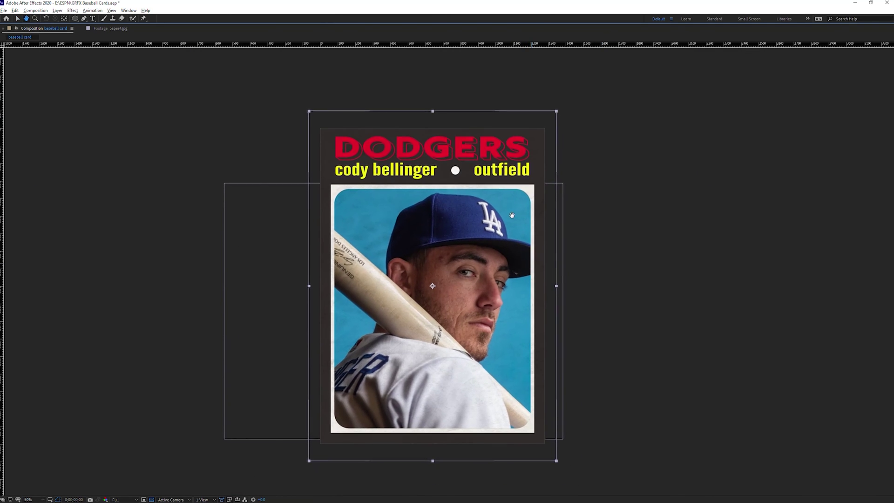
pyautogui.press('`')
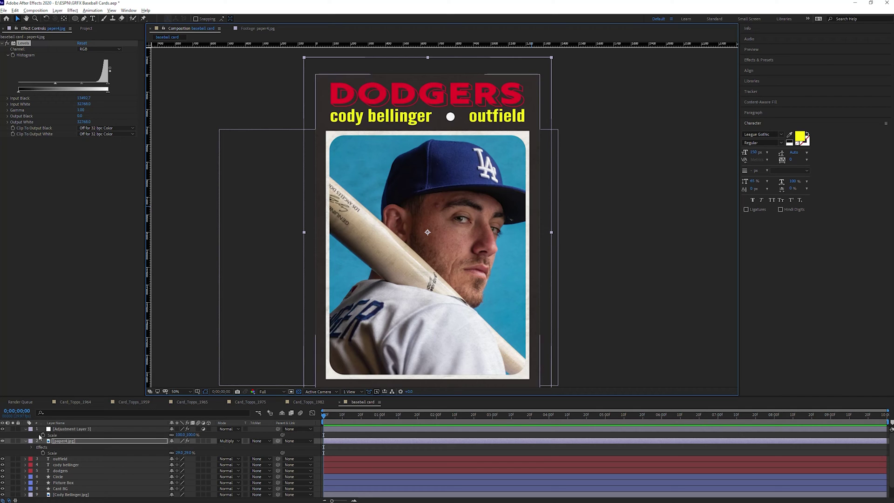
# Collapse the properties of the top two layers and apply the uni.Texturize effect to the adjustment layer
pyautogui.click(25, 441)
pyautogui.click(25, 429)
pyautogui.click(62, 429)
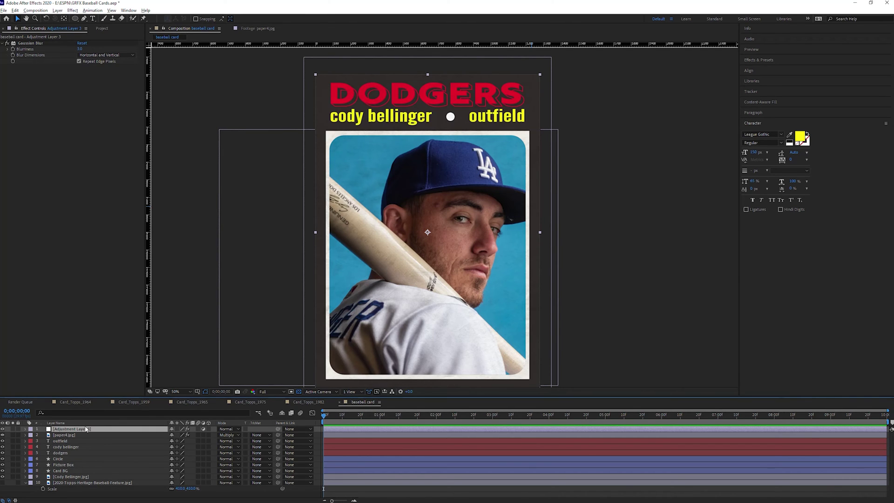
pyautogui.click(73, 10)
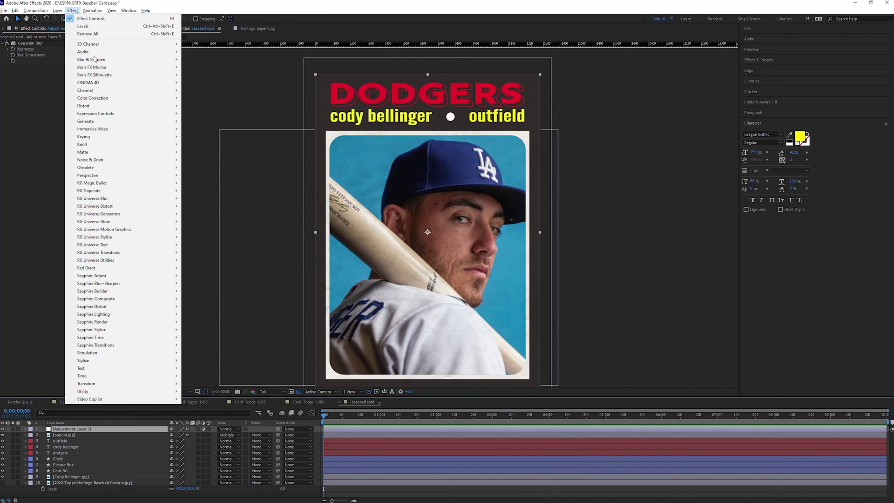
pyautogui.moveTo(132, 216)
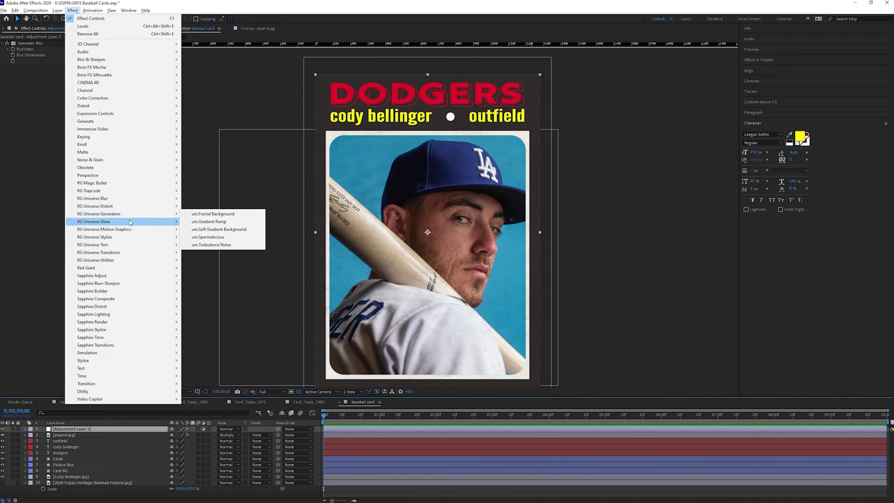
pyautogui.moveTo(105, 239)
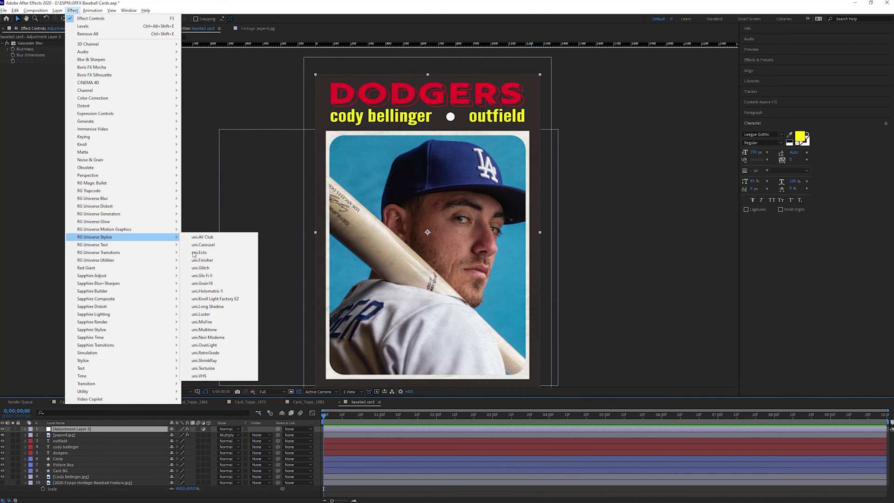
pyautogui.click(215, 369)
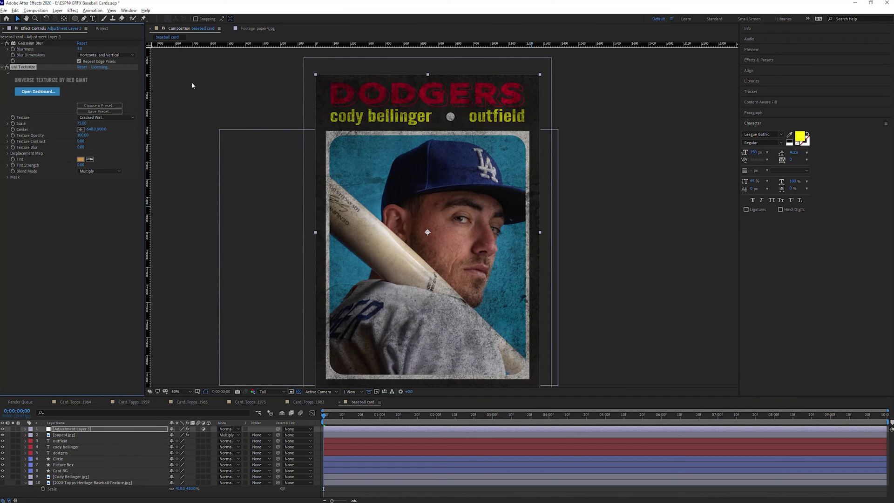
# Set the Texturize effect's texture to Ground and its blend mode to Color Dodge
pyautogui.click(94, 118)
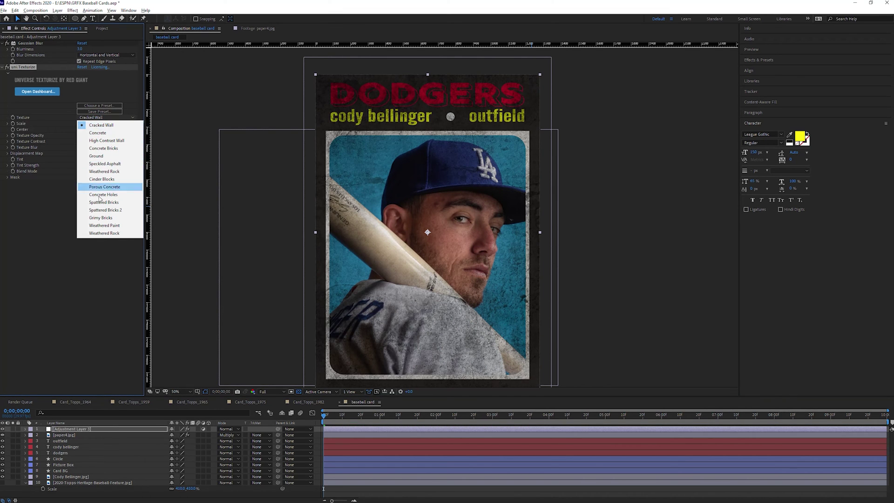
pyautogui.click(97, 156)
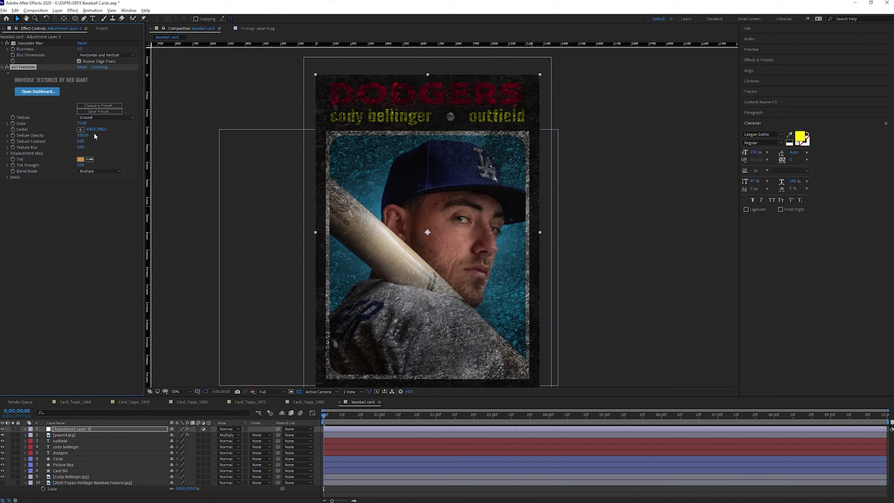
pyautogui.click(99, 171)
pyautogui.click(107, 244)
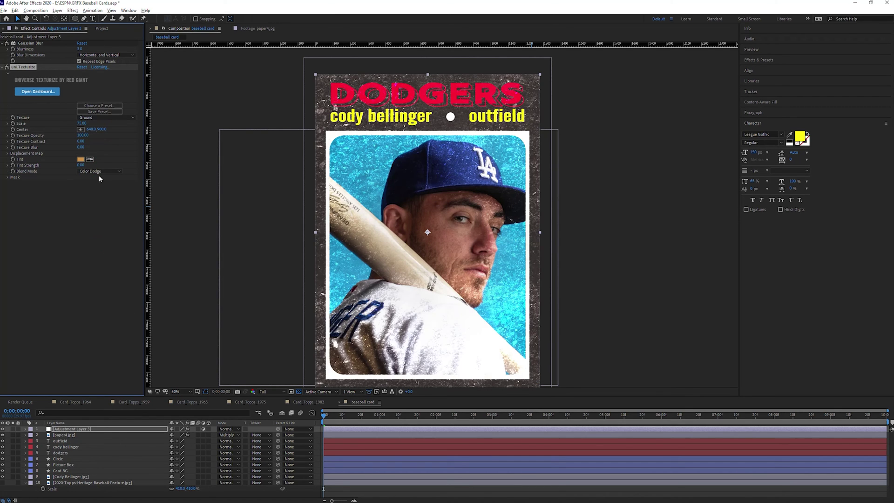
# Change the Texturize texture to Speckled Asphalt and reduce Texture Opacity to about 60
pyautogui.click(103, 118)
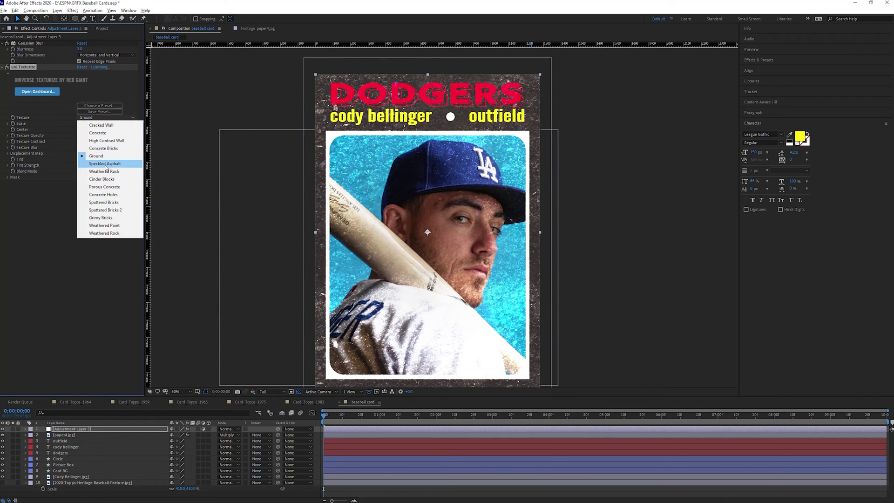
pyautogui.click(106, 164)
pyautogui.moveTo(83, 135); pyautogui.dragTo(71, 135)
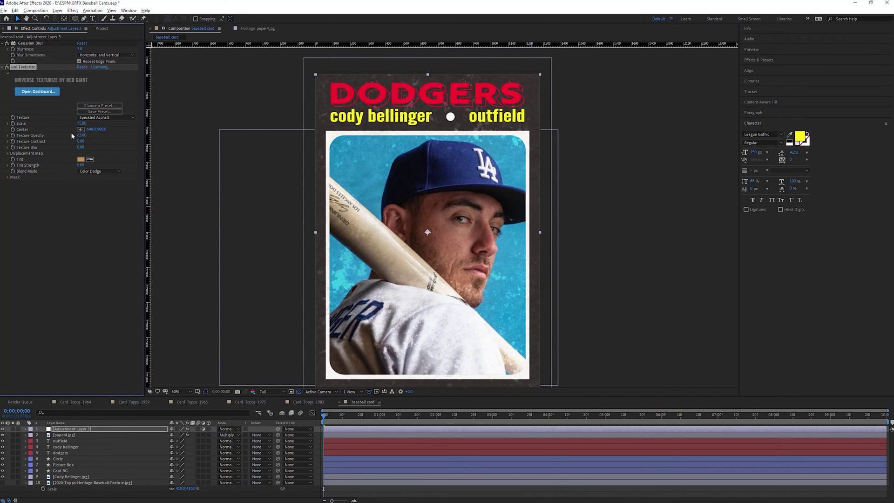
# Change the Texturize texture to Weathered Rock and adjust Texture Opacity to about 47
pyautogui.moveTo(81, 135); pyautogui.dragTo(78, 136)
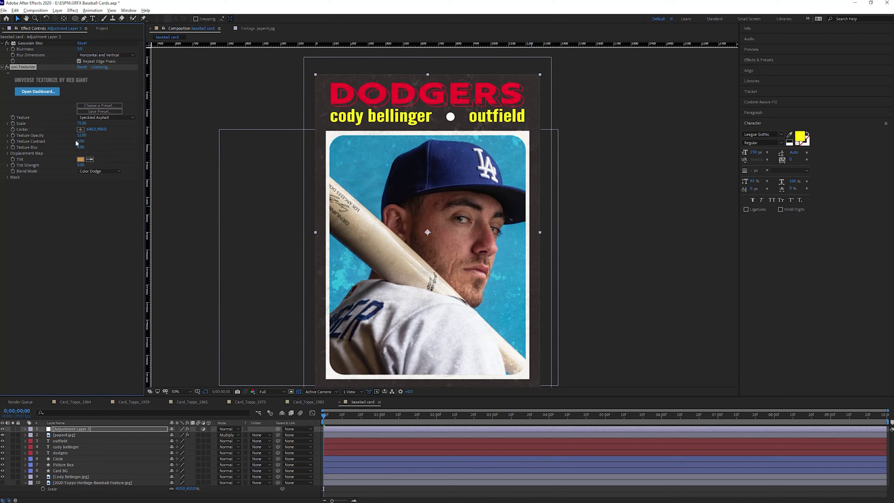
pyautogui.moveTo(80, 141); pyautogui.dragTo(112, 142)
pyautogui.click(107, 117)
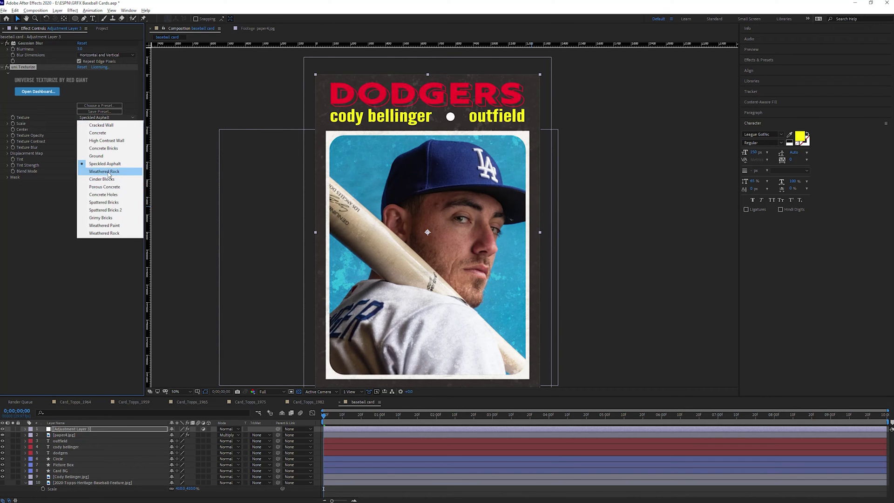
pyautogui.click(108, 171)
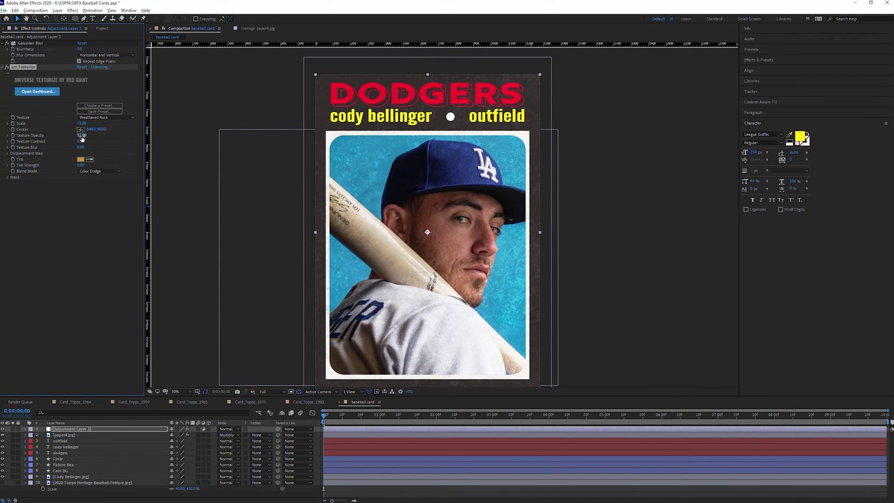
pyautogui.moveTo(80, 135); pyautogui.dragTo(47, 75)
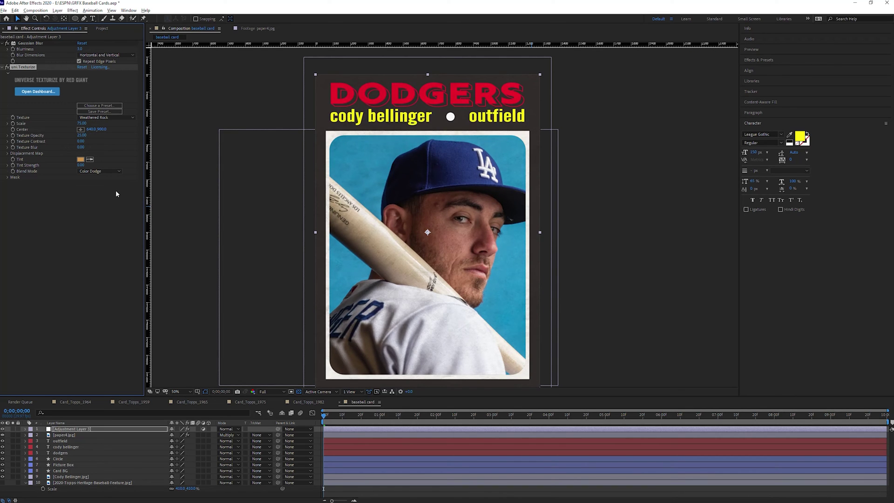
pyautogui.moveTo(81, 136); pyautogui.dragTo(89, 133)
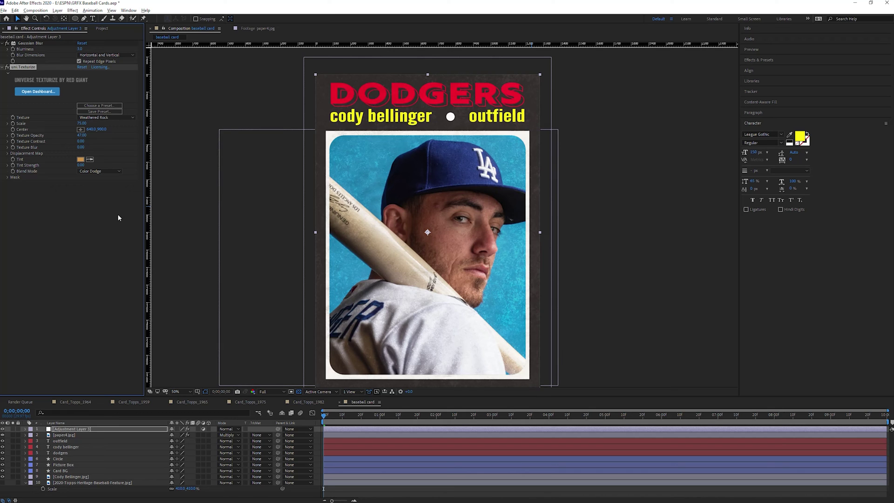
pyautogui.moveTo(535, 265); pyautogui.dragTo(538, 257)
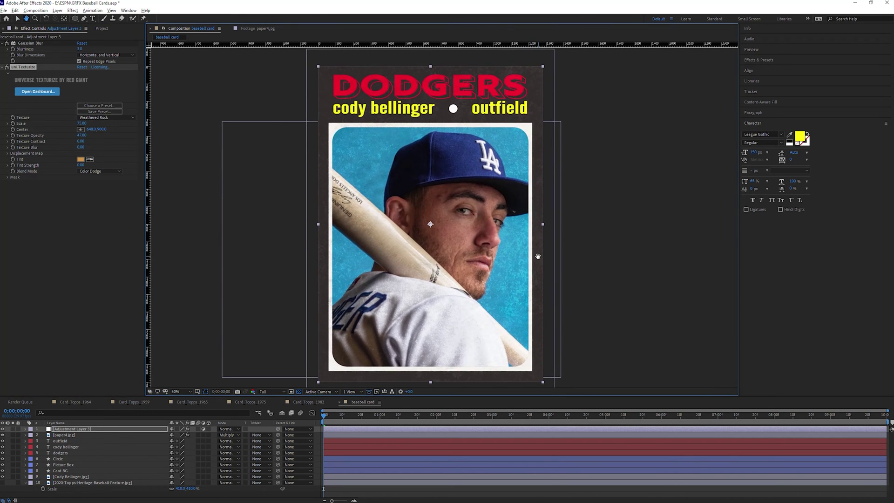
# Review the finished Topps 1982, 1975, 1965, 1959 and 1964 card compositions for comparison
pyautogui.click(307, 402)
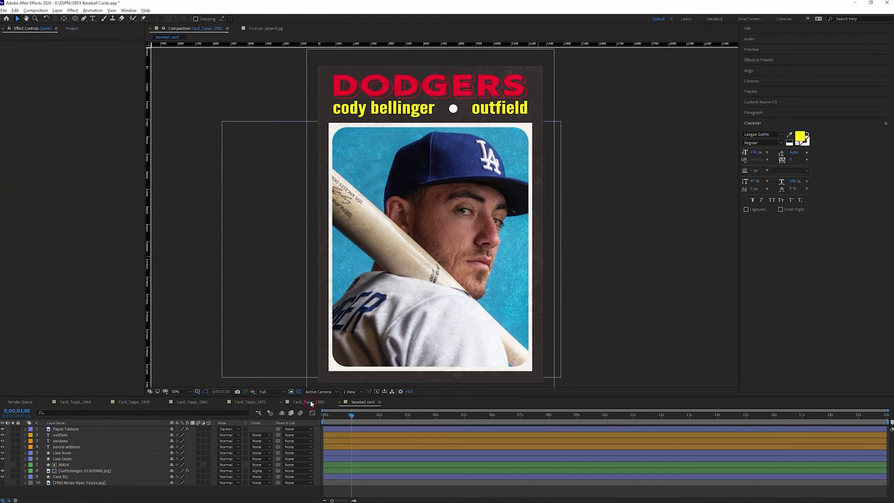
pyautogui.click(257, 402)
pyautogui.click(192, 402)
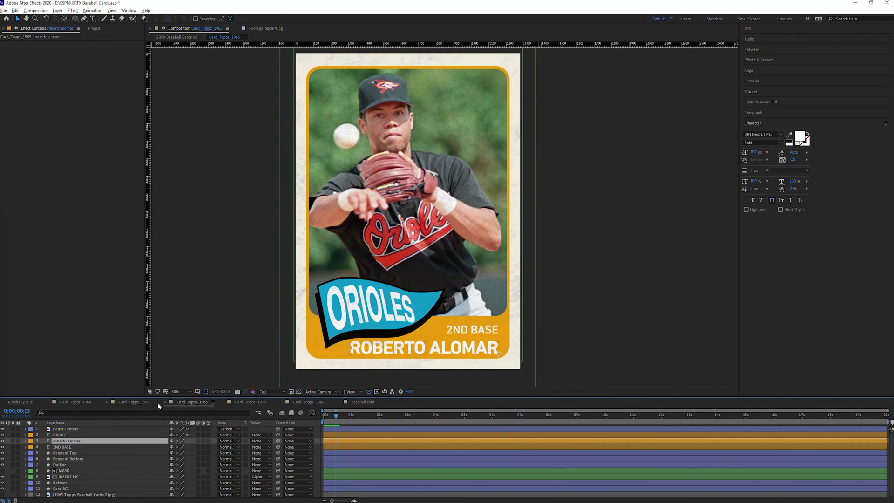
pyautogui.click(134, 401)
pyautogui.click(84, 403)
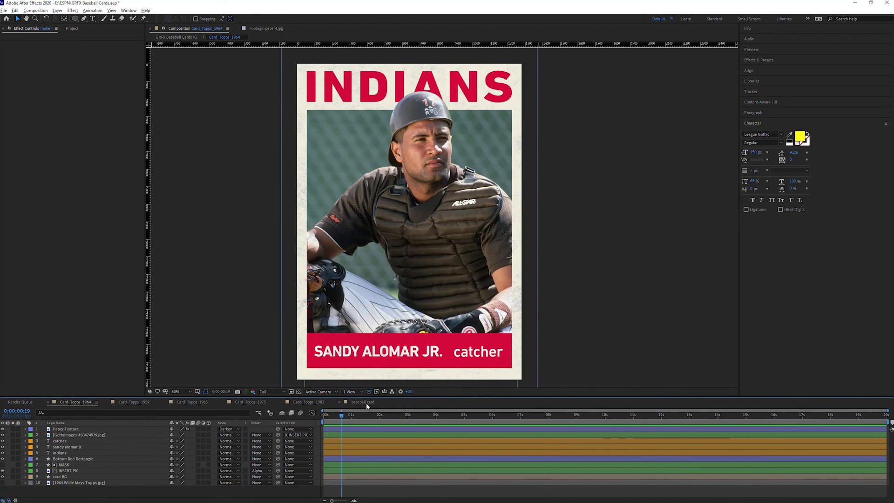
pyautogui.click(371, 403)
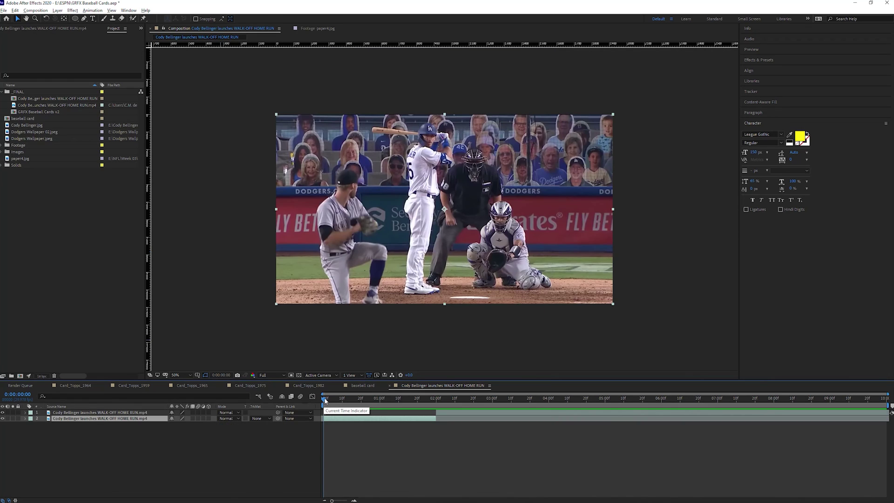
# Scrub through the walk-off home run video composition past the two-second cut, then return to the baseball card composition
pyautogui.moveTo(324, 400); pyautogui.dragTo(437, 404)
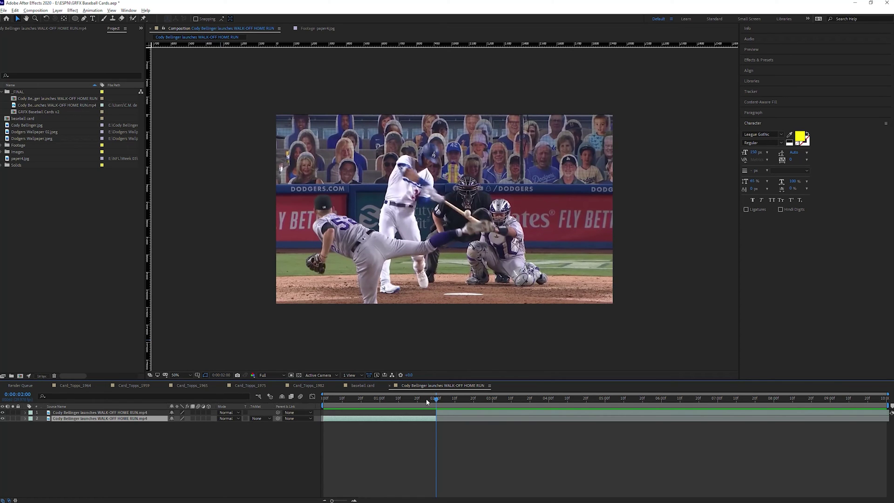
pyautogui.moveTo(436, 405); pyautogui.dragTo(499, 403)
pyautogui.click(362, 386)
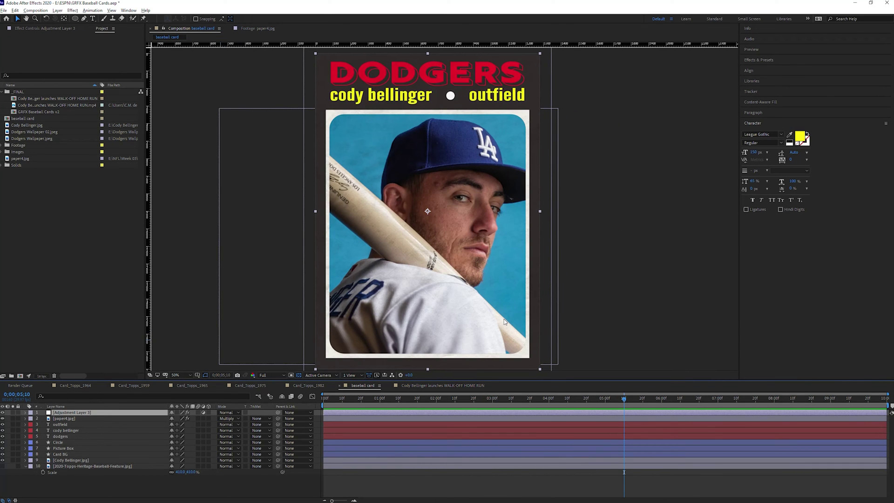
# Delete the 2020 Topps Heritage reference image layer and hide the Cody Bellinger.jpg layer
pyautogui.click(116, 467)
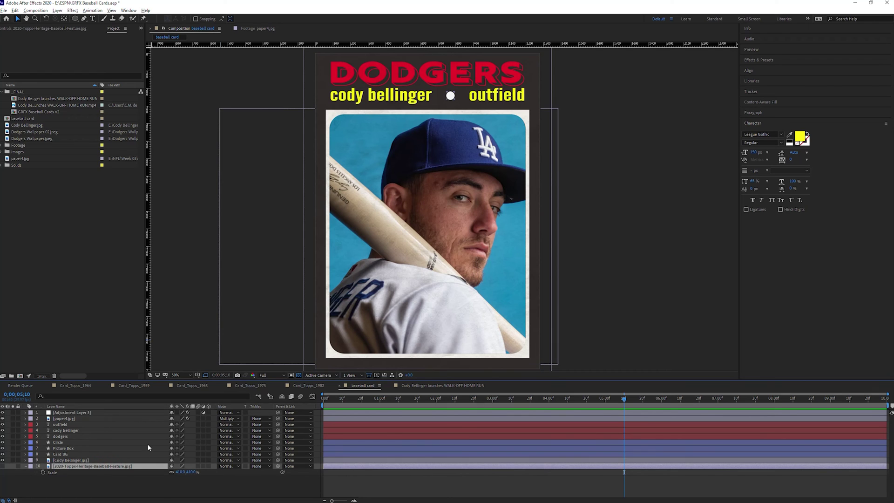
pyautogui.click(13, 466)
pyautogui.click(12, 466)
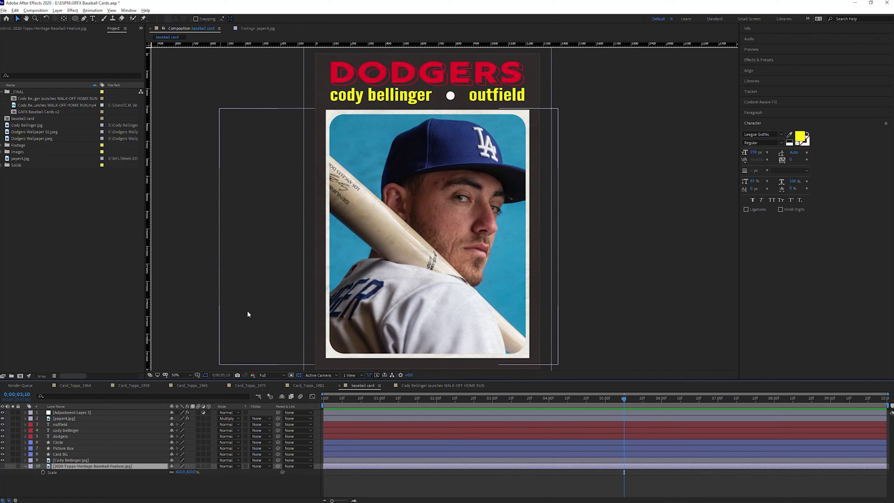
pyautogui.press('Delete')
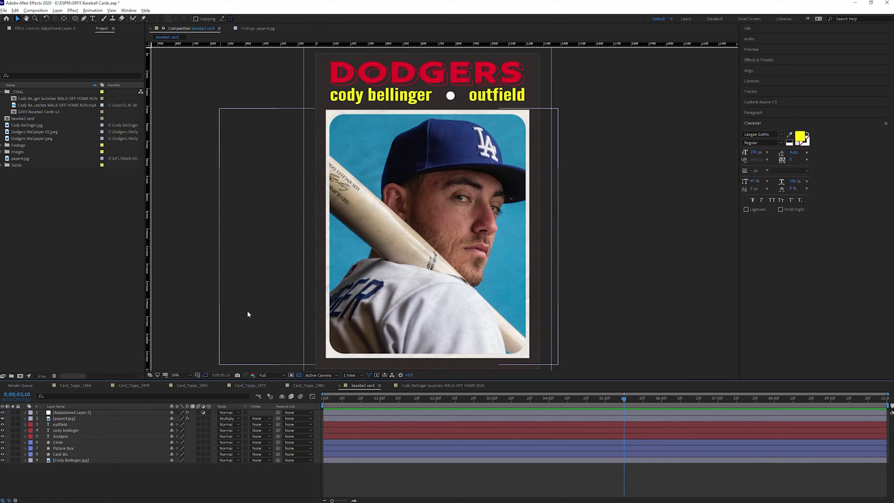
pyautogui.click(77, 461)
pyautogui.click(3, 460)
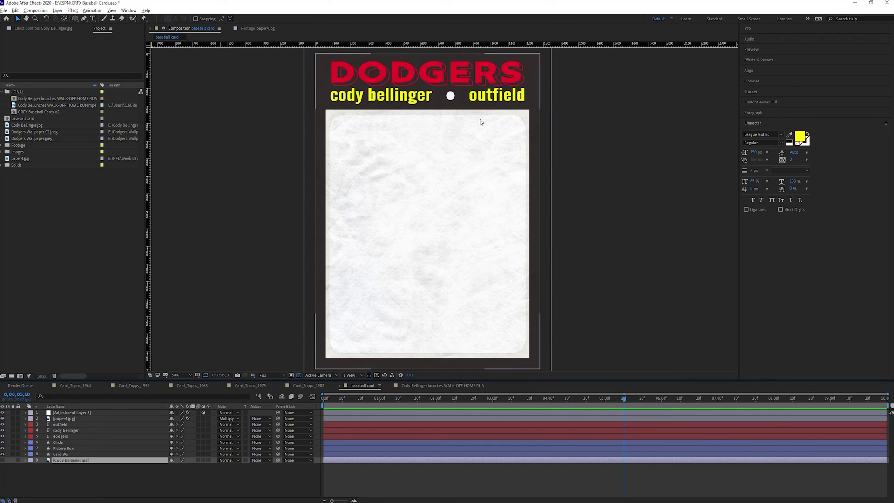
# Duplicate the Picture Box layer and rename the copy MATTE
pyautogui.click(69, 412)
pyautogui.click(61, 419)
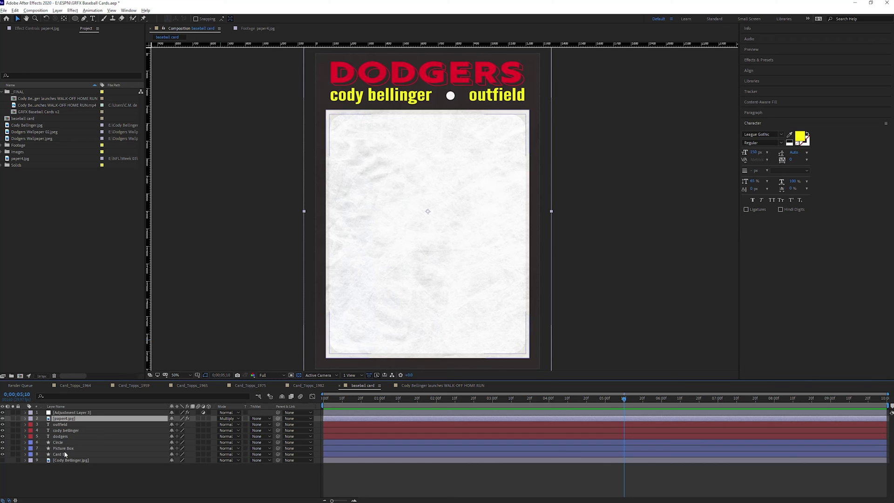
pyautogui.click(90, 448)
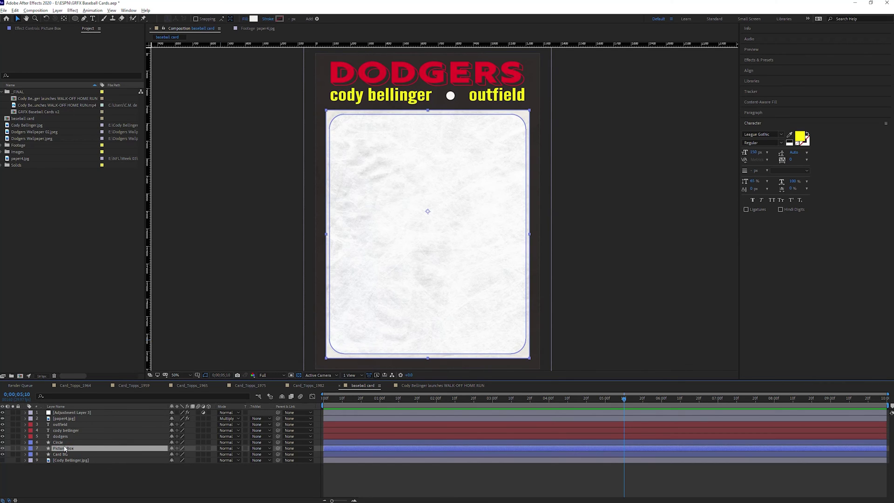
pyautogui.hotkey('ctrl', 'd')
pyautogui.press('Return')
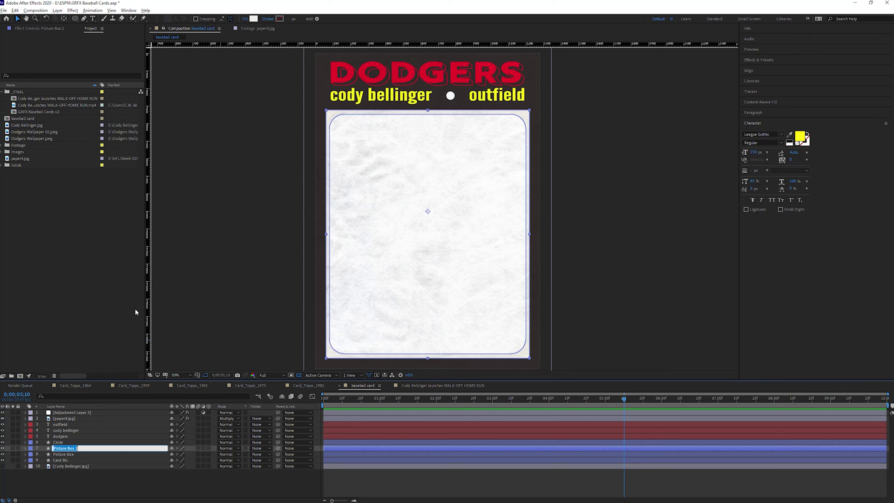
pyautogui.write('MATTE')
pyautogui.press('Return')
# Solo the MATTE layer and delete Outer Rectangle and Merge Paths 1 from its shape contents
pyautogui.click(12, 448)
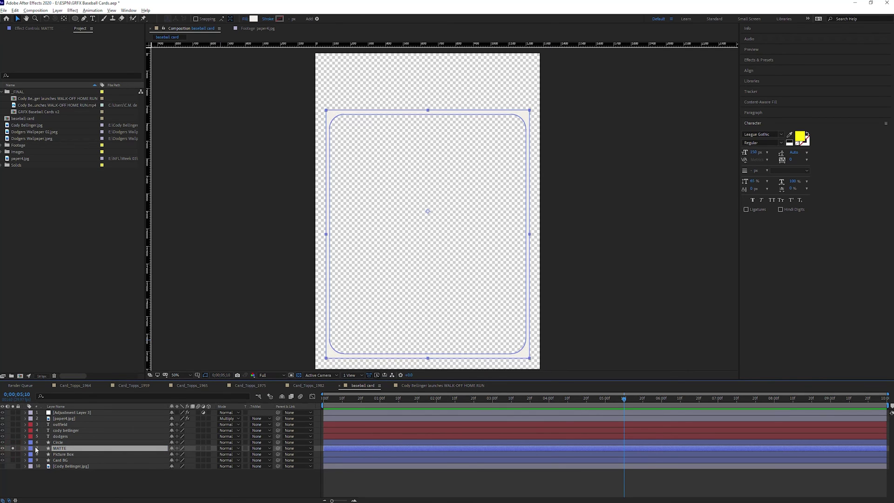
pyautogui.click(25, 448)
pyautogui.click(31, 455)
pyautogui.click(38, 461)
pyautogui.click(62, 465)
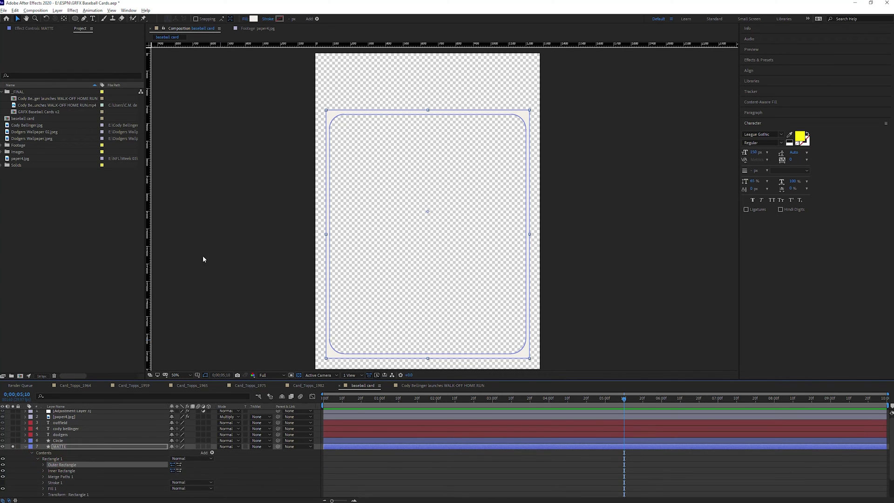
pyautogui.press('Delete')
pyautogui.click(61, 471)
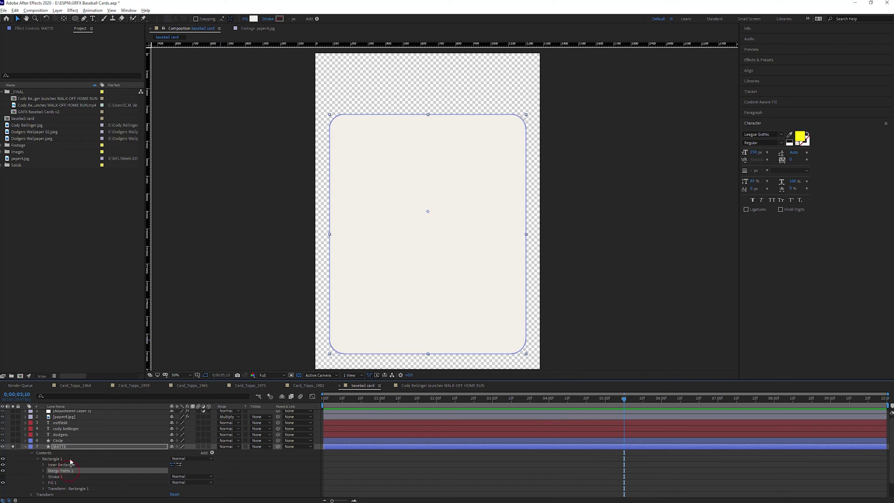
pyautogui.press('Delete')
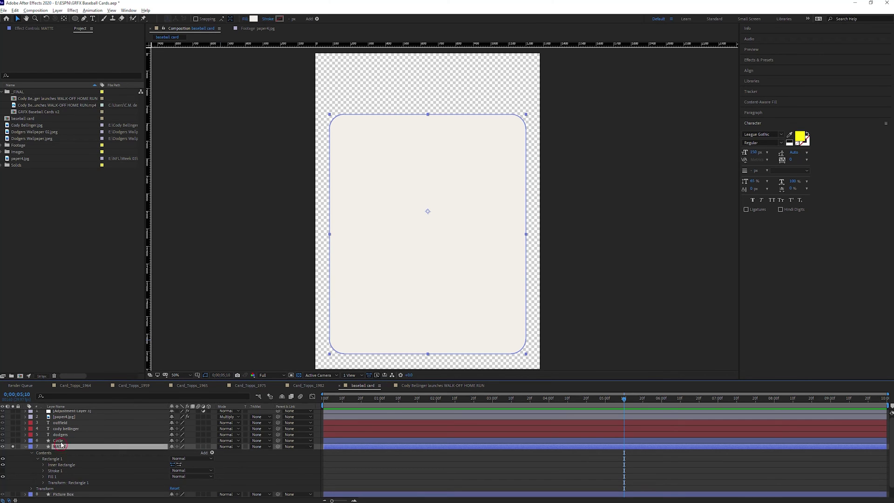
# Recolor the MATTE shape's fill to orange, collapse its properties and turn off its solo
pyautogui.click(253, 19)
pyautogui.click(605, 314)
pyautogui.click(674, 310)
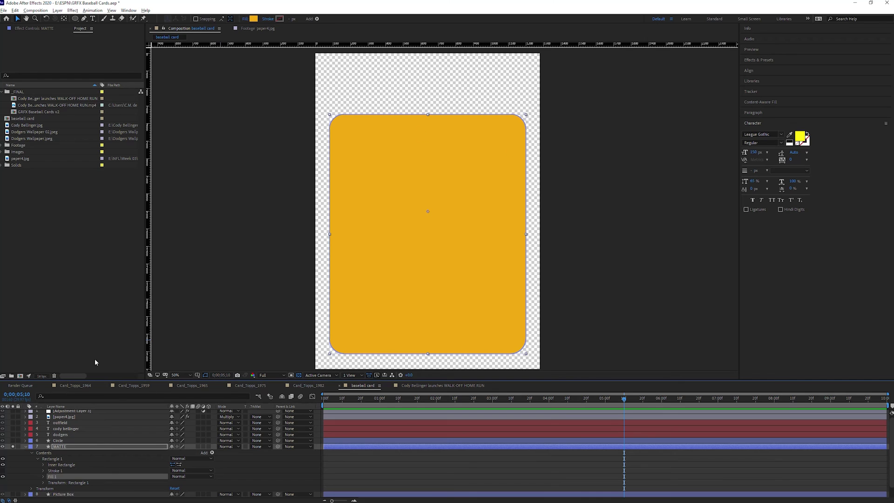
pyautogui.click(30, 446)
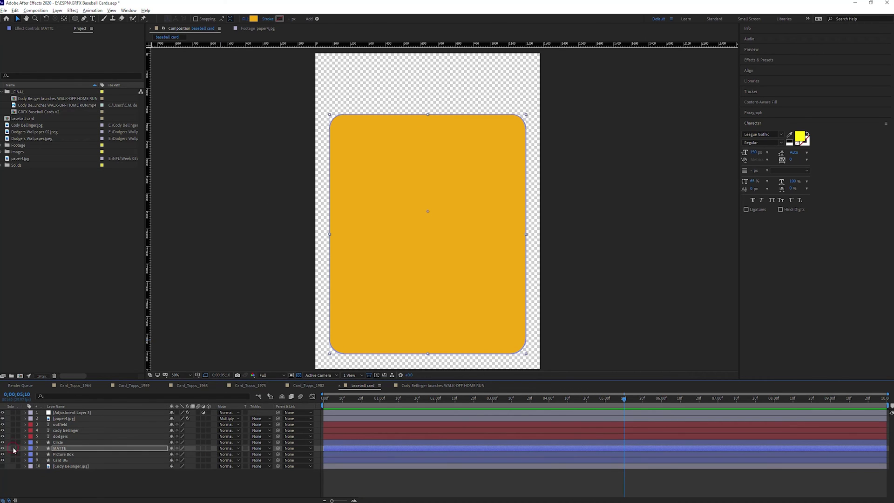
pyautogui.click(14, 449)
# Move MATTE directly above paper4.jpg and set the paper layer's track matte to Alpha Inverted Matte "MATTE"
pyautogui.moveTo(61, 449); pyautogui.dragTo(74, 420)
pyautogui.click(66, 424)
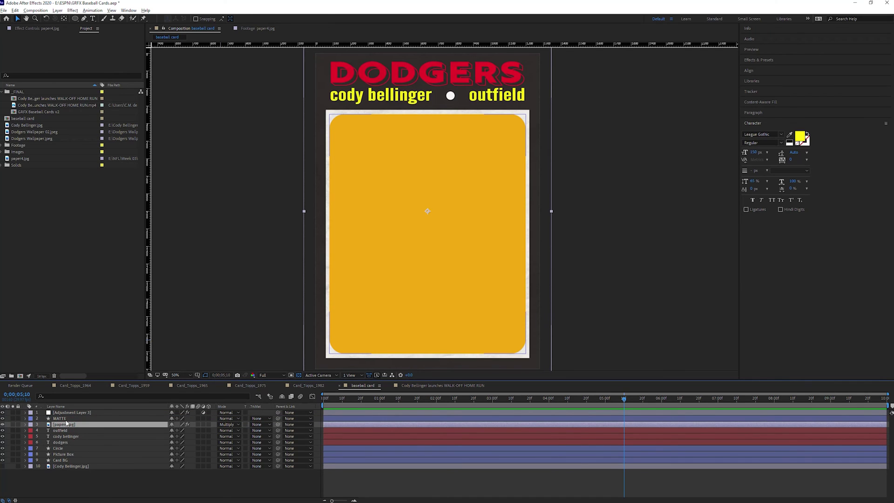
pyautogui.click(259, 424)
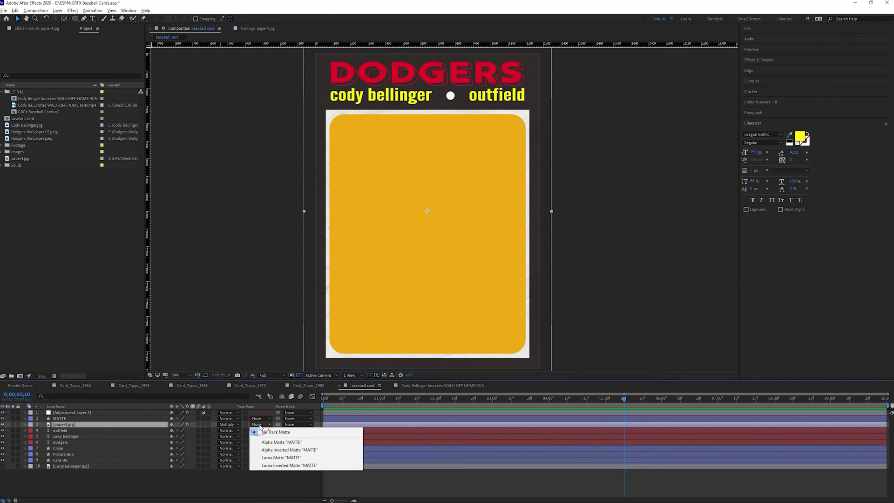
pyautogui.click(287, 450)
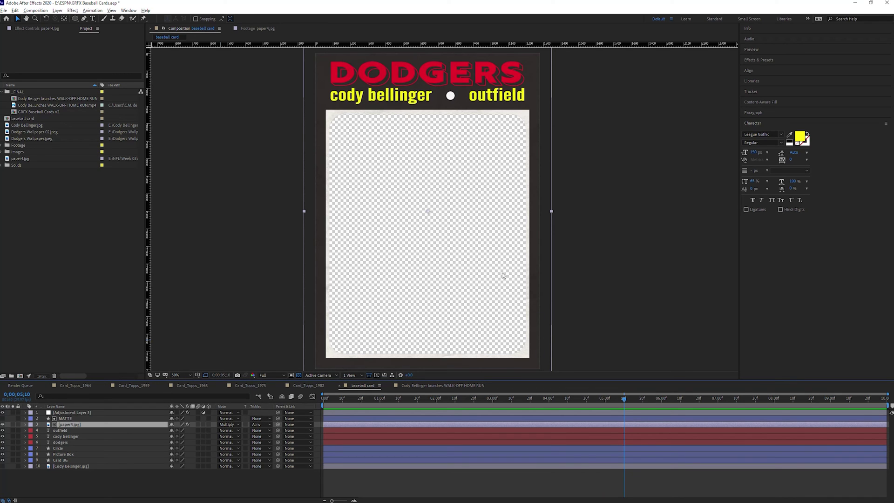
# Duplicate MATTE, place the copy above the adjustment layer, and set that layer's track matte to Alpha Inverted Matte "MATTE 2"
pyautogui.click(70, 420)
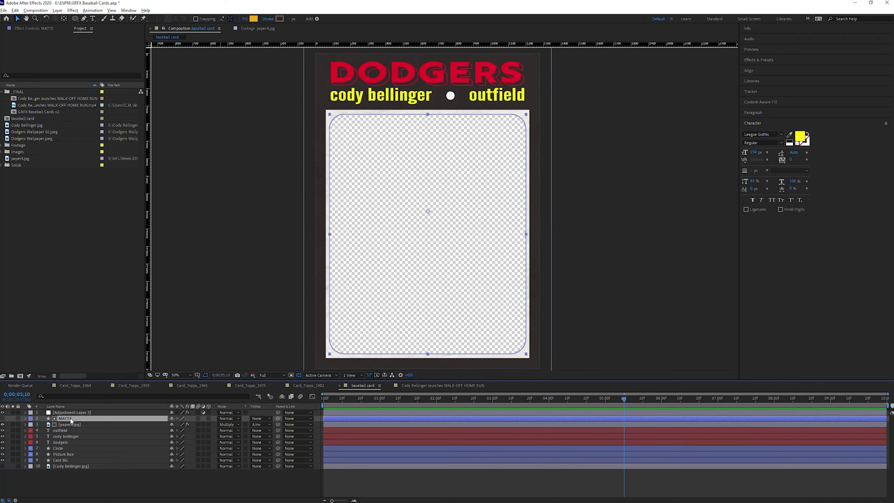
pyautogui.hotkey('ctrl', 'd')
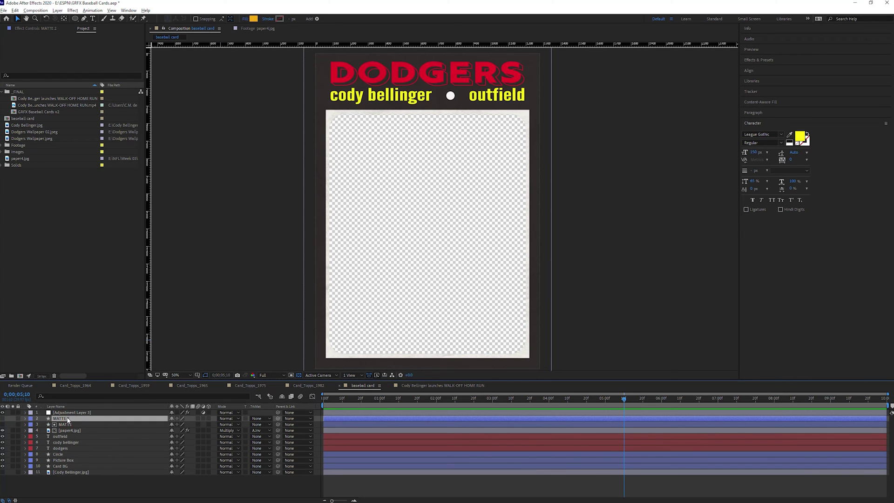
pyautogui.moveTo(67, 420); pyautogui.dragTo(67, 413)
pyautogui.click(70, 418)
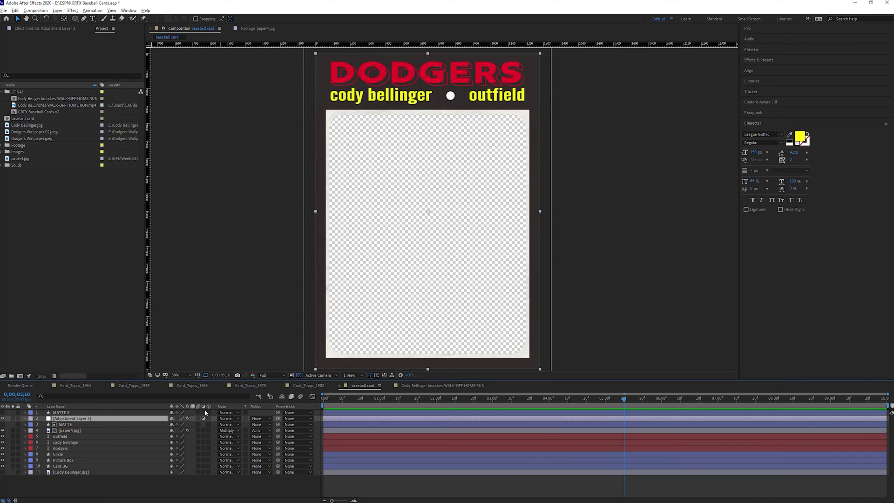
pyautogui.click(257, 421)
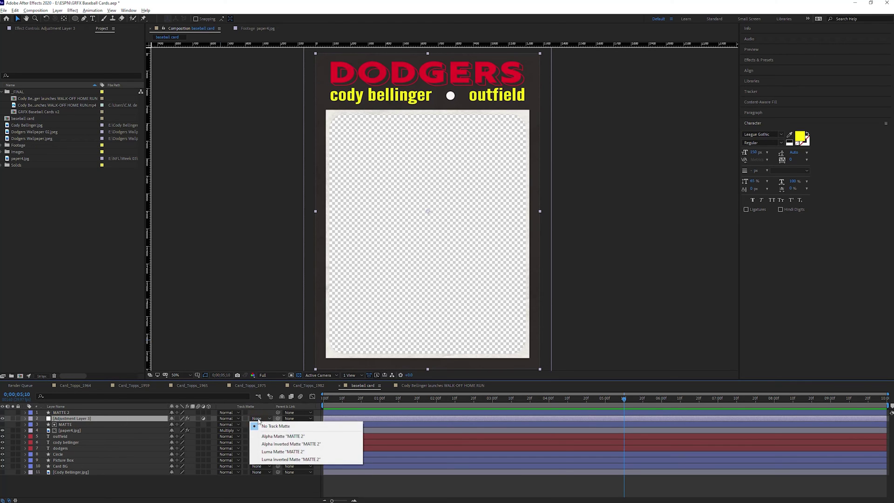
pyautogui.click(285, 447)
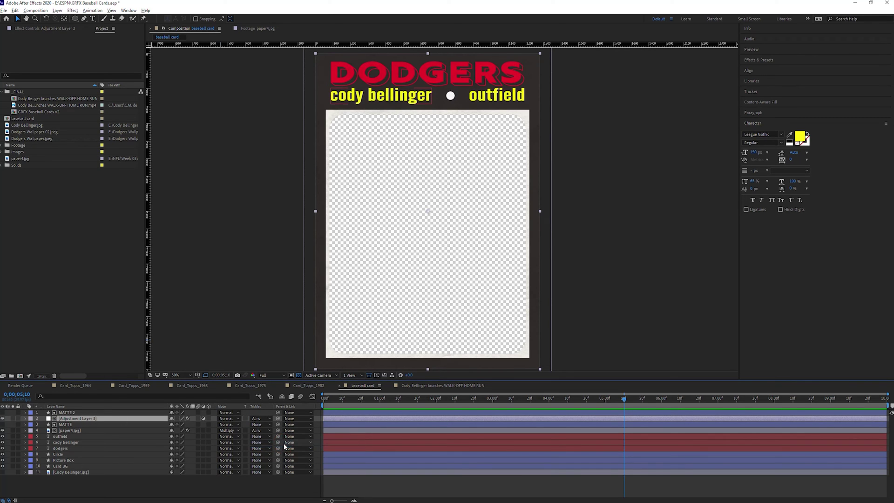
# Select MATTE 2 and toggle the transparency grid off and on to check the picture window cut-out
pyautogui.click(68, 413)
pyautogui.click(298, 376)
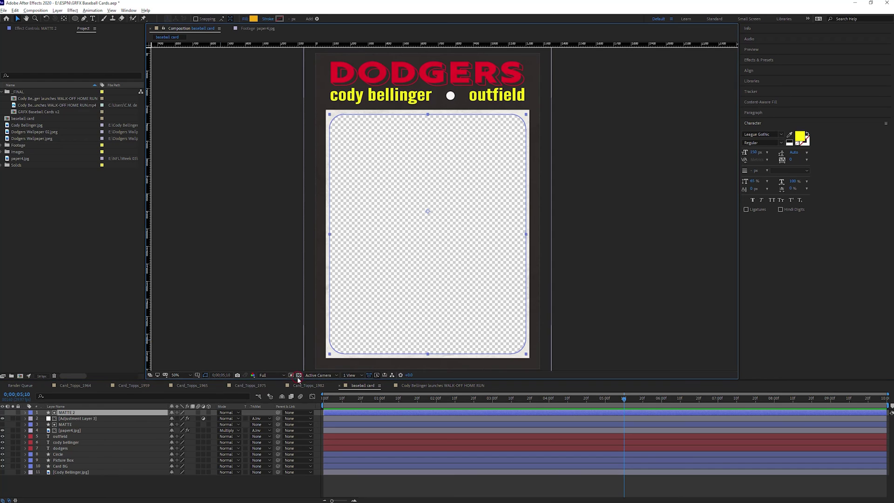
pyautogui.click(299, 375)
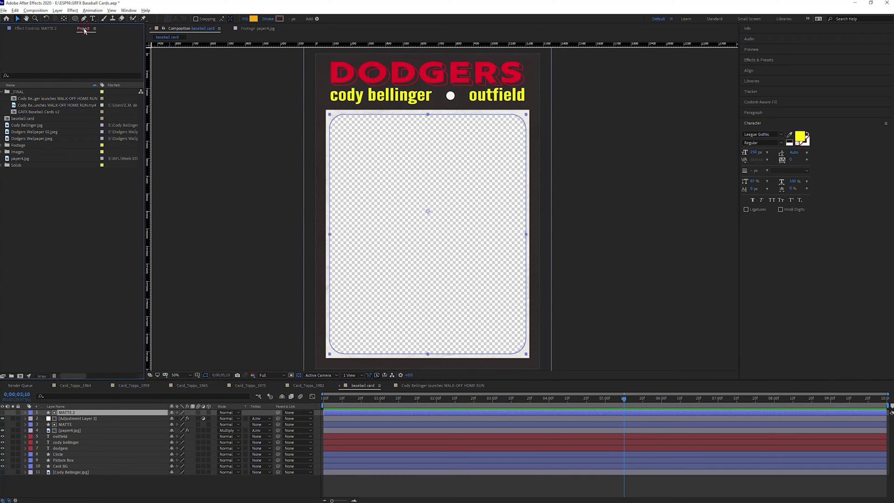
# Duplicate the baseball card composition, rename the copy "video card" and open it
pyautogui.click(22, 118)
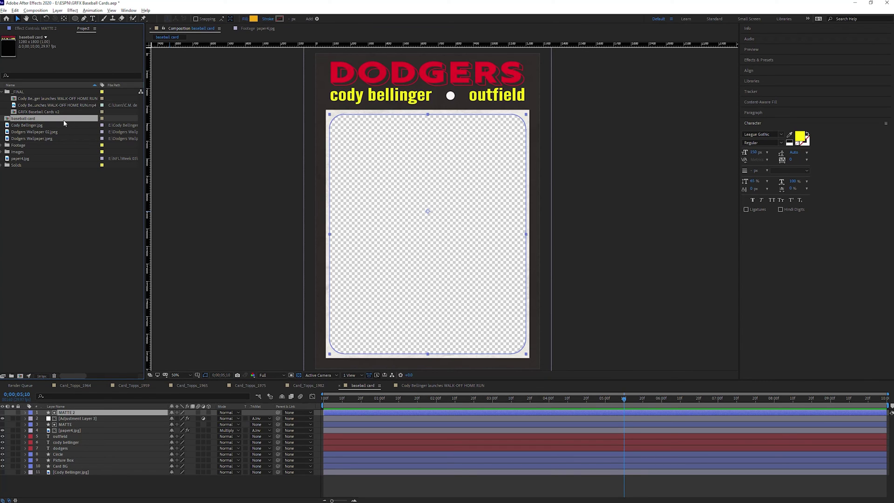
pyautogui.hotkey('ctrl', 'd')
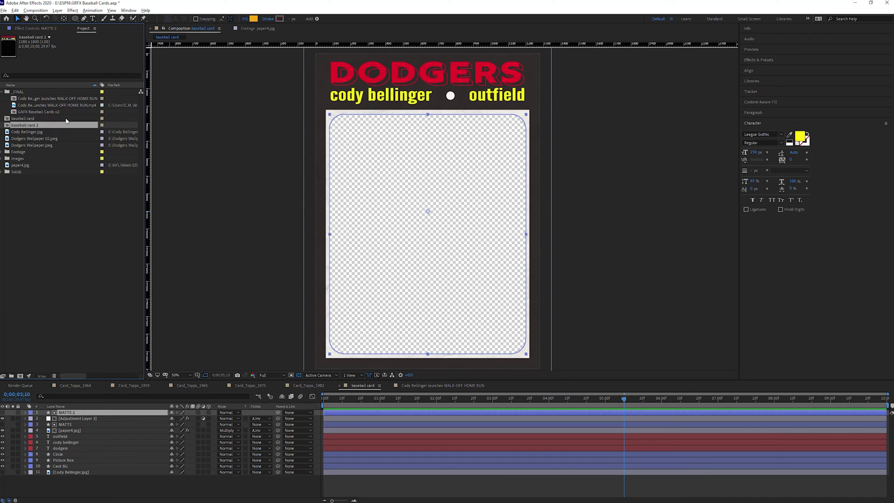
pyautogui.press('Return')
pyautogui.write('video card')
pyautogui.press('Return')
pyautogui.doubleClick(26, 172)
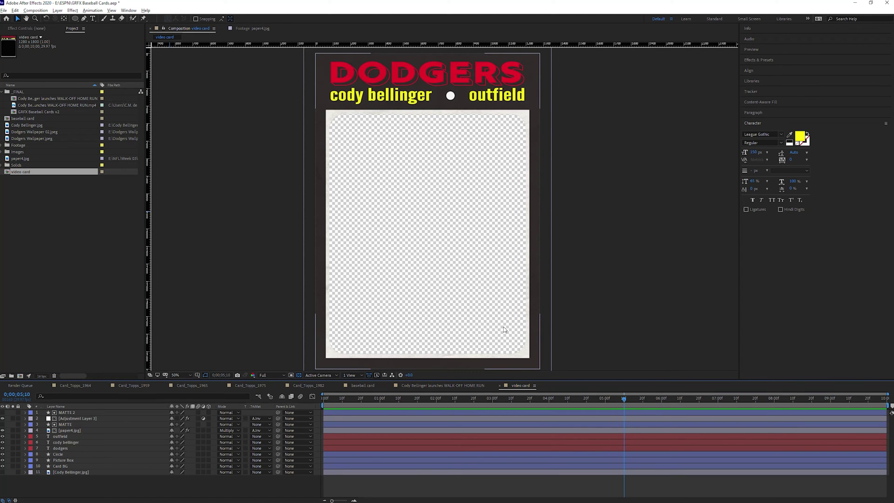
# Delete every layer in video card except MATTE 2, from the adjustment layer down to the player photo
pyautogui.click(70, 418)
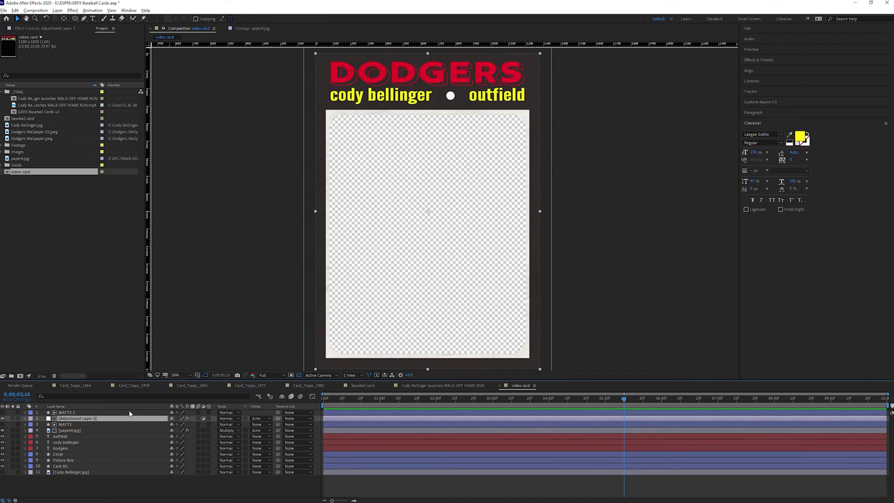
pyautogui.click(260, 421)
pyautogui.click(81, 418)
pyautogui.keyDown('ctrl'); pyautogui.click(77, 472); pyautogui.keyUp('ctrl')
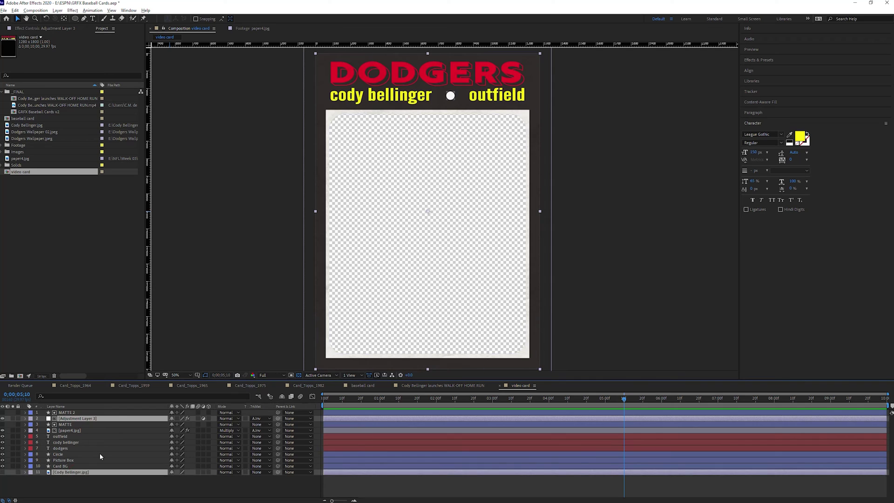
pyautogui.click(91, 479)
pyautogui.click(81, 419)
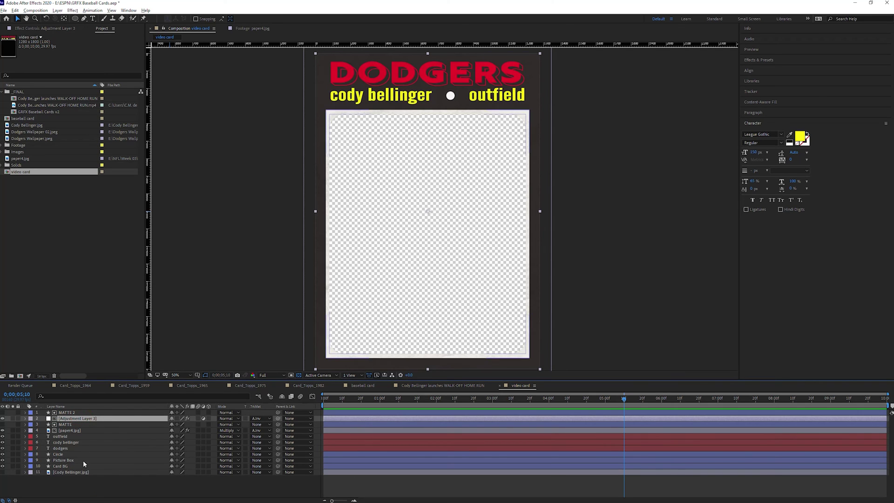
pyautogui.keyDown('shift'); pyautogui.click(81, 473); pyautogui.keyUp('shift')
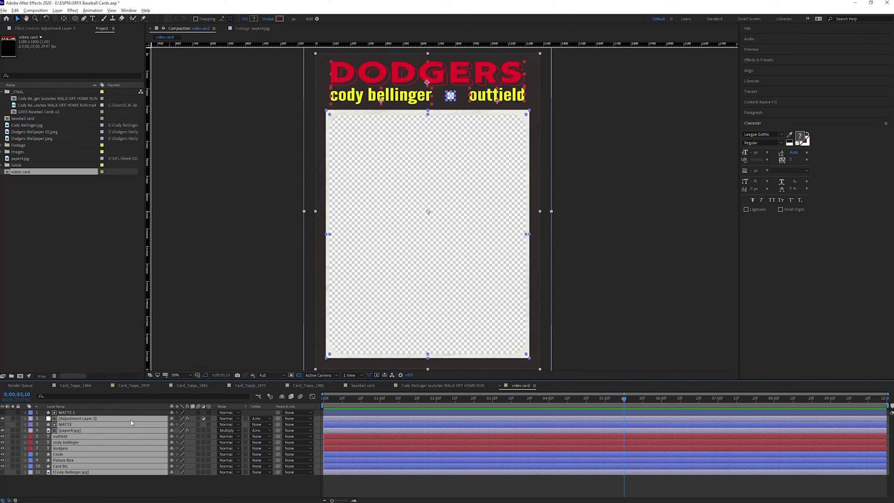
pyautogui.press('Delete')
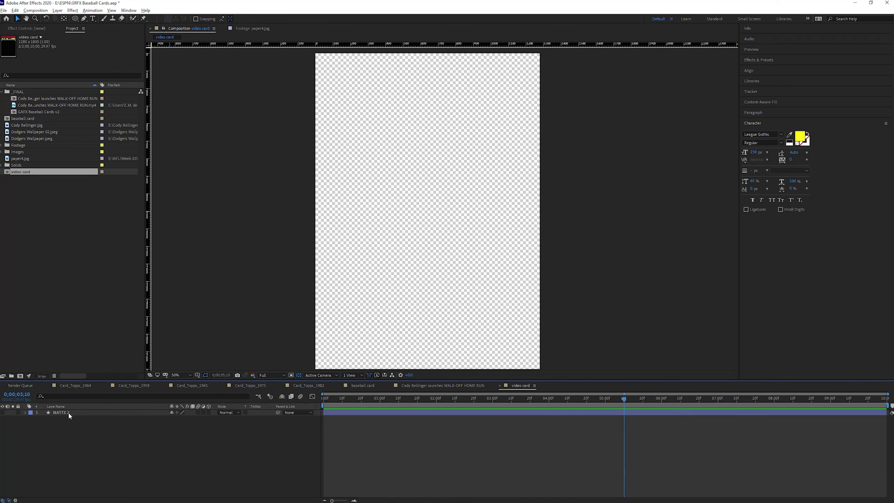
# Make the remaining MATTE 2 layer visible and rename it "MATTE"
pyautogui.click(70, 411)
pyautogui.click(2, 413)
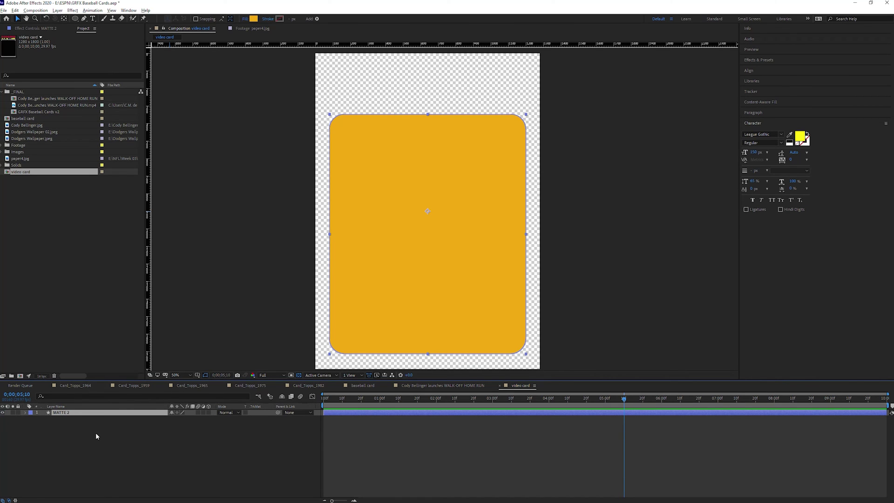
pyautogui.press('Return')
pyautogui.write('MATTE')
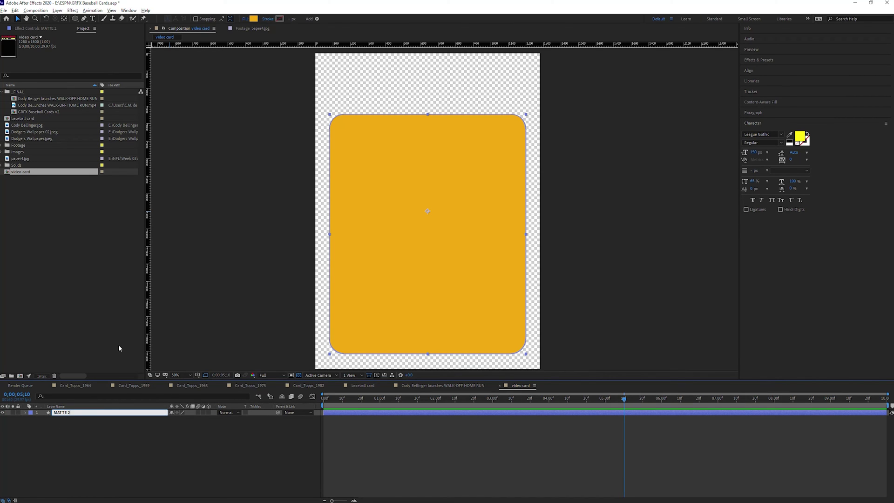
pyautogui.press('Return')
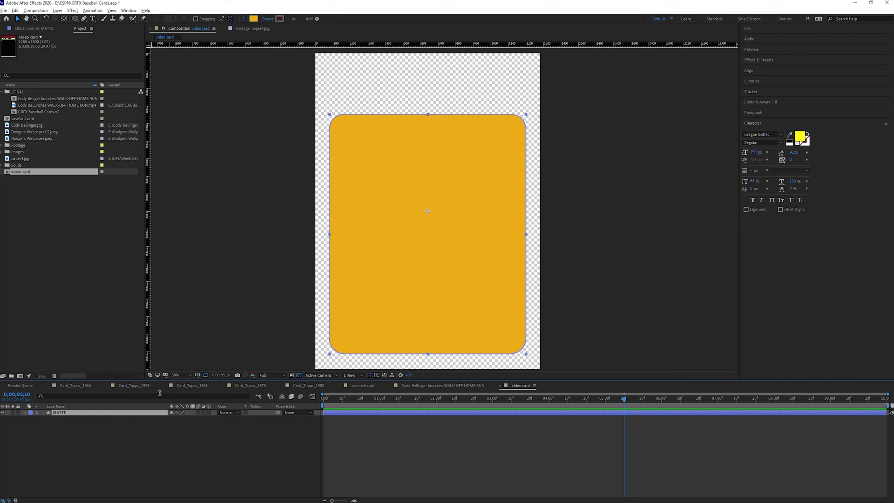
# Place the baseball card composition below MATTE in video card and toggle MATTE's visibility to check the window alignment
pyautogui.moveTo(29, 119); pyautogui.dragTo(91, 418)
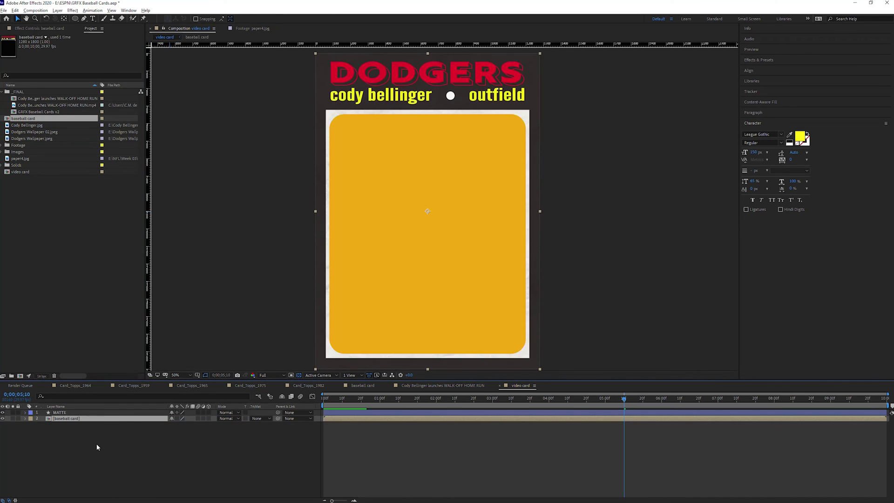
pyautogui.click(3, 413)
pyautogui.click(2, 413)
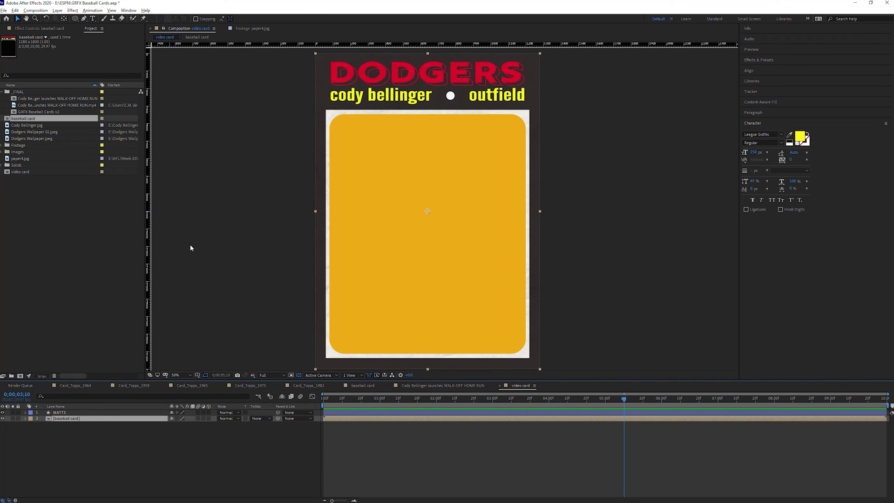
# Resize the video card composition to 1920 px wide and 1080 px high
pyautogui.hotkey('ctrl', 'k')
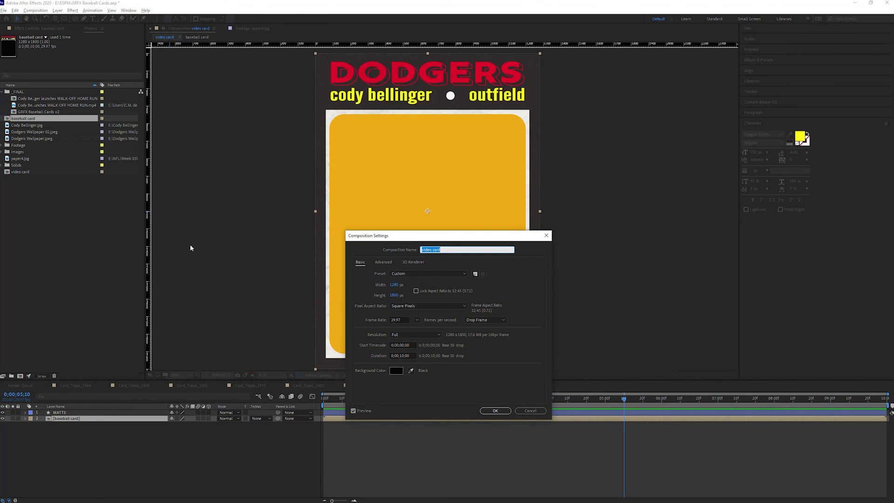
pyautogui.click(395, 286)
pyautogui.write('1920')
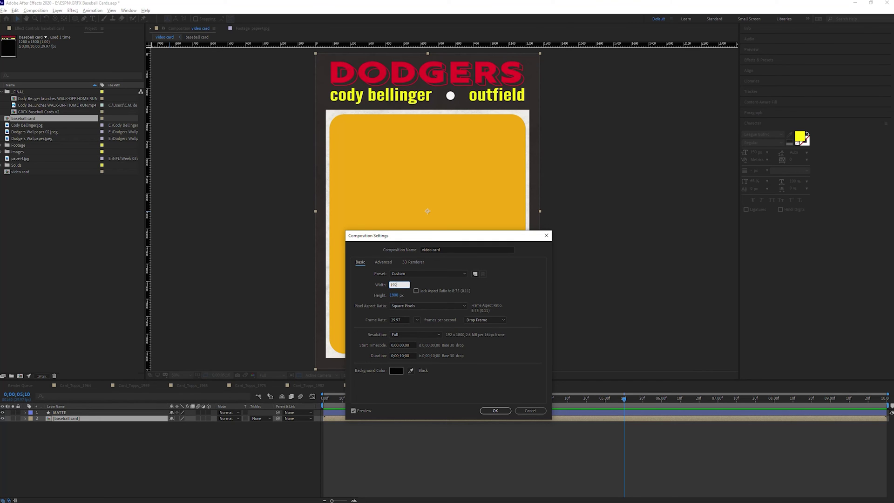
pyautogui.click(396, 297)
pyautogui.write('1080')
pyautogui.press('Return')
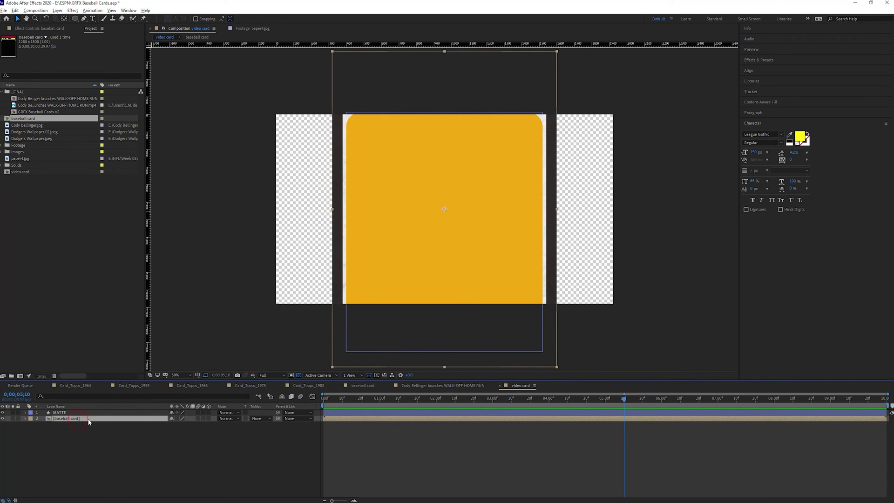
# Parent the baseball card layer to MATTE and test the link by scaling MATTE to 115%, undoing the scale change
pyautogui.moveTo(278, 418); pyautogui.dragTo(69, 413)
pyautogui.click(69, 413)
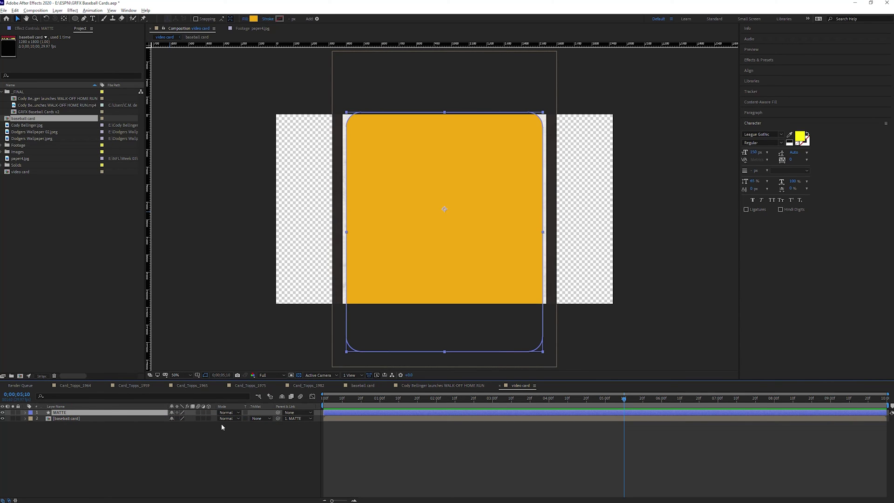
pyautogui.press('s')
pyautogui.moveTo(182, 419)
pyautogui.mouseDown()
pyautogui.moveTo(154, 419)
pyautogui.moveTo(189, 418)
pyautogui.moveTo(185, 410)
pyautogui.mouseUp()
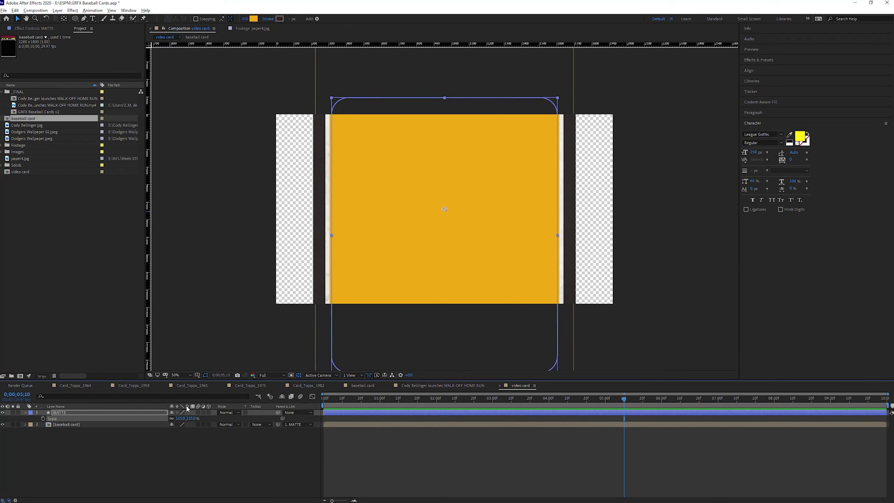
pyautogui.hotkey('ctrl', 'z')
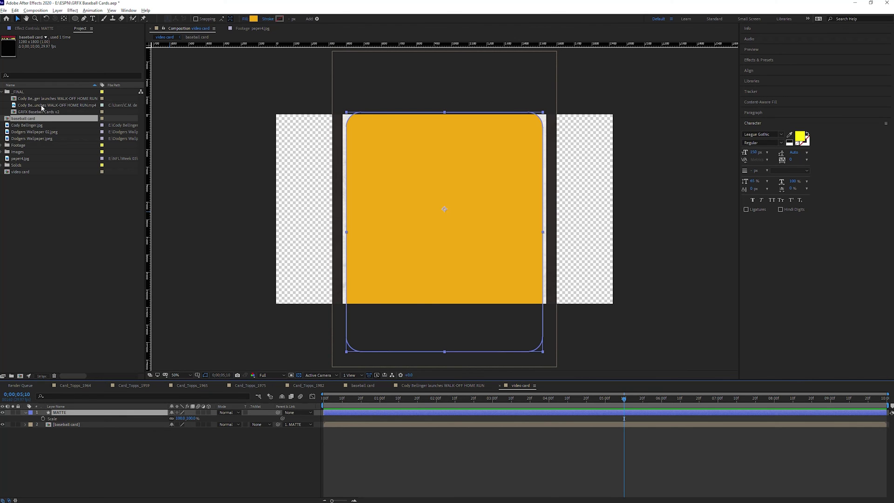
# Open the WALK-OFF HOME RUN composition and check the footage around 0;00;01;29, where the first clip segment ends
pyautogui.click(57, 99)
pyautogui.doubleClick(63, 100)
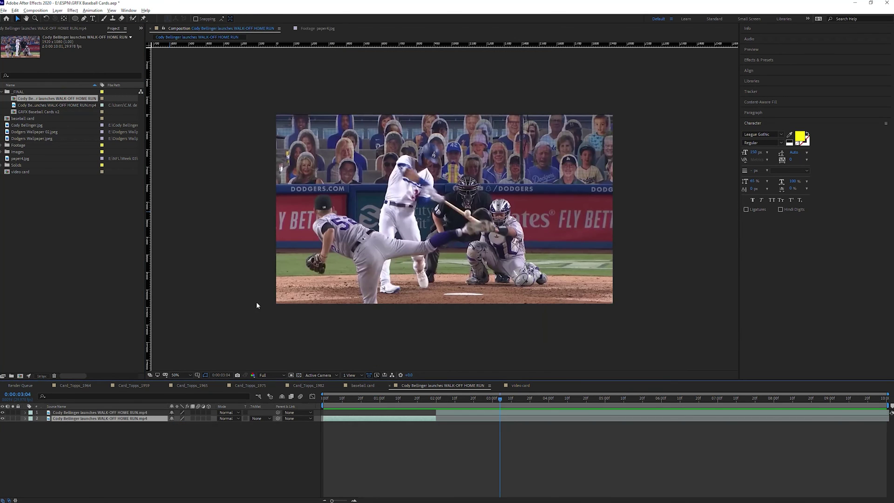
pyautogui.moveTo(382, 400); pyautogui.dragTo(438, 401)
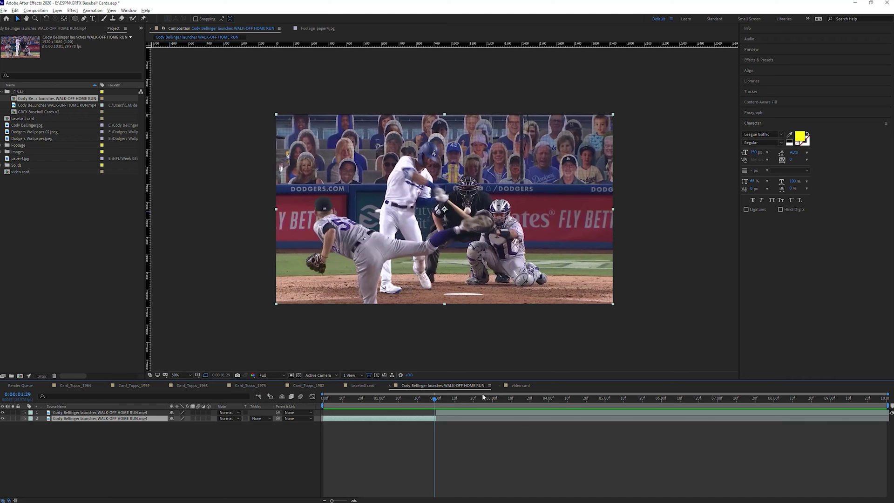
# Place the home run footage composition directly below MATTE in video card and give both layers the Blue label
pyautogui.click(518, 387)
pyautogui.moveTo(40, 100); pyautogui.dragTo(134, 422)
pyautogui.click(34, 413)
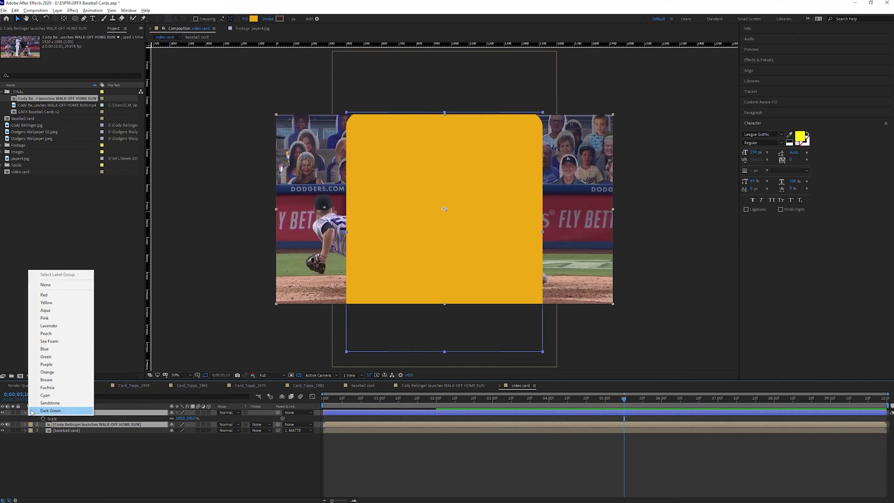
pyautogui.click(61, 350)
pyautogui.click(25, 412)
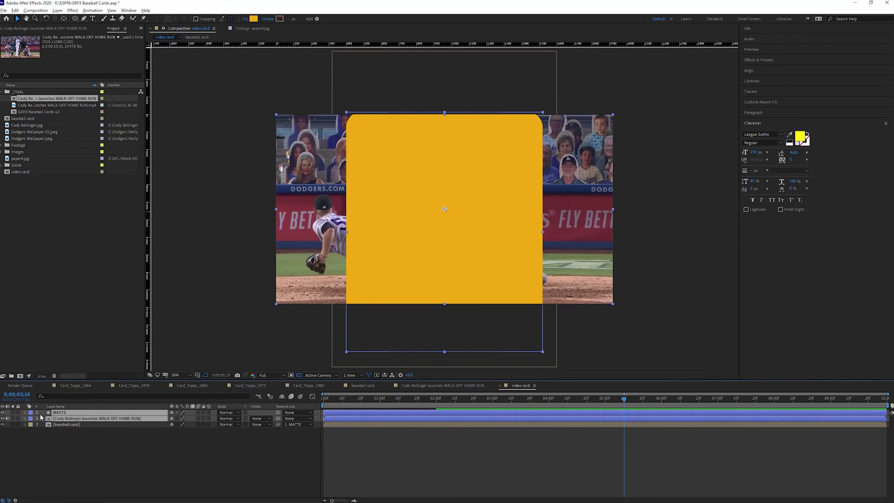
# Set the home run footage layer's track matte to Alpha Matte "MATTE"
pyautogui.click(107, 418)
pyautogui.click(260, 419)
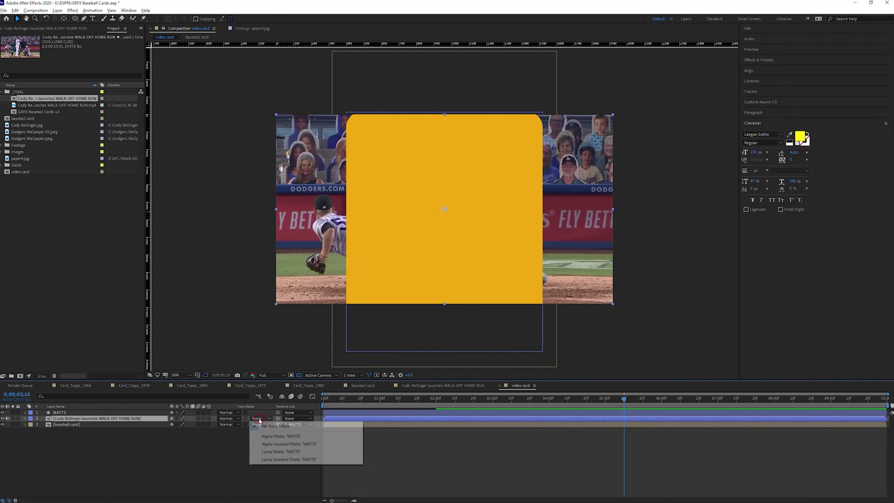
pyautogui.click(280, 436)
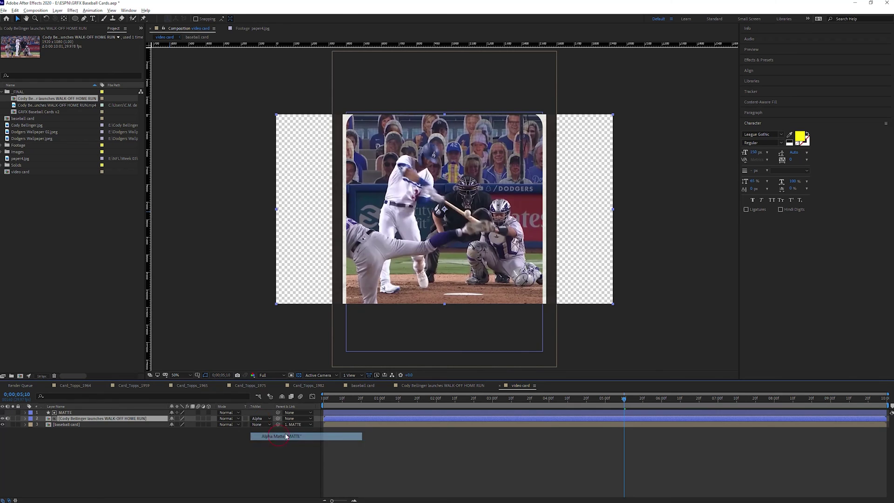
# Try scaling MATTE down to 58% to preview the card shrinking over the footage, and undo it
pyautogui.click(84, 413)
pyautogui.press('s')
pyautogui.moveTo(184, 420); pyautogui.dragTo(151, 404)
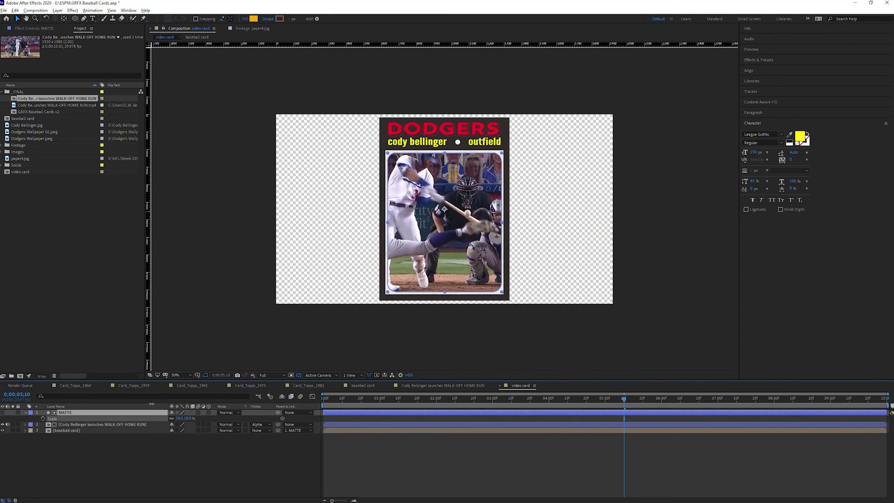
pyautogui.hotkey('ctrl', 'z')
# Add Position and Scale keyframes to MATTE at 0;00;02;00 and again at 0;00;01;10
pyautogui.moveTo(411, 400); pyautogui.dragTo(436, 404)
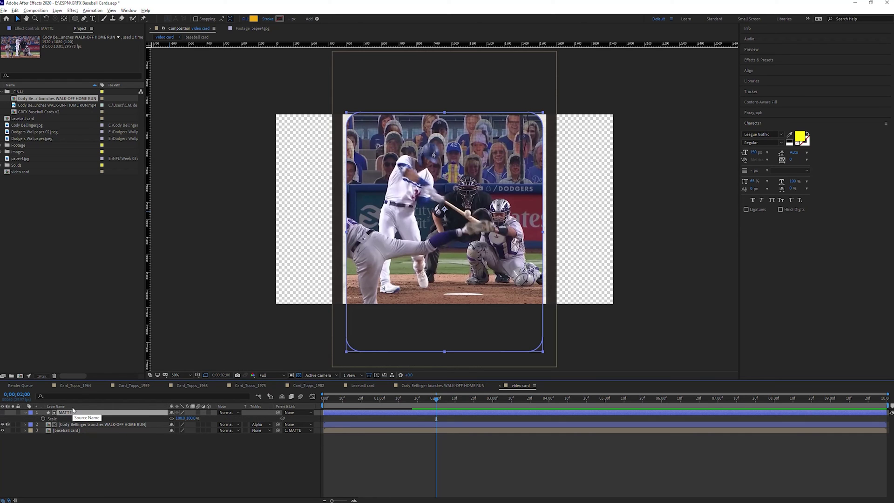
pyautogui.hotkey('shift', 'p')
pyautogui.click(43, 418)
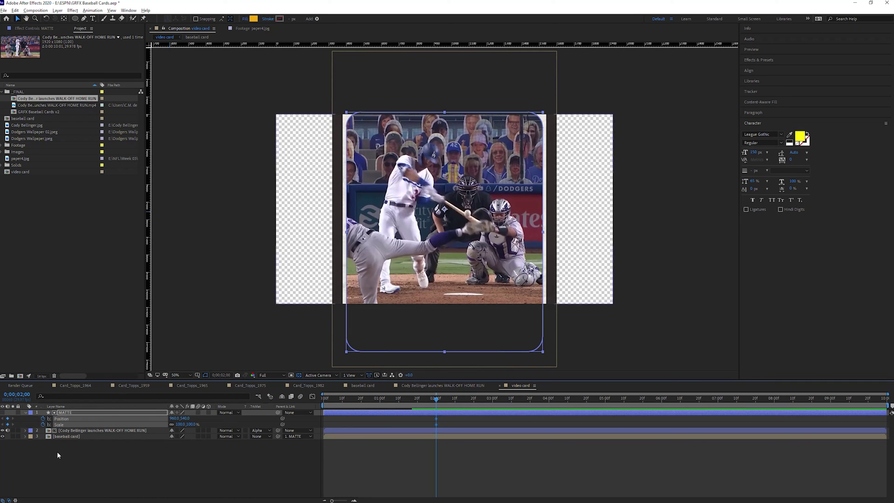
pyautogui.moveTo(436, 401); pyautogui.dragTo(398, 406)
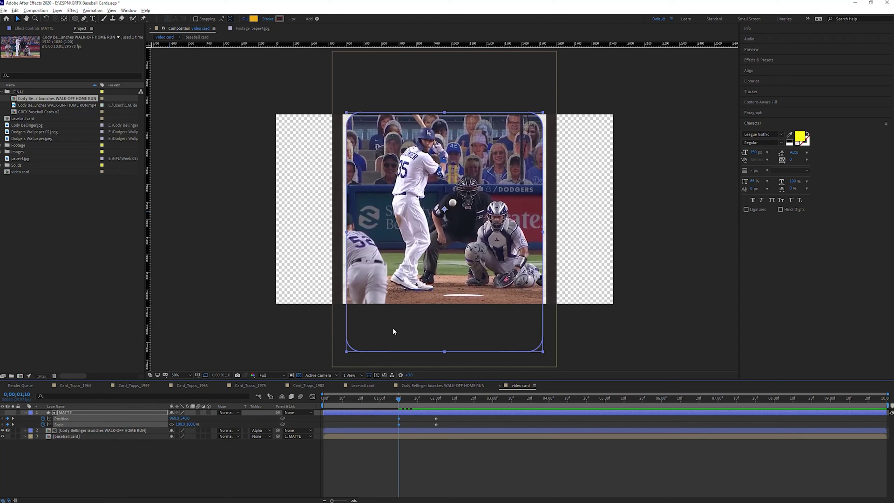
# At the 0;00;02;00 keyframes, set MATTE's Scale to 54% and raise its Position to 960, 450
pyautogui.press('k')
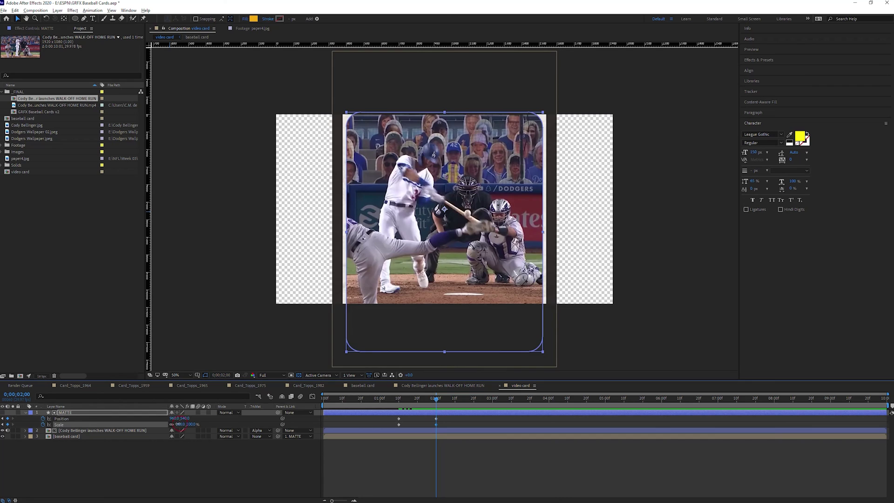
pyautogui.moveTo(180, 424); pyautogui.dragTo(177, 426)
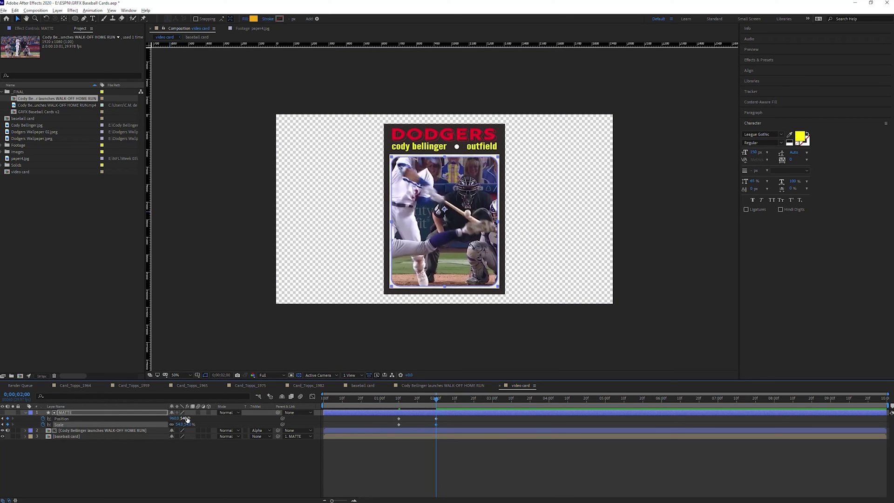
pyautogui.moveTo(186, 418); pyautogui.dragTo(154, 419)
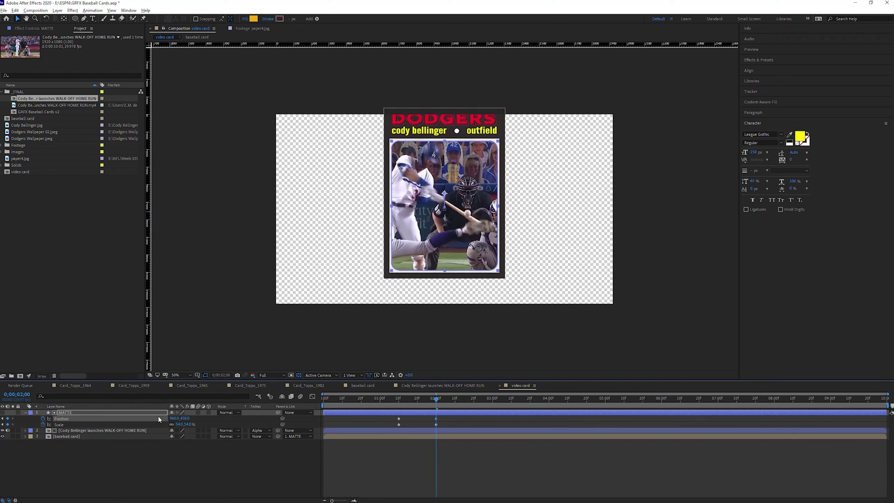
# Apply Easy Ease to MATTE's Position and Scale keyframes and preview the card animation
pyautogui.moveTo(447, 417); pyautogui.dragTo(392, 431)
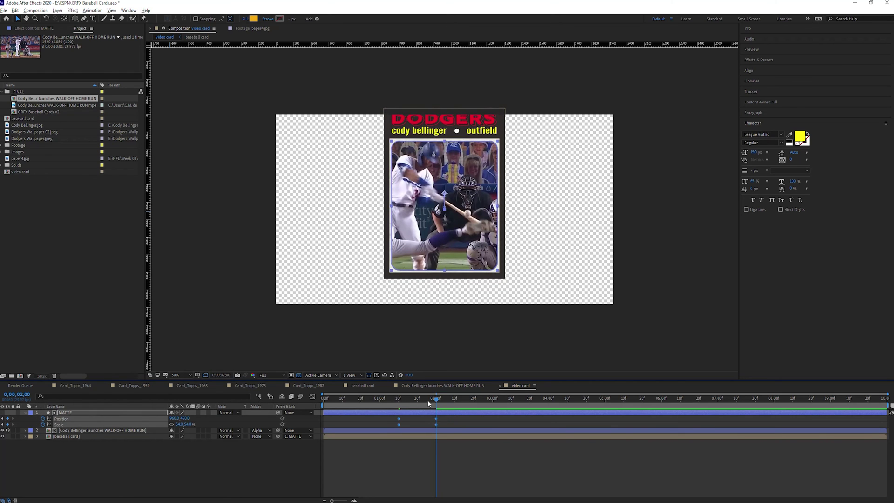
pyautogui.click(92, 11)
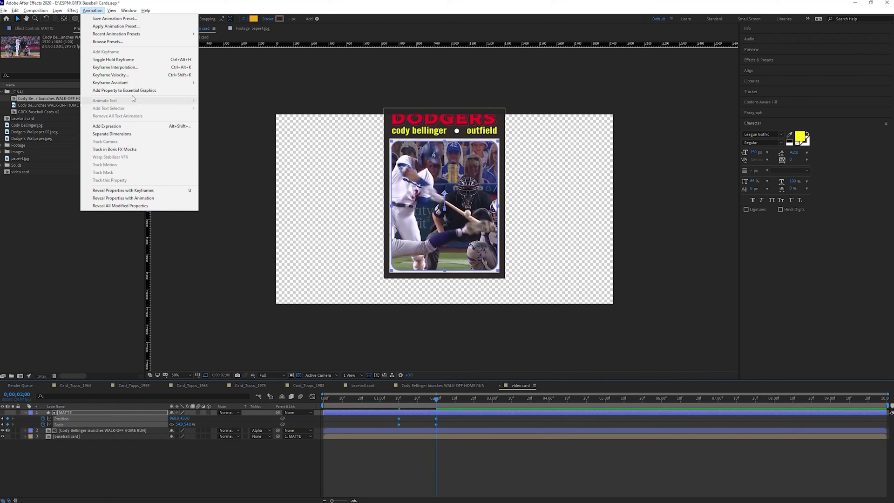
pyautogui.moveTo(135, 82)
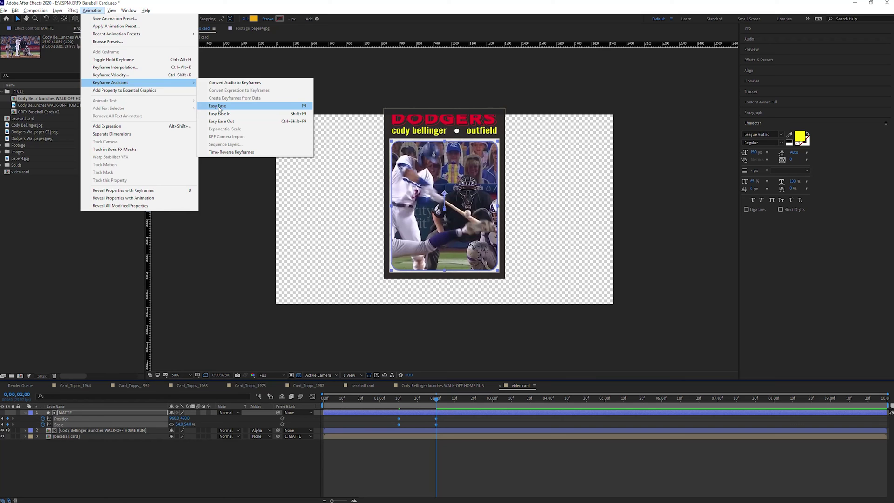
pyautogui.click(217, 106)
pyautogui.click(400, 399)
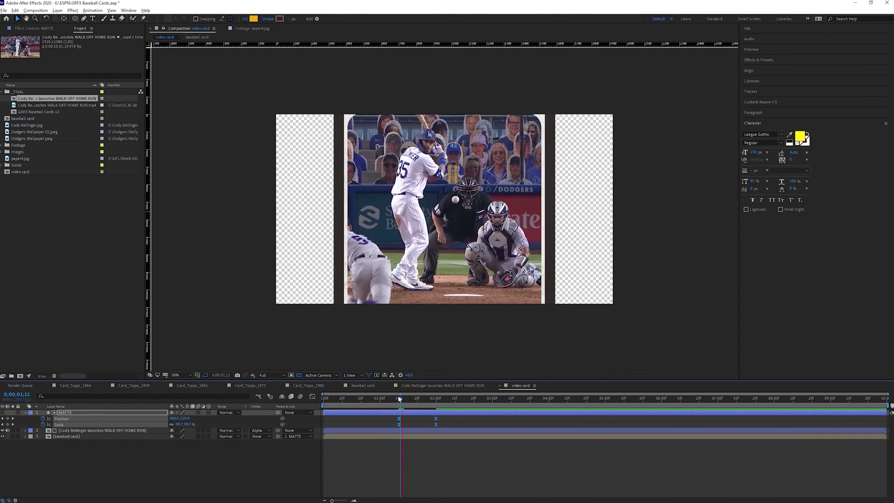
pyautogui.press('space')
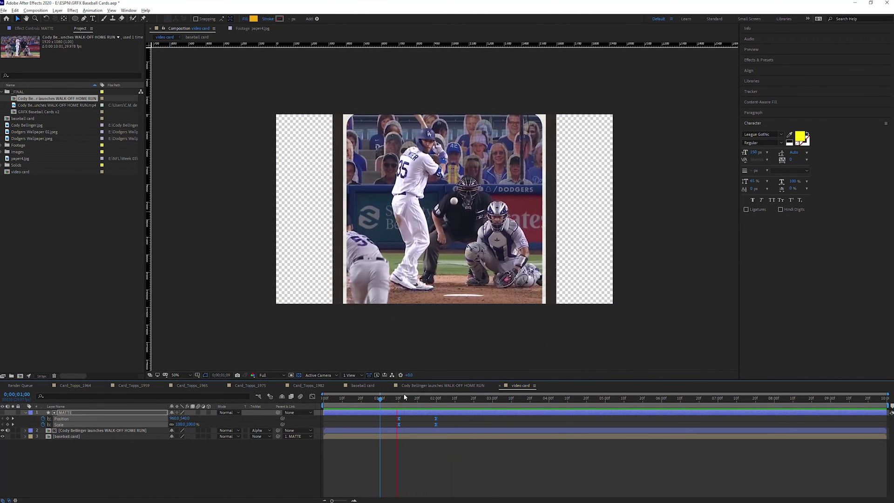
pyautogui.click(322, 399)
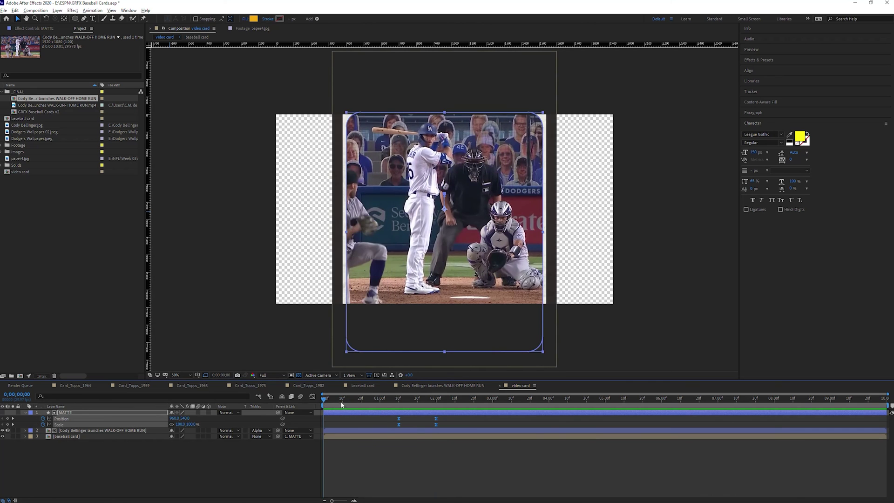
# Set MATTE's Scale keyframe at 0;00;01;10 to 180% and preview the move from the start
pyautogui.click(399, 398)
pyautogui.click(399, 424)
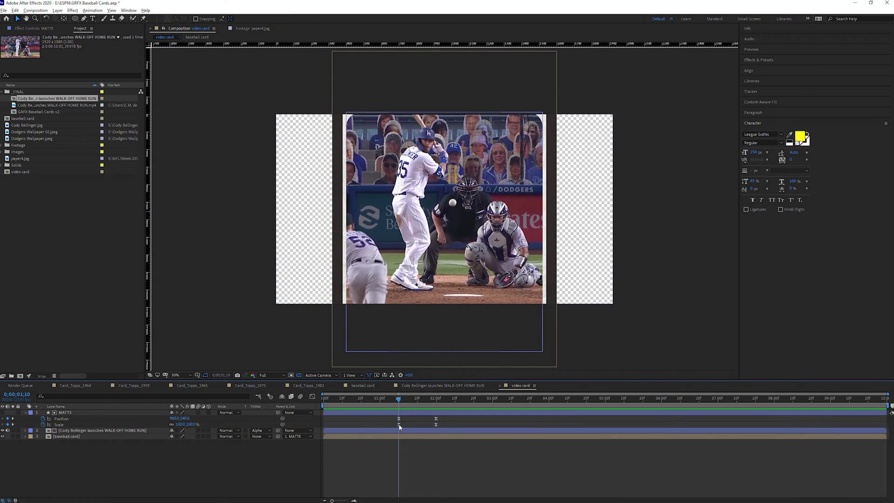
pyautogui.moveTo(186, 424); pyautogui.dragTo(202, 429)
pyautogui.click(181, 425)
pyautogui.write('180')
pyautogui.press('Return')
pyautogui.moveTo(357, 401); pyautogui.dragTo(311, 401)
pyautogui.press('space')
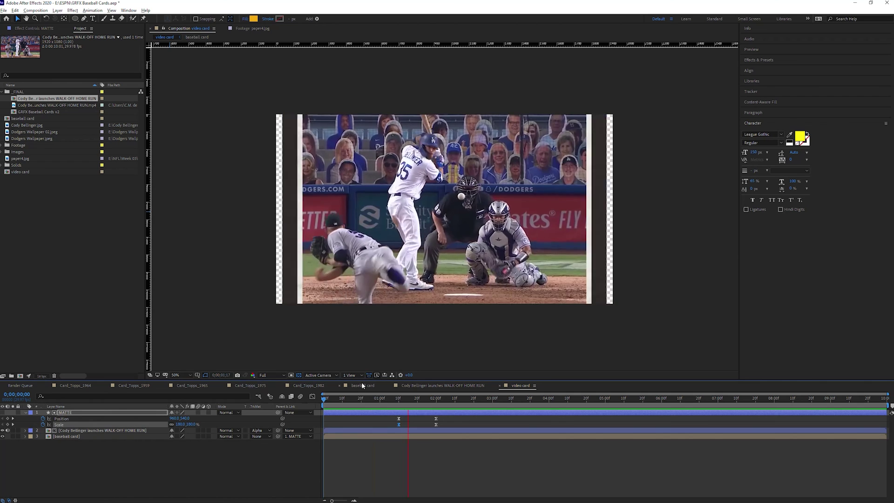
pyautogui.click(398, 401)
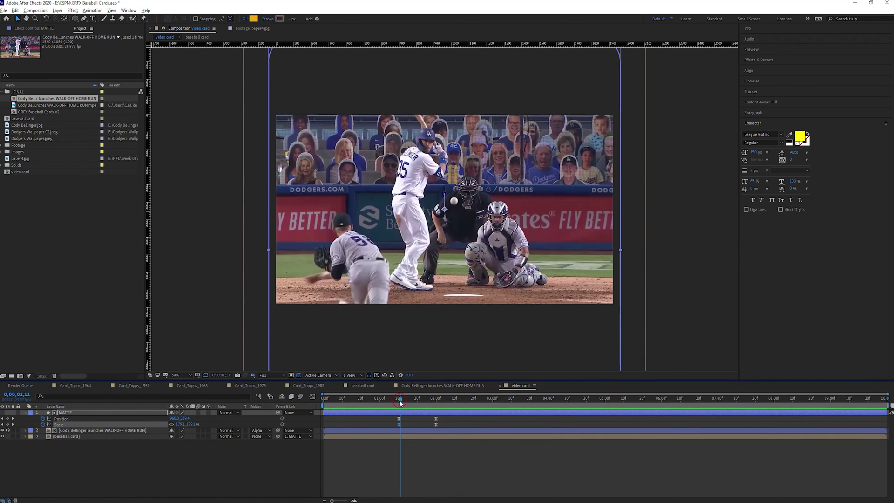
# Turn the MATTE, home run footage and baseball card layers into 3D layers
pyautogui.click(24, 412)
pyautogui.click(74, 424)
pyautogui.hotkey('ctrl', 'a')
pyautogui.click(208, 413)
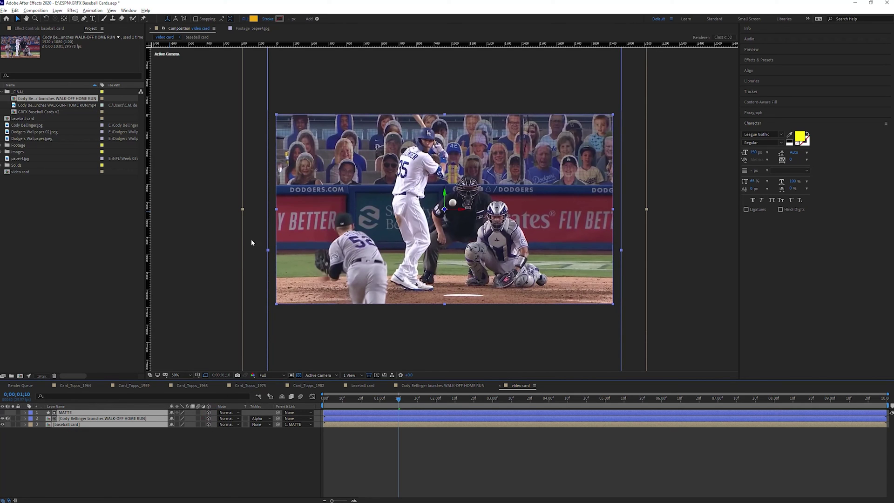
# Create a two-node camera with the 50mm preset
pyautogui.click(58, 10)
pyautogui.moveTo(66, 18)
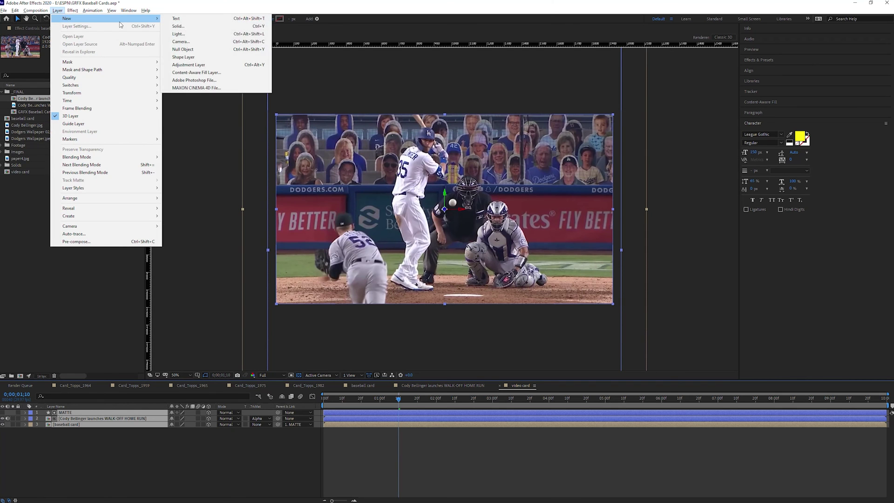
pyautogui.click(208, 42)
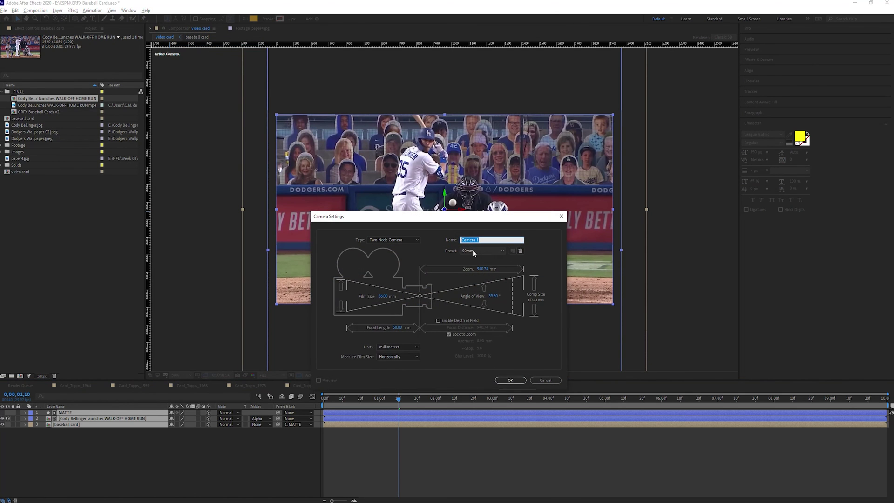
pyautogui.click(471, 251)
pyautogui.click(474, 306)
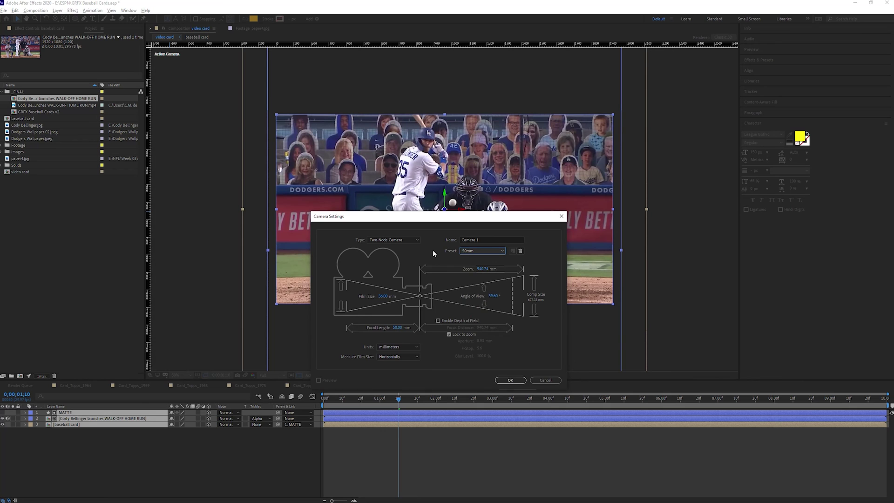
pyautogui.click(511, 380)
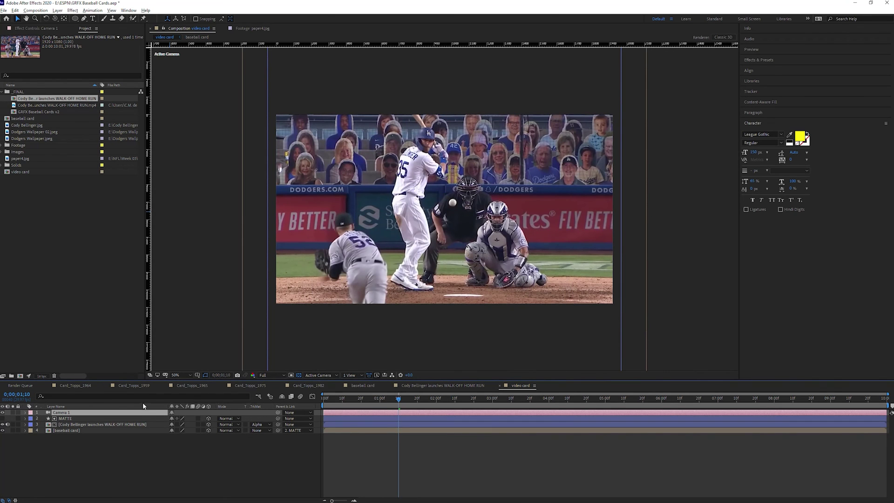
# Reveal MATTE's keyframes and add Point of Interest and Position keyframes to Camera 1 at 0;00;01;10
pyautogui.click(65, 418)
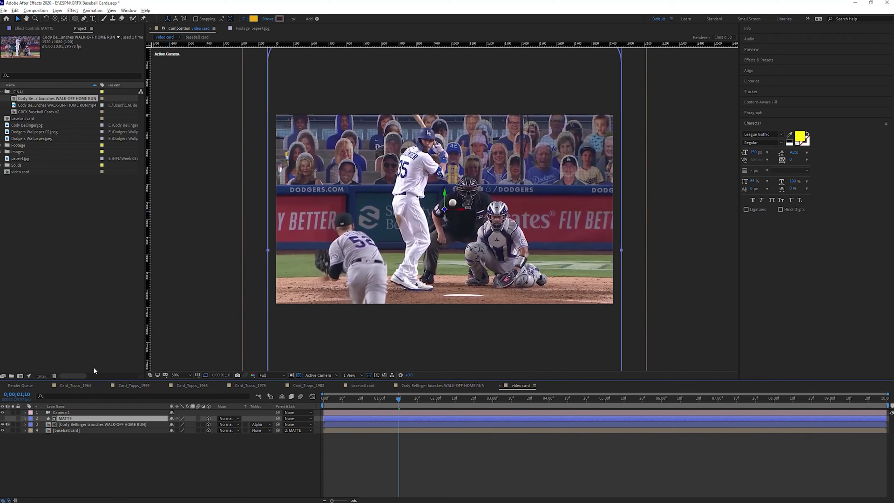
pyautogui.press('u')
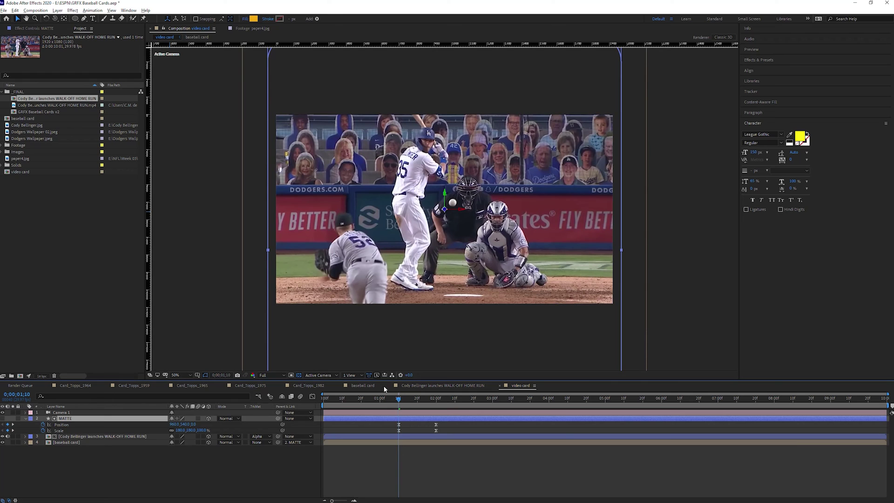
pyautogui.click(61, 413)
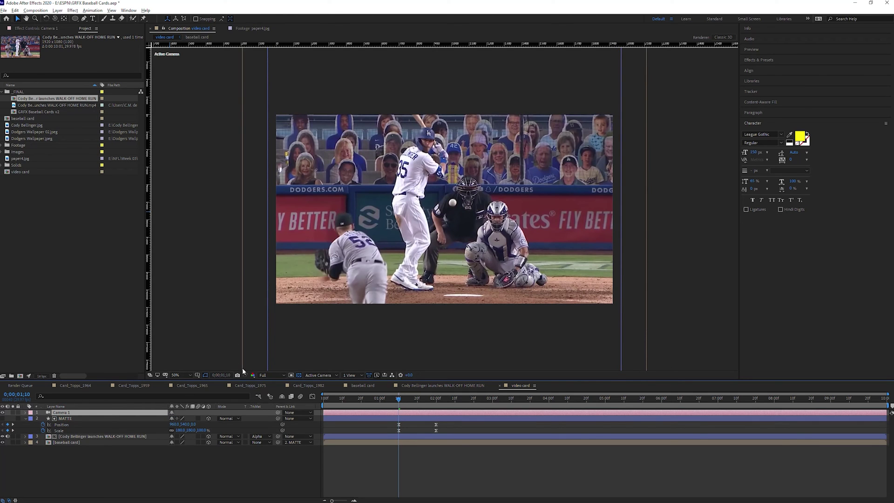
pyautogui.hotkey('alt', 'shift', 'p')
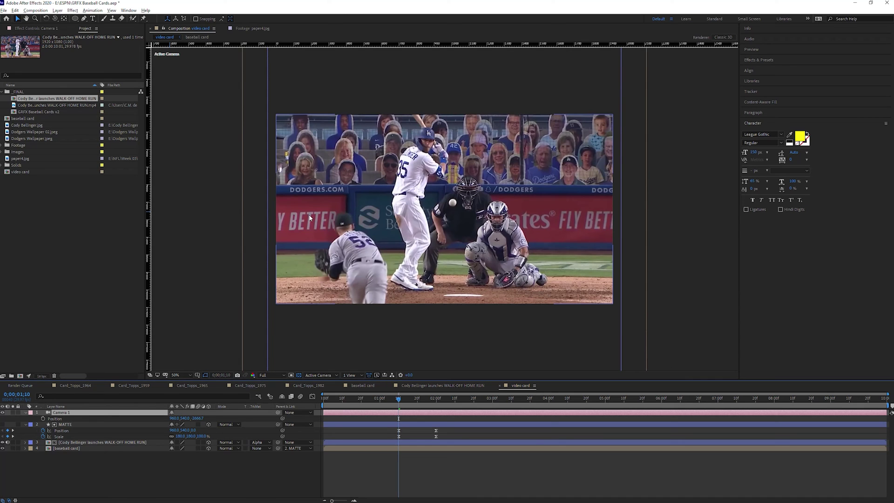
pyautogui.hotkey('alt', 'shift', 'a')
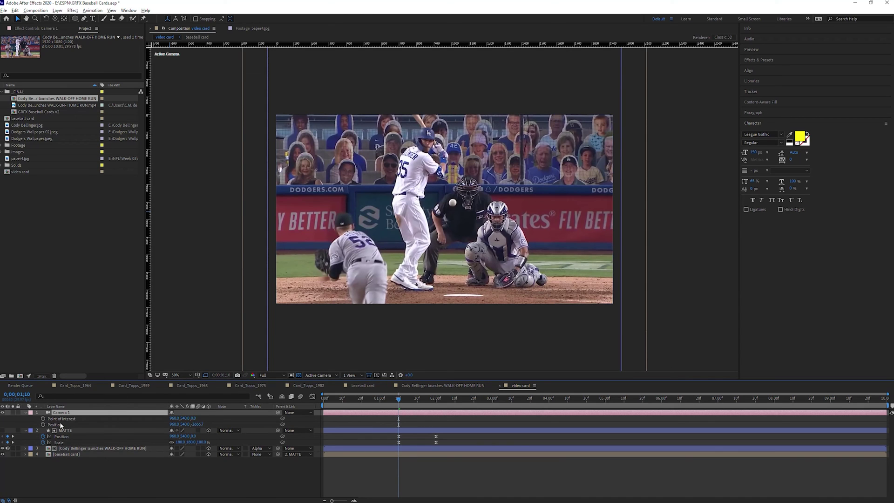
pyautogui.click(43, 419)
pyautogui.click(43, 425)
# At 0;00;05;00, orbit Camera 1 so the card is seen at an angle, and pan to lower the card in the frame
pyautogui.moveTo(399, 399); pyautogui.dragTo(605, 408)
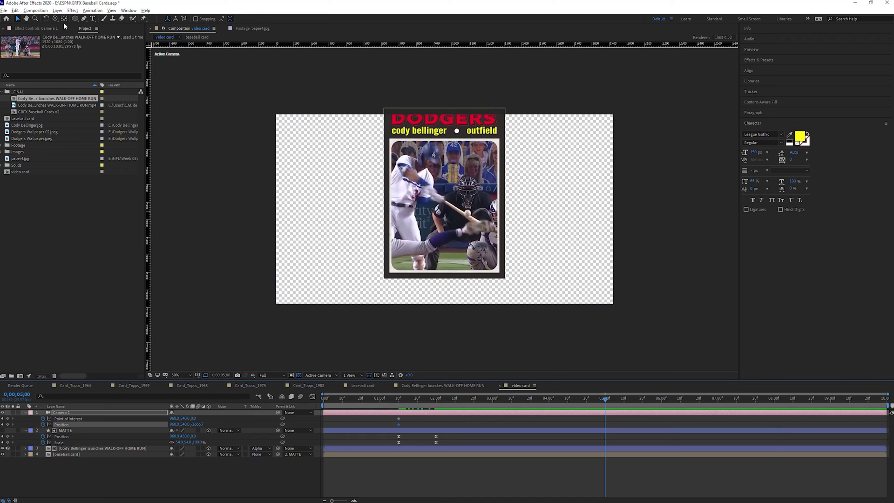
pyautogui.moveTo(54, 20); pyautogui.dragTo(119, 41)
pyautogui.press('c')
pyautogui.moveTo(411, 234); pyautogui.dragTo(443, 233)
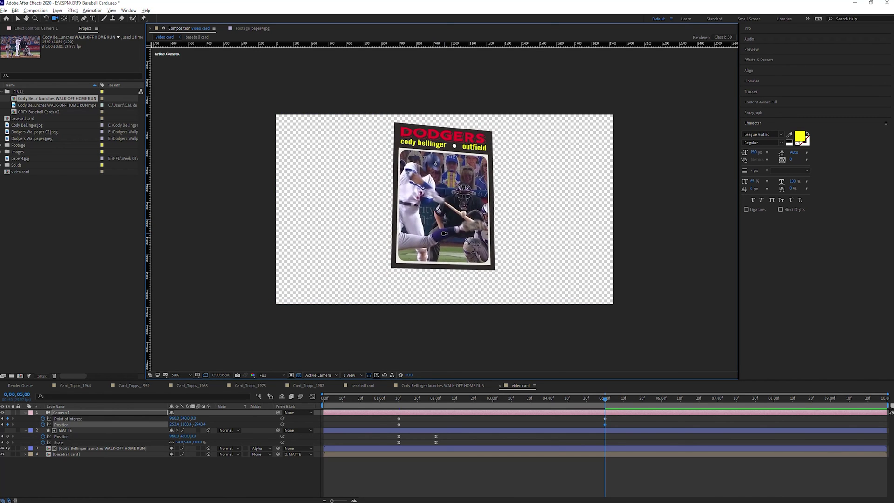
pyautogui.moveTo(447, 228); pyautogui.dragTo(450, 241)
# At 0;00;09;00, orbit Camera 1 to the card's opposite side and move it slightly closer, then scrub through the camera move
pyautogui.moveTo(401, 400); pyautogui.dragTo(832, 406)
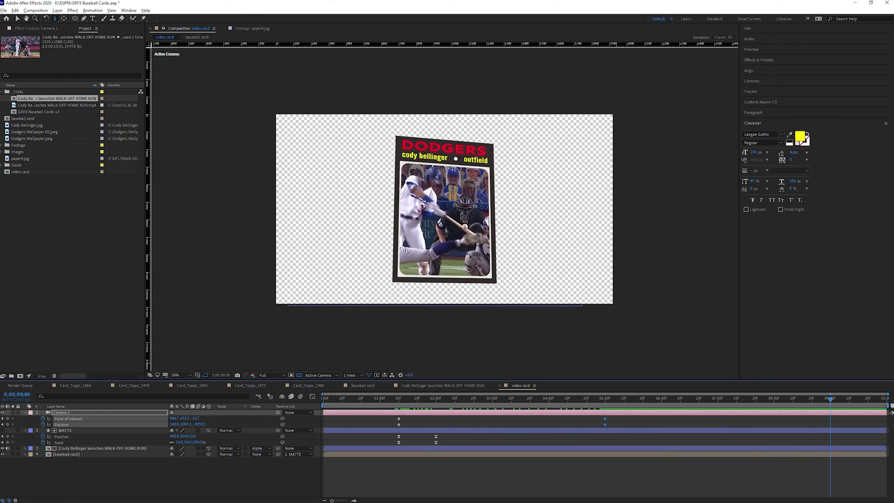
pyautogui.moveTo(492, 223); pyautogui.dragTo(460, 214)
pyautogui.press('c')
pyautogui.press('c')
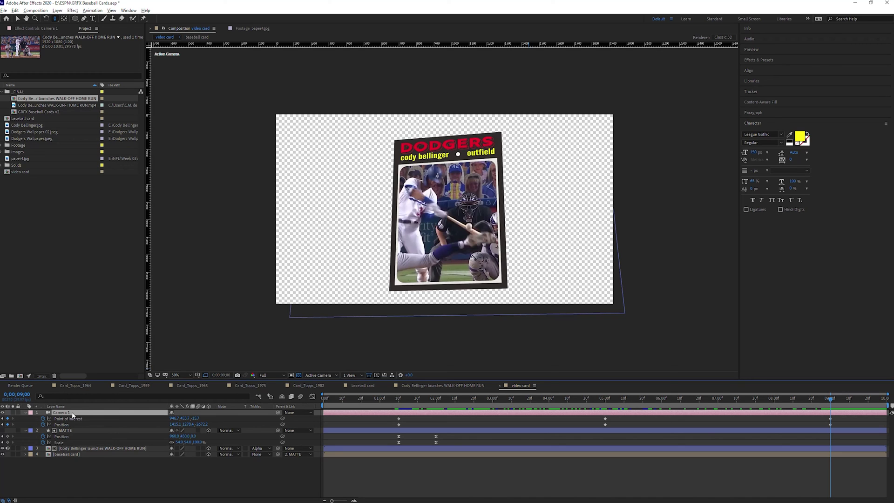
pyautogui.click(398, 400)
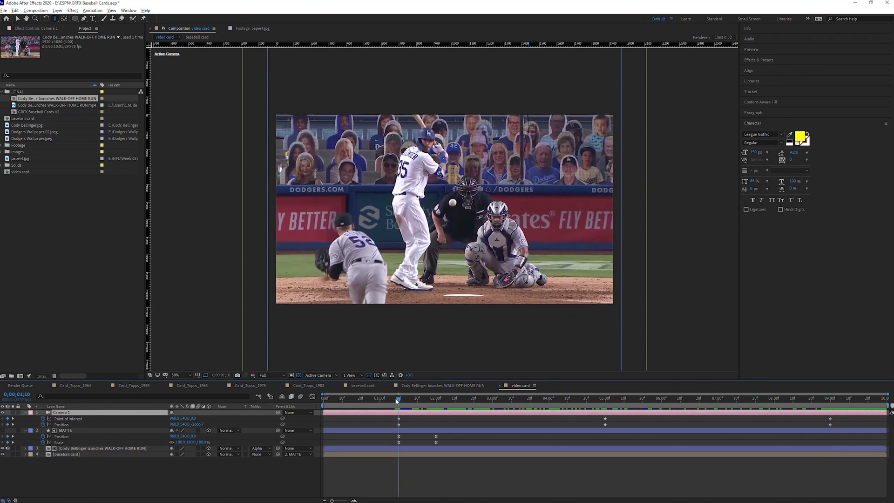
pyautogui.moveTo(403, 402); pyautogui.dragTo(504, 399)
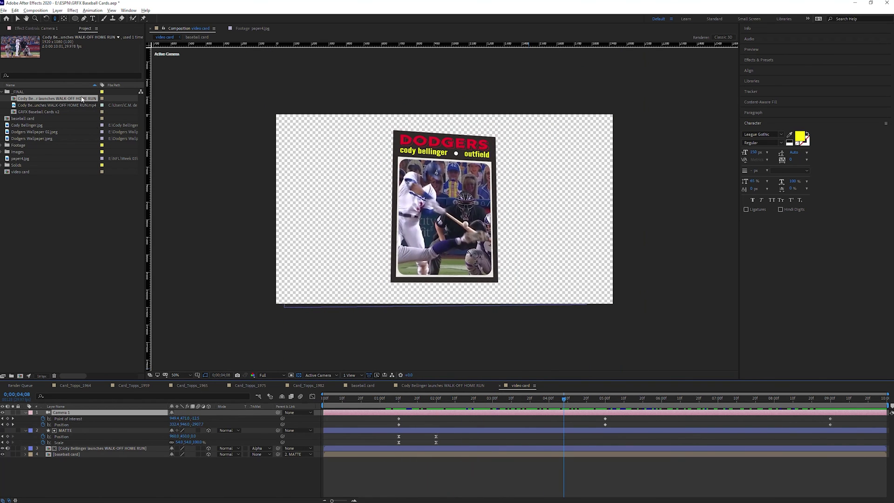
# Add Dodgers Wallpaper.jpeg as the bottom layer, scale it to 89% and reposition it so the players fill the frame behind the card
pyautogui.click(42, 132)
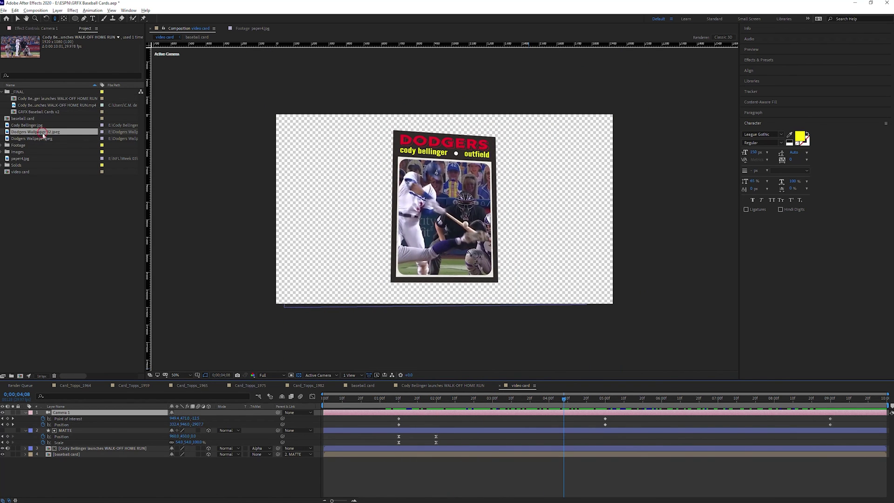
pyautogui.moveTo(44, 138)
pyautogui.mouseDown()
pyautogui.moveTo(82, 227)
pyautogui.moveTo(142, 481)
pyautogui.mouseUp()
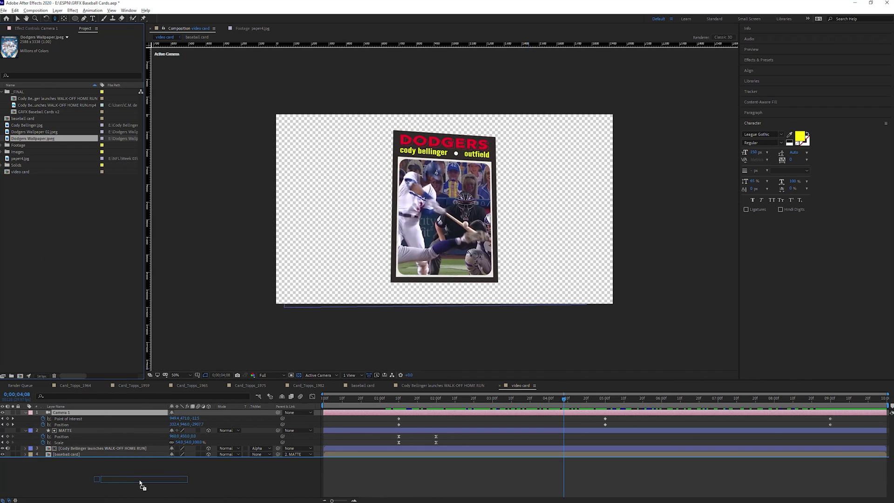
pyautogui.press('v')
pyautogui.moveTo(562, 193)
pyautogui.mouseDown()
pyautogui.moveTo(574, 292)
pyautogui.moveTo(565, 279)
pyautogui.mouseUp()
pyautogui.press('s')
pyautogui.moveTo(179, 467); pyautogui.dragTo(180, 465)
pyautogui.moveTo(547, 212); pyautogui.dragTo(548, 193)
# Apply the Tritone effect to the Dodgers Wallpaper layer with blue midtones, hex 136391
pyautogui.click(72, 10)
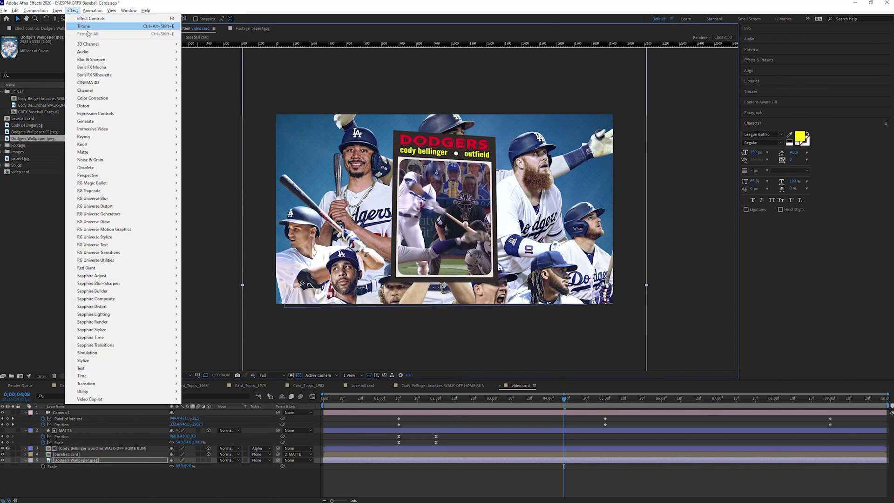
pyautogui.moveTo(122, 99)
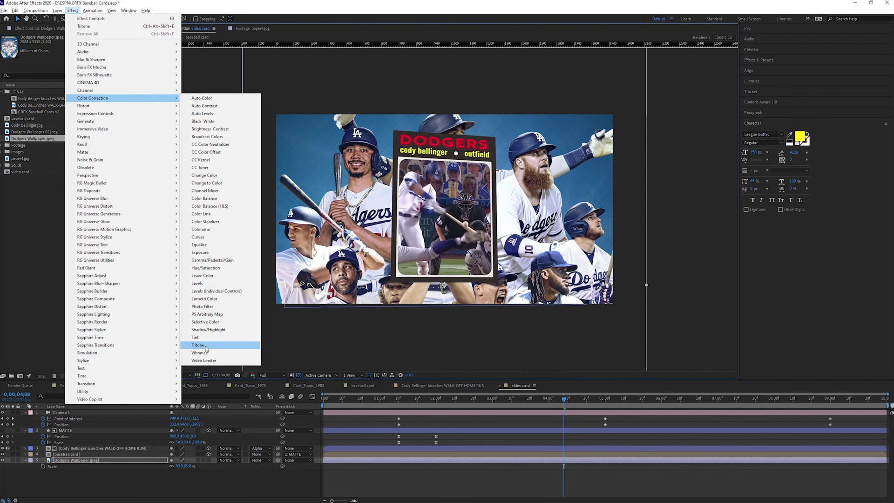
pyautogui.click(198, 345)
pyautogui.click(80, 55)
pyautogui.click(617, 349)
pyautogui.moveTo(599, 318)
pyautogui.mouseDown()
pyautogui.moveTo(585, 328)
pyautogui.moveTo(601, 345)
pyautogui.moveTo(578, 352)
pyautogui.moveTo(598, 348)
pyautogui.mouseUp()
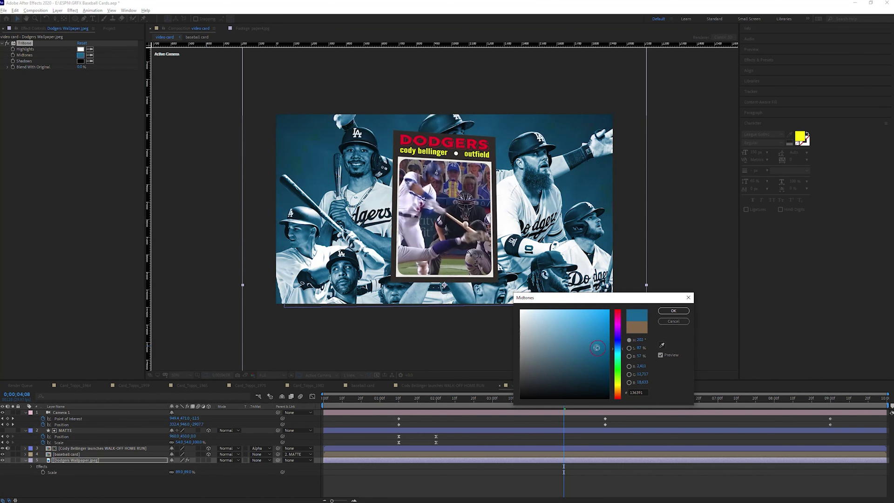
pyautogui.click(673, 311)
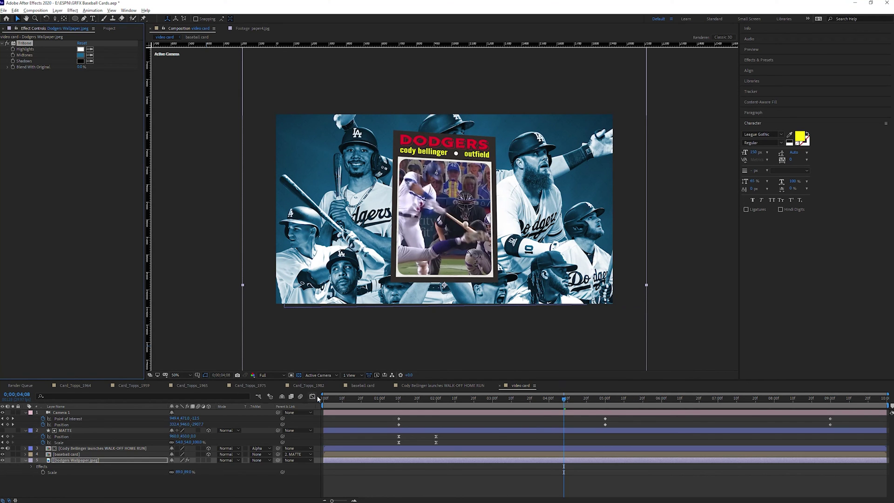
# Preview the card animation over the blue wallpaper from the start and inspect the frames around 0;00;05;00 to 0;00;07;00
pyautogui.moveTo(385, 401); pyautogui.dragTo(309, 394)
pyautogui.press('space')
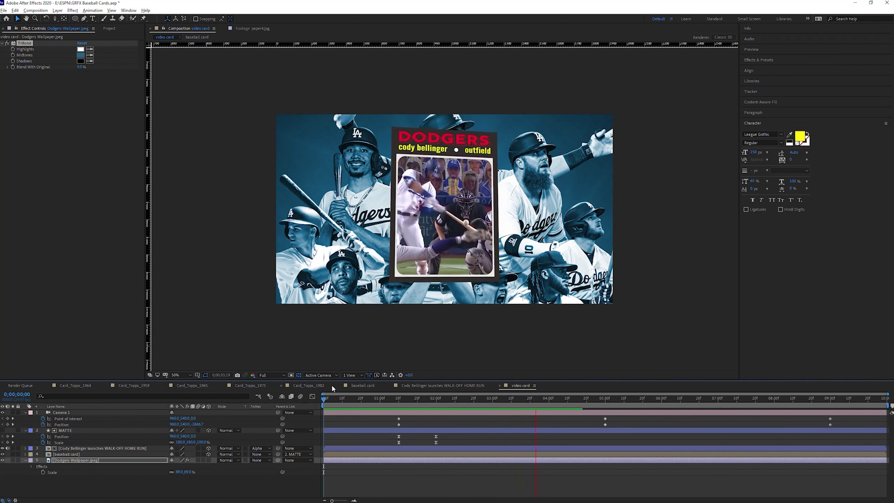
pyautogui.click(587, 398)
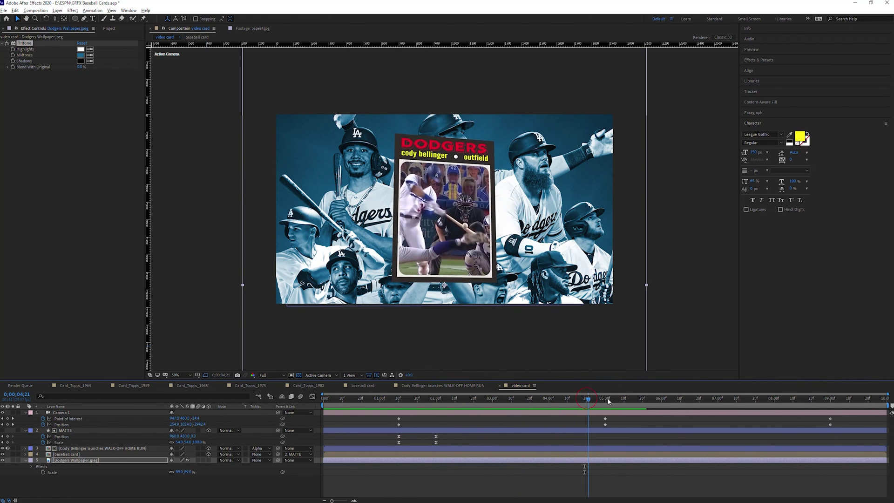
pyautogui.moveTo(608, 401)
pyautogui.mouseDown()
pyautogui.moveTo(401, 402)
pyautogui.moveTo(800, 407)
pyautogui.moveTo(396, 413)
pyautogui.moveTo(720, 386)
pyautogui.mouseUp()
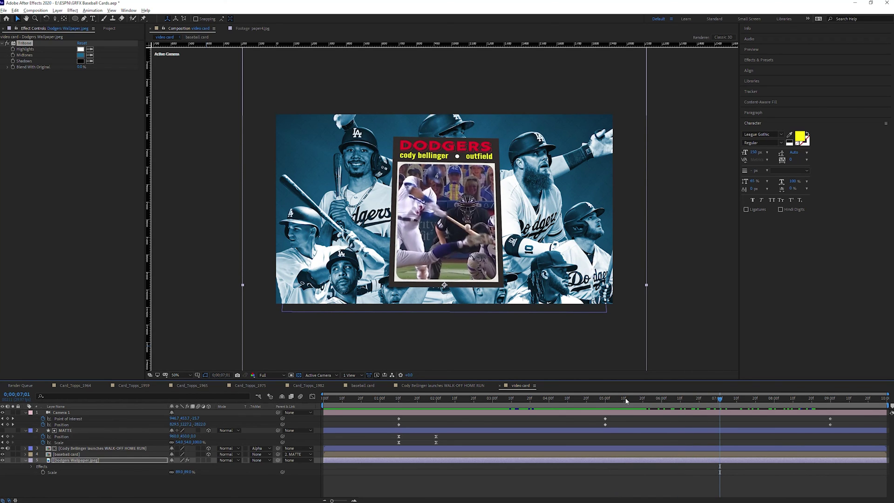
pyautogui.click(605, 399)
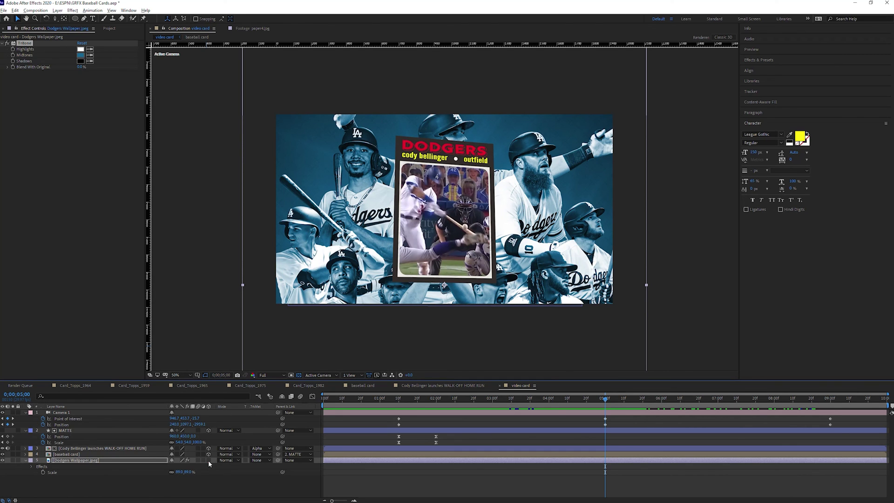
# Make the Dodgers Wallpaper layer 3D and preview the camera move, then go to 0;00;04;18 to check its edge coverage
pyautogui.click(209, 460)
pyautogui.press('space')
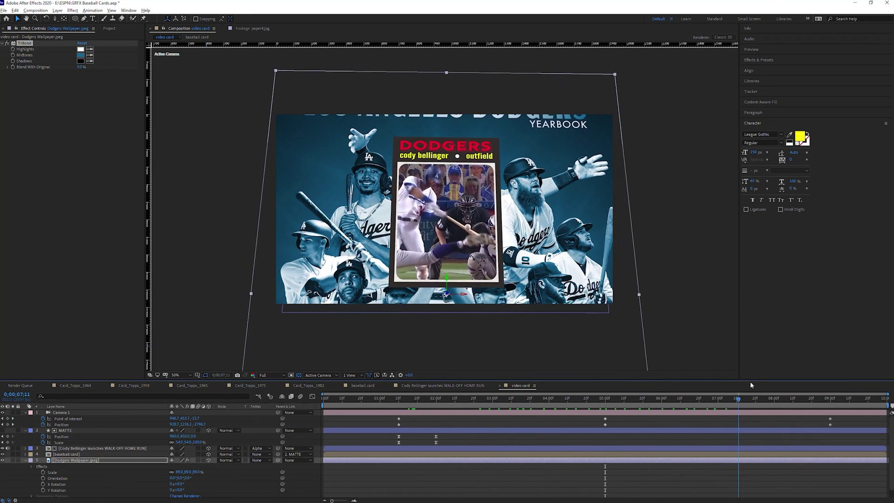
pyautogui.click(571, 402)
pyautogui.moveTo(582, 404); pyautogui.dragTo(583, 404)
pyautogui.click(140, 460)
pyautogui.press('u')
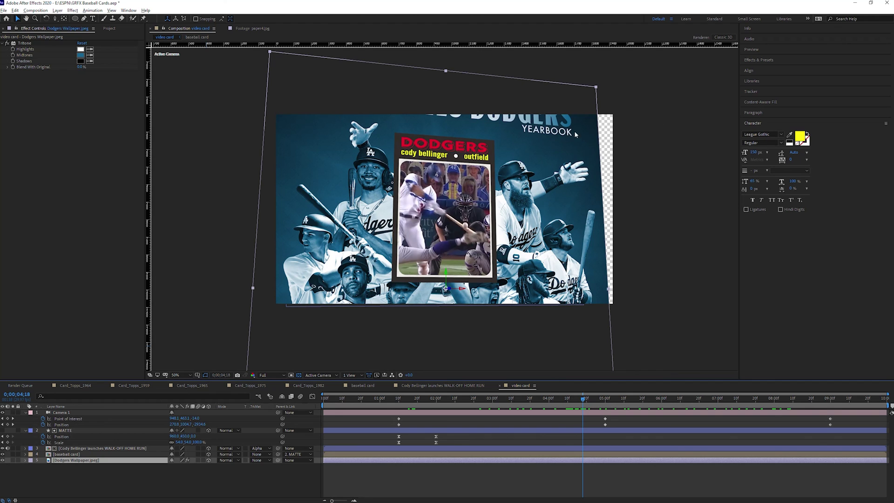
# Push the Dodgers Wallpaper layer back in Z, scale it to about 149% and shift it sideways to cover the frame's empty edge
pyautogui.press('s')
pyautogui.moveTo(180, 466); pyautogui.dragTo(187, 466)
pyautogui.press('p')
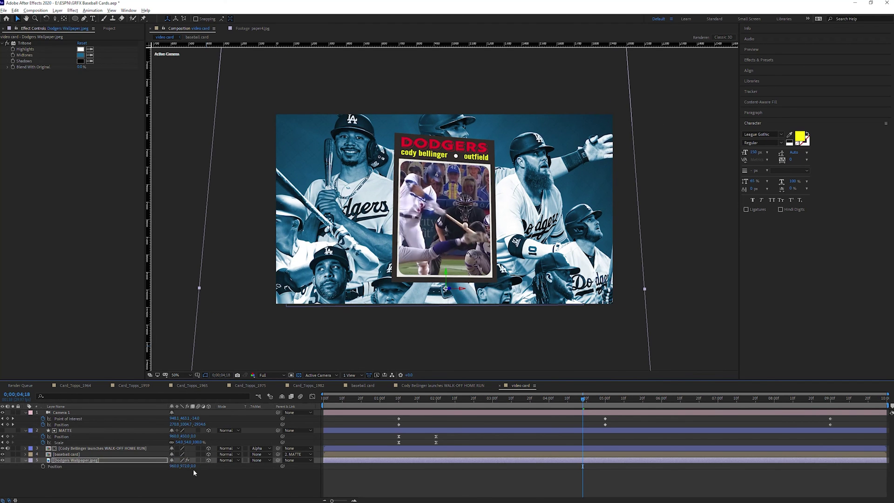
pyautogui.moveTo(191, 466)
pyautogui.mouseDown()
pyautogui.moveTo(223, 465)
pyautogui.moveTo(185, 464)
pyautogui.mouseUp()
pyautogui.press('s')
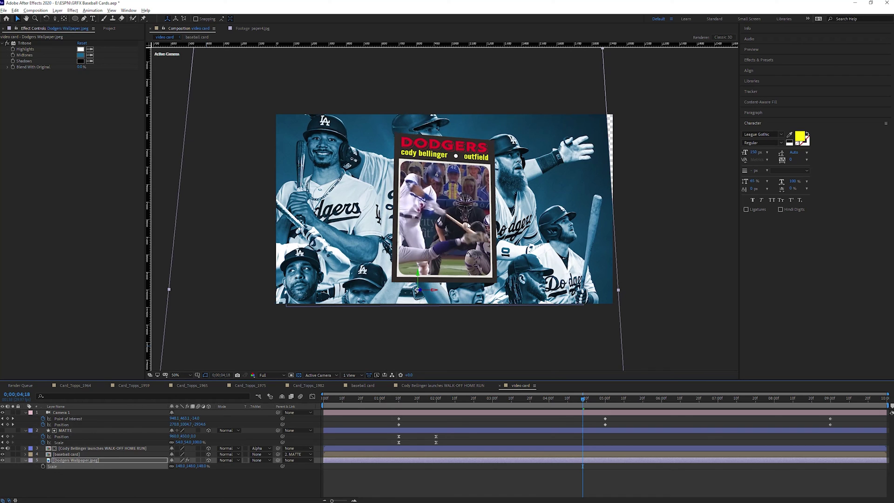
pyautogui.moveTo(434, 292); pyautogui.dragTo(474, 351)
# Scrub the camera move, then orbit Custom View 1 to examine the depth between card and wallpaper, and return to Active Camera
pyautogui.moveTo(399, 403); pyautogui.dragTo(733, 401)
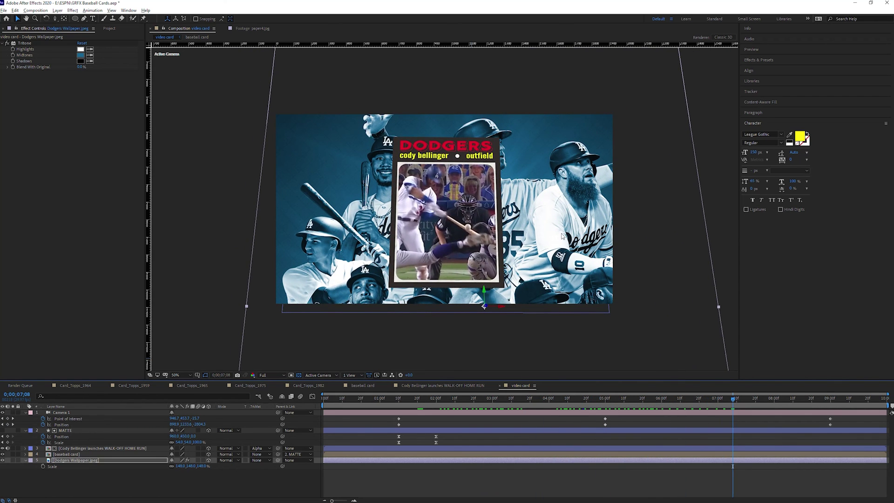
pyautogui.moveTo(735, 401); pyautogui.dragTo(652, 401)
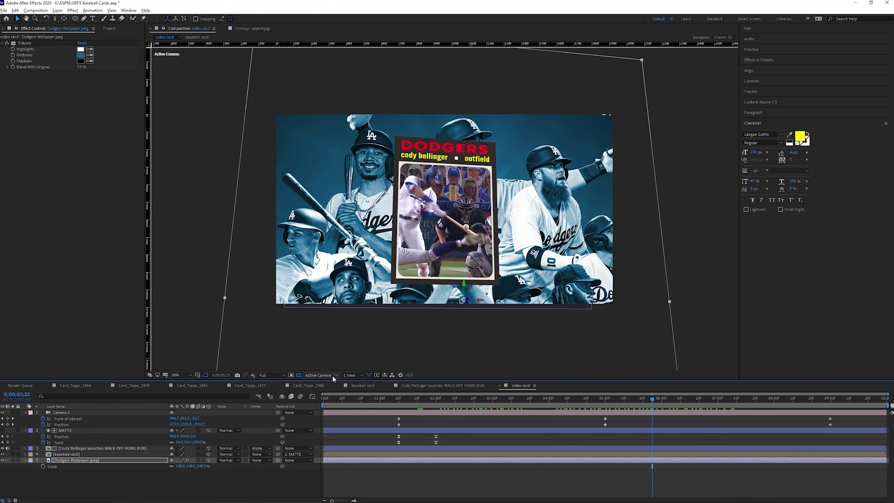
pyautogui.click(334, 376)
pyautogui.click(321, 456)
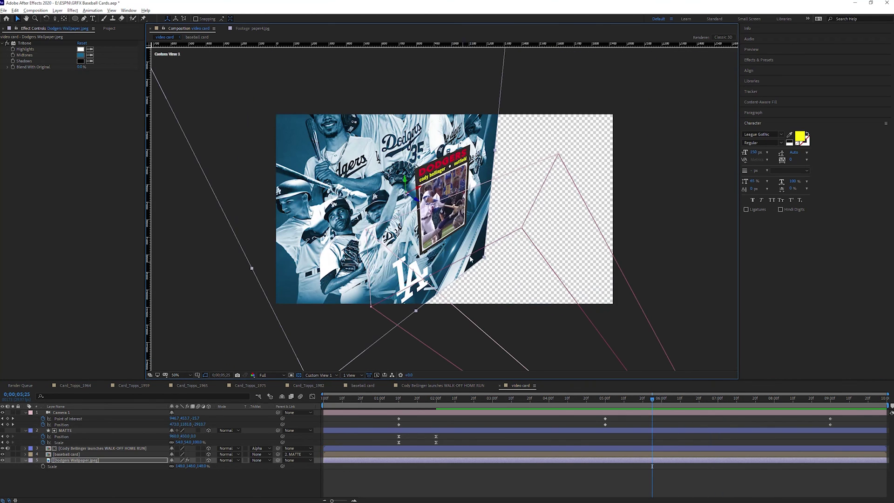
pyautogui.click(299, 375)
pyautogui.moveTo(475, 231); pyautogui.dragTo(369, 219)
pyautogui.click(321, 375)
pyautogui.click(323, 382)
# Scrub from the early frames to about 0;00;07;26 and check the parallax and wallpaper coverage behind the card
pyautogui.moveTo(386, 402); pyautogui.dragTo(486, 399)
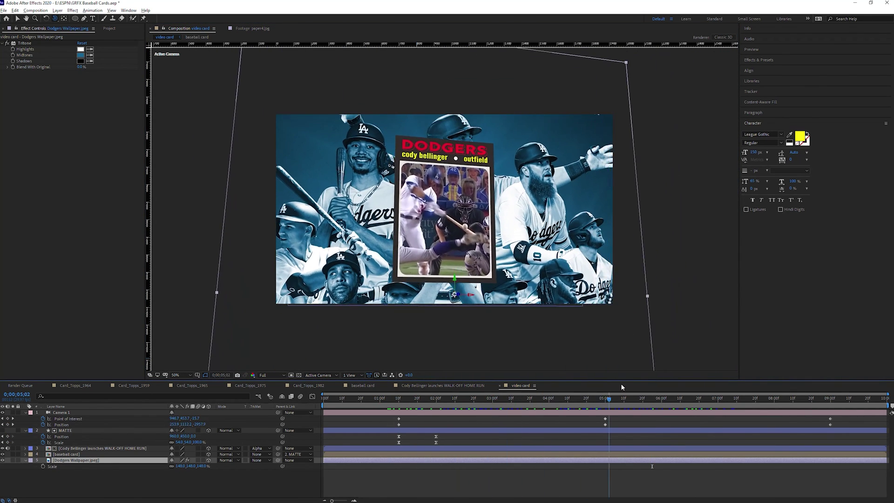
pyautogui.moveTo(404, 398); pyautogui.dragTo(762, 395)
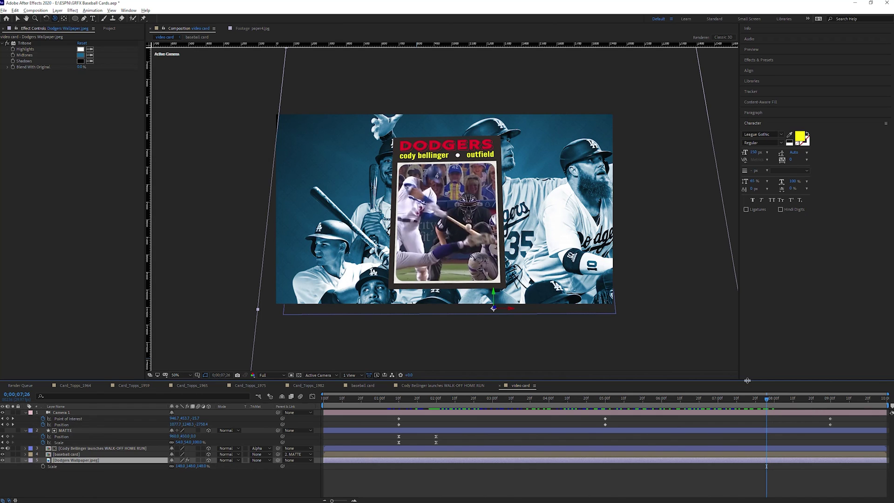
pyautogui.moveTo(769, 403); pyautogui.dragTo(754, 398)
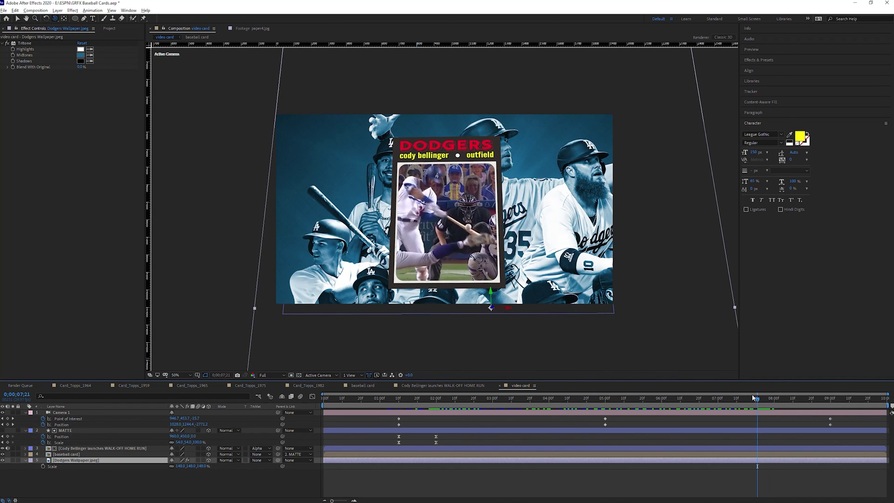